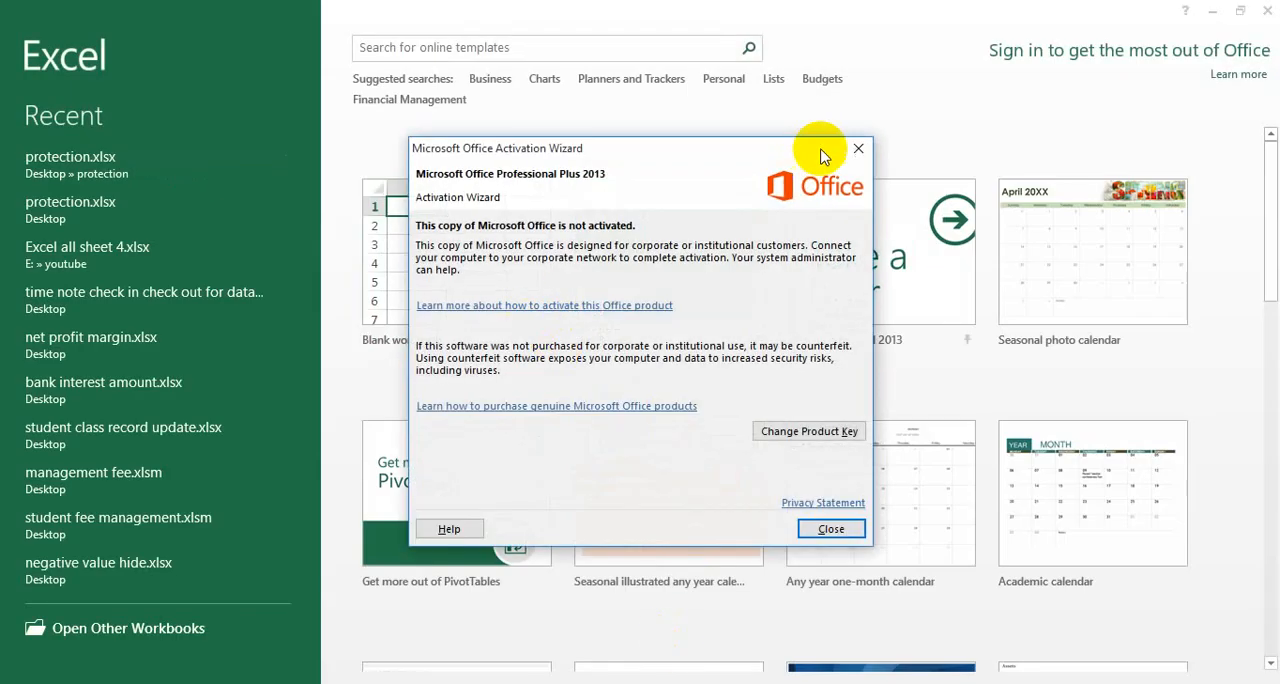
Create a blank workbook, add a second worksheet to it and return to Sheet1.
{"action": "left_click", "coordinate": [858, 151]}
{"action": "left_click", "coordinate": [512, 291]}
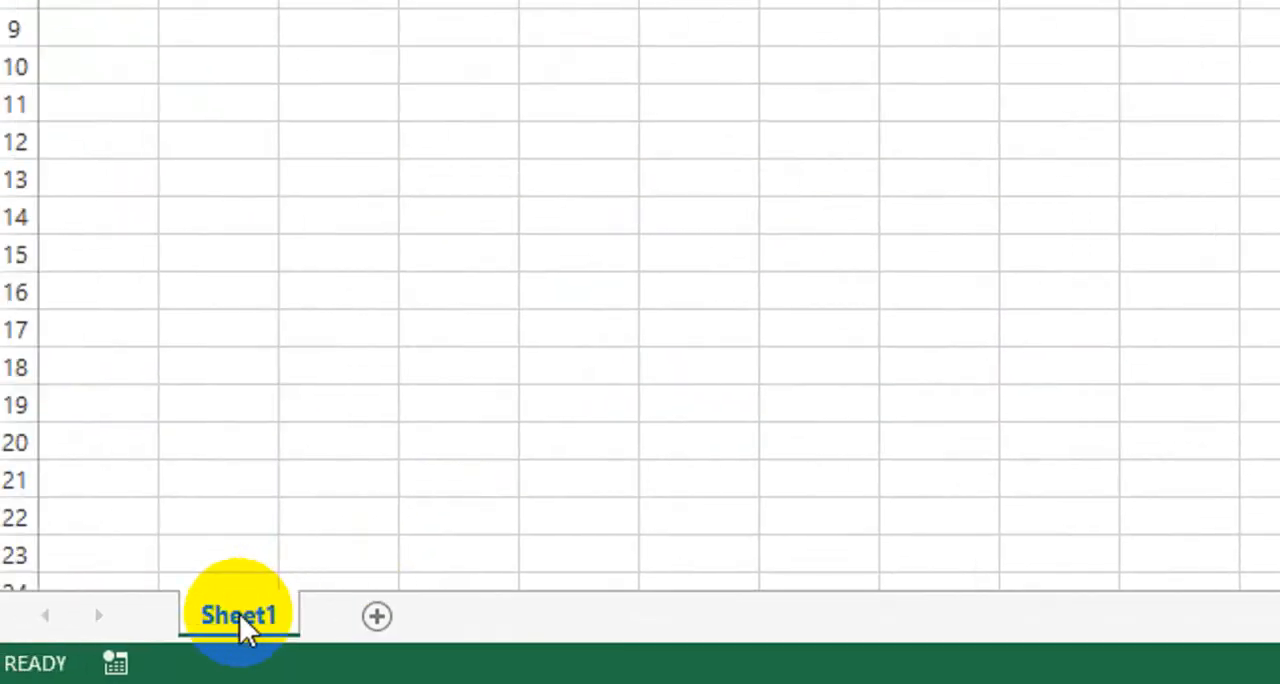
{"action": "left_click", "coordinate": [395, 618]}
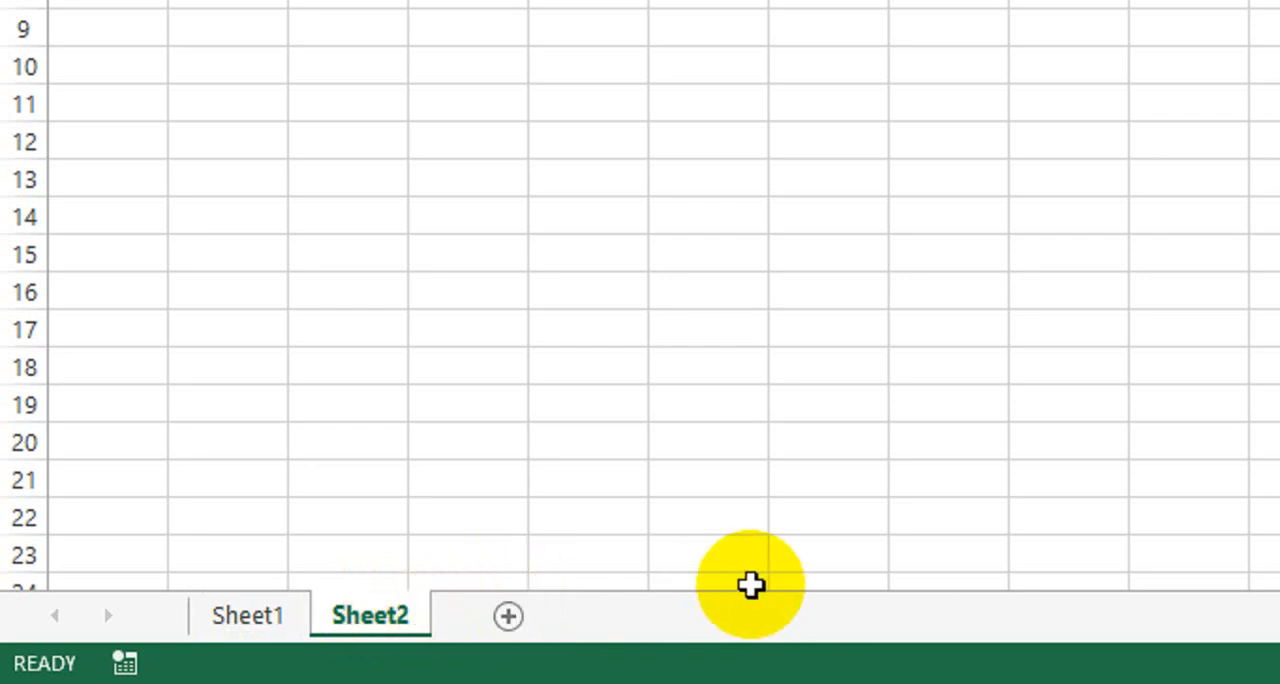
{"action": "left_click", "coordinate": [288, 614]}
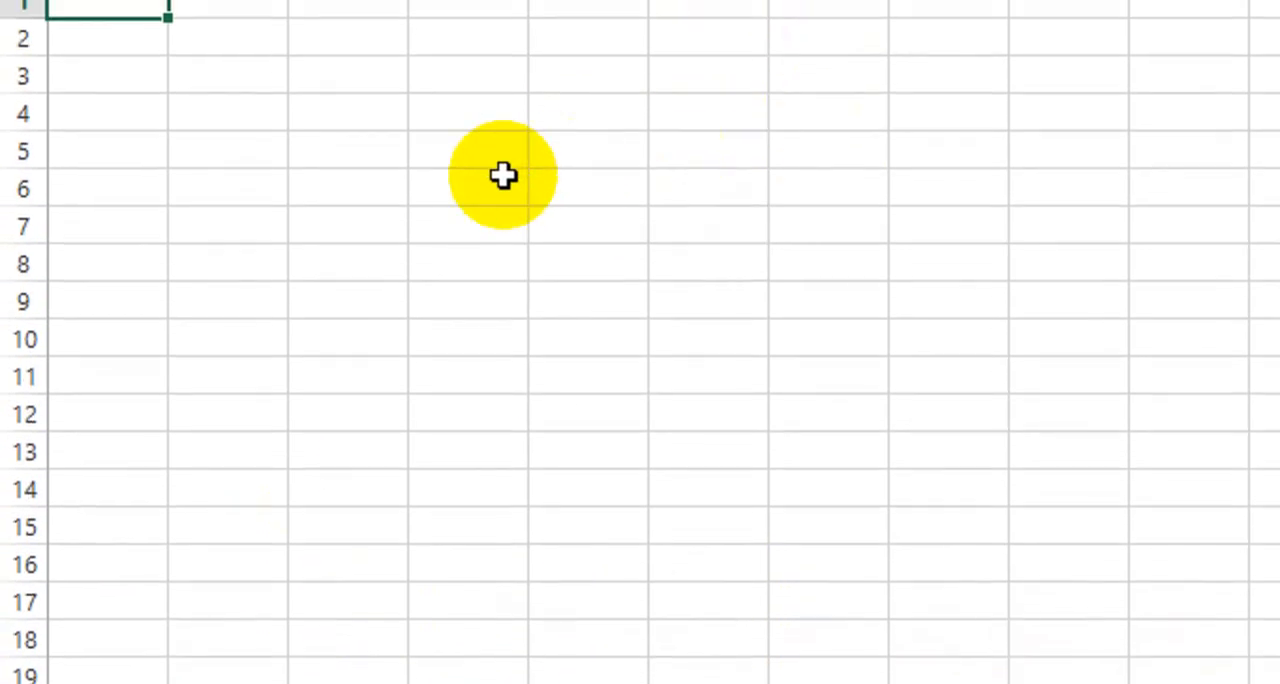
Enter the header S No in cell D5 and Name in cell E5.
{"action": "left_click", "coordinate": [495, 172]}
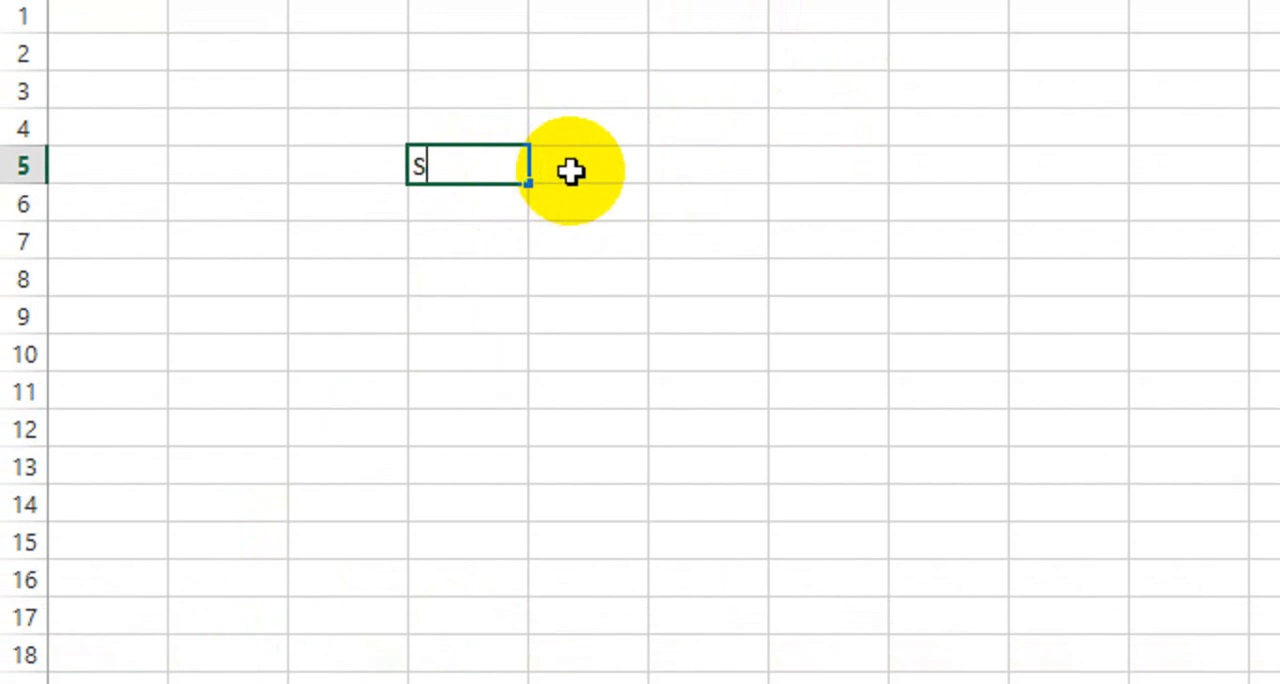
{"action": "left_click", "coordinate": [570, 172]}
{"action": "type", "text": "Na"}
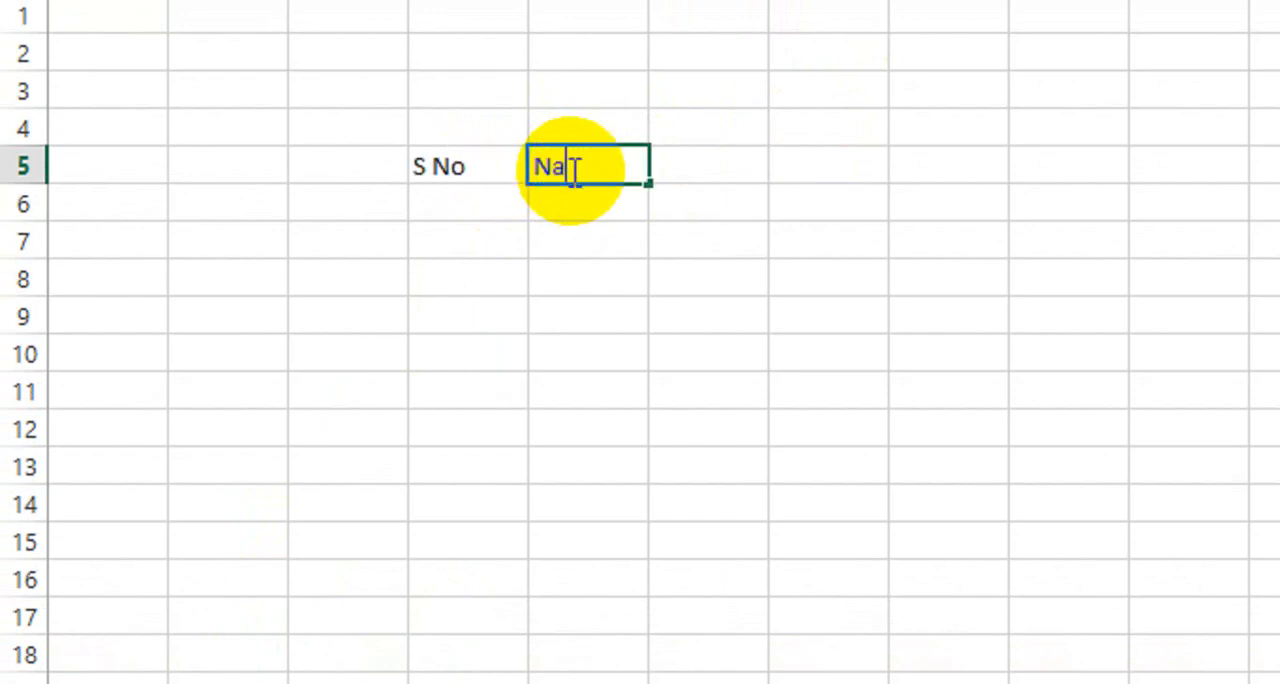
{"action": "type", "text": "me"}
{"action": "key", "text": "Tab"}
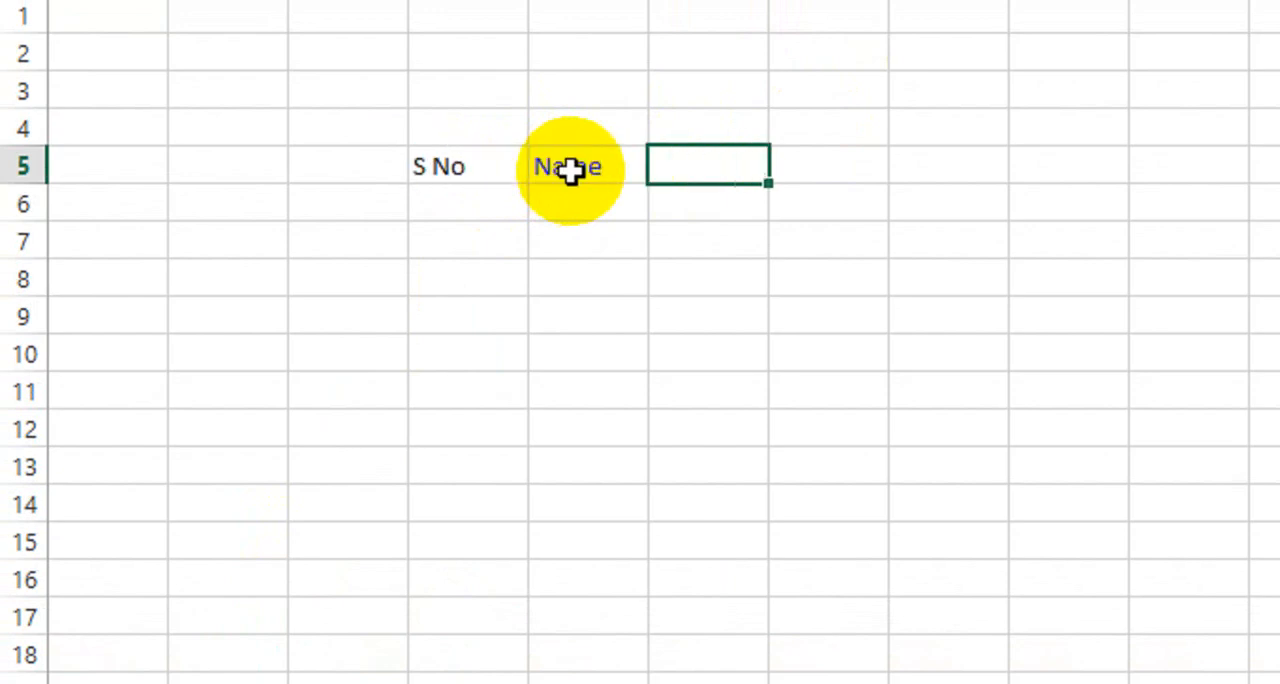
Enter the header Contact Address in cell F5.
{"action": "type", "text": "COntact "}
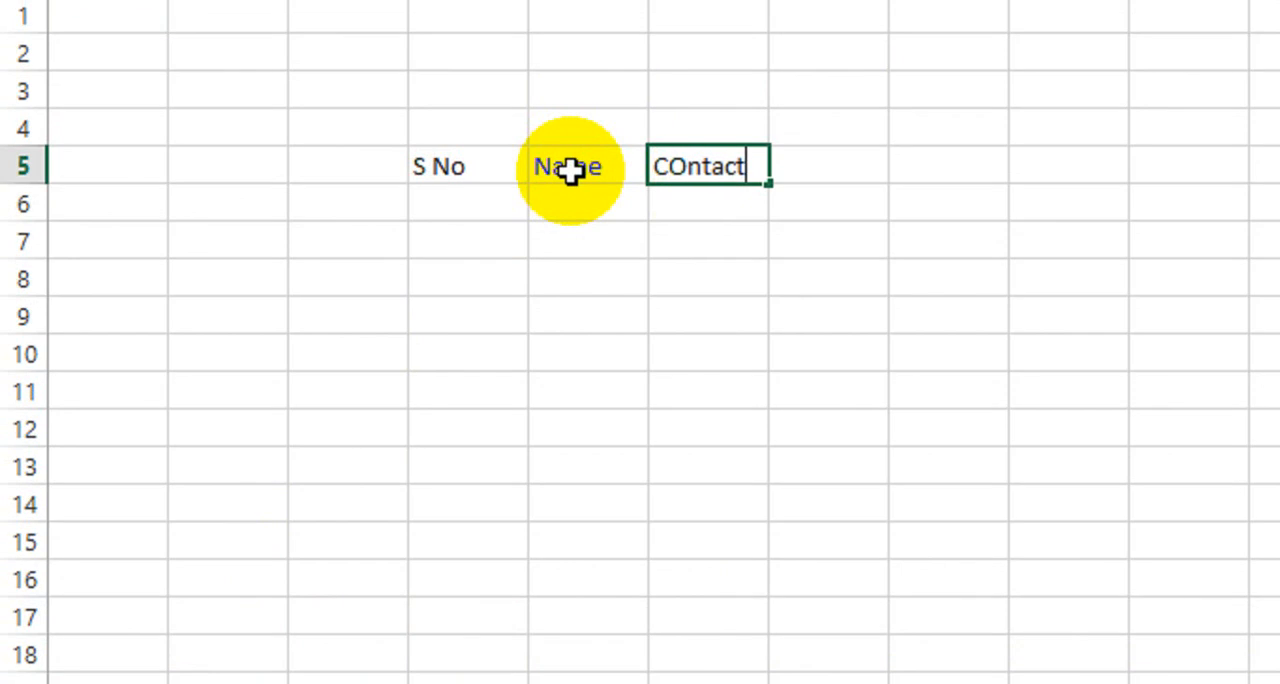
{"action": "type", "text": "Addres"}
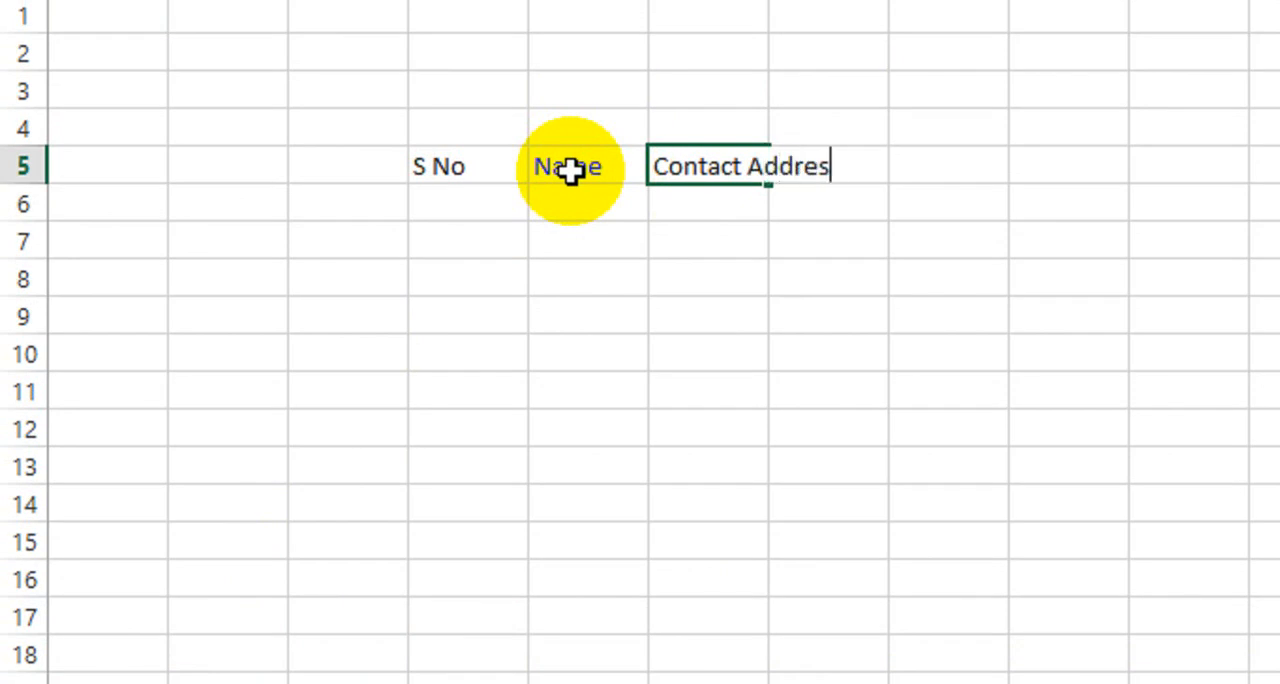
{"action": "type", "text": "s"}
{"action": "key", "text": "Return"}
Set the header in cell F5 to Contact and enter Address in cell G5.
{"action": "left_click", "coordinate": [714, 166]}
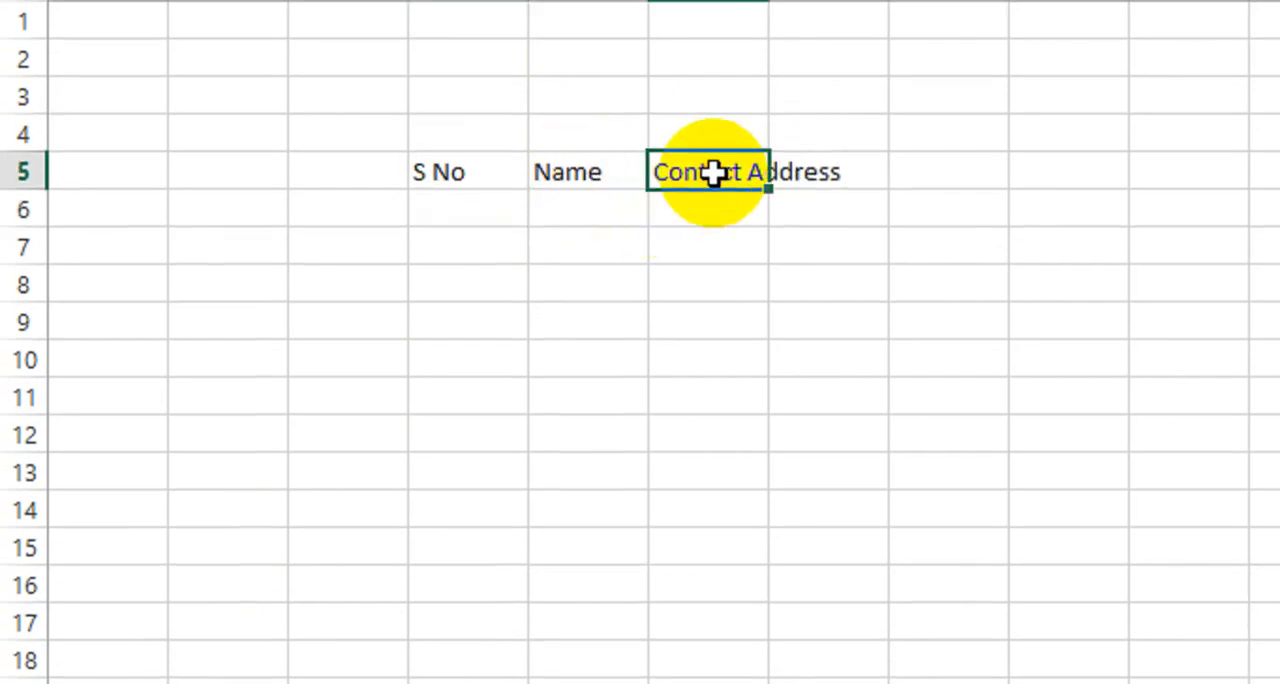
{"action": "type", "text": "Contact"}
{"action": "key", "text": "Tab"}
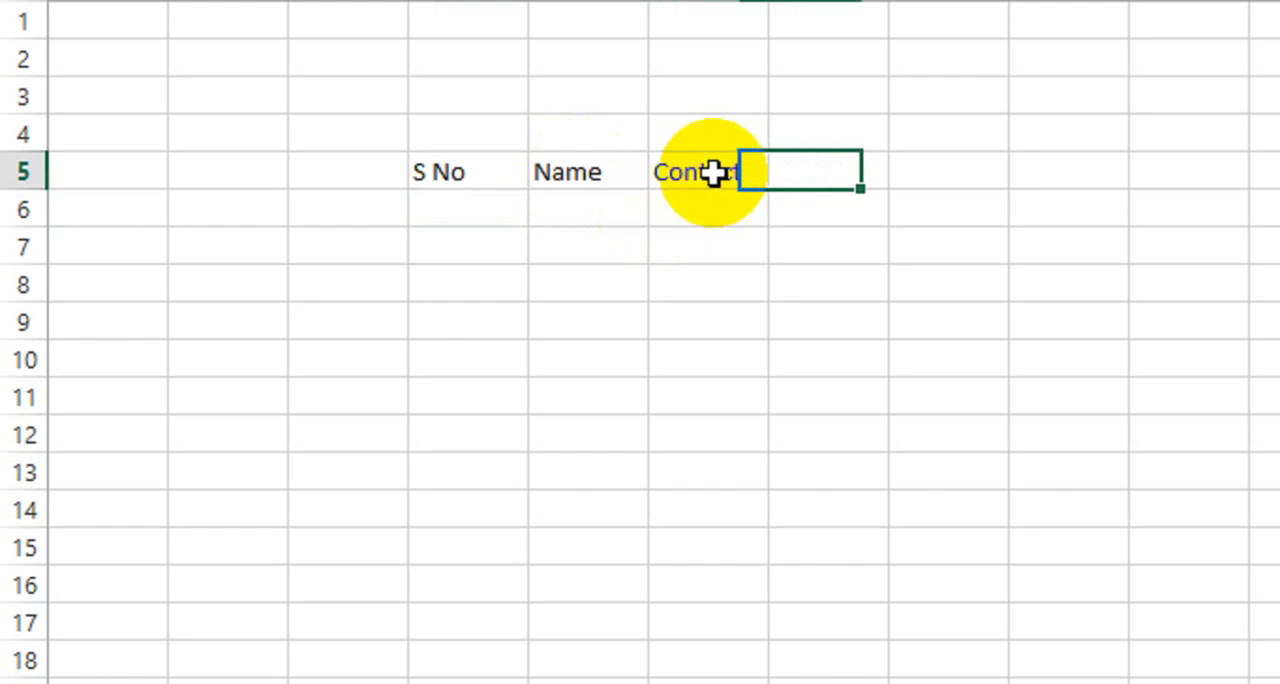
{"action": "type", "text": "Address"}
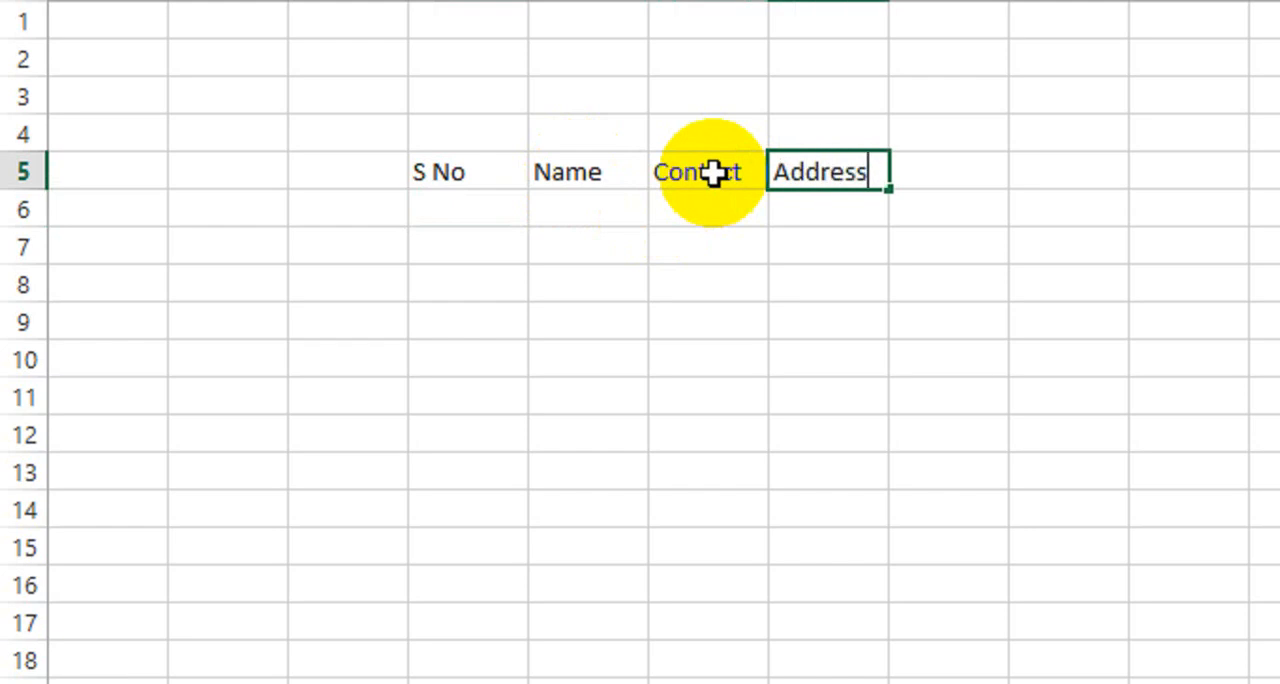
{"action": "key", "text": "Return"}
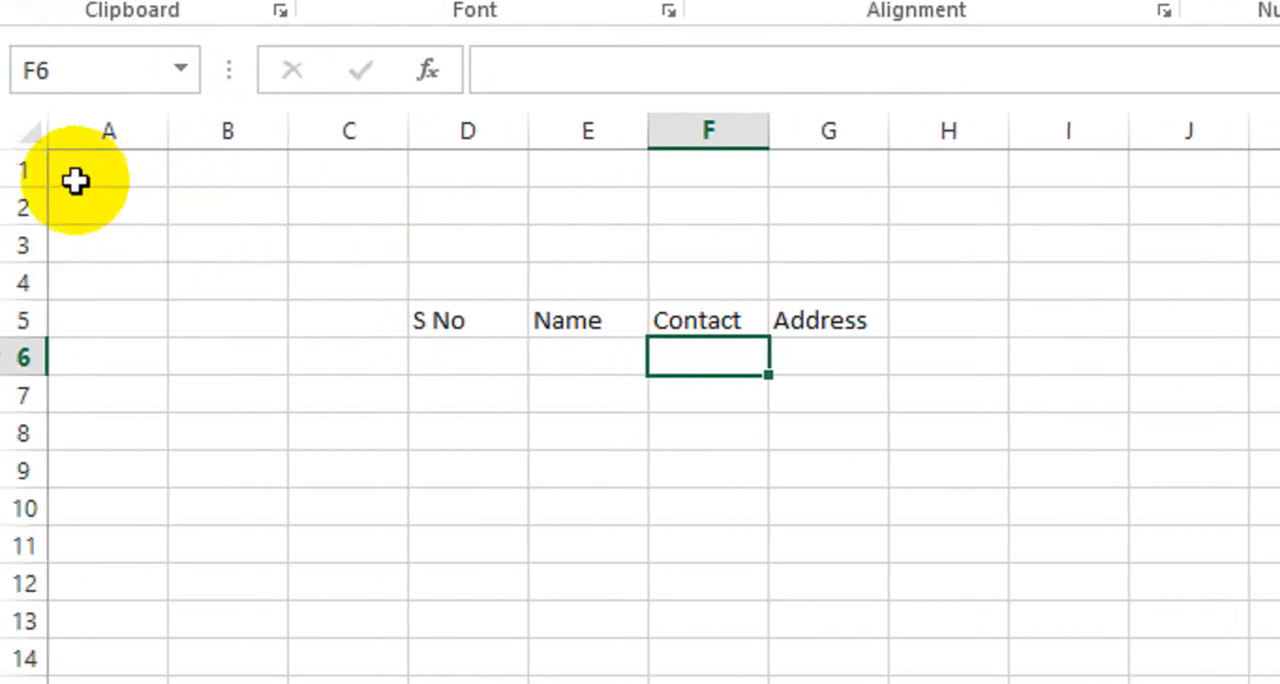
Turn off the Locked protection option for all cells of the worksheet.
{"action": "left_click", "coordinate": [28, 172]}
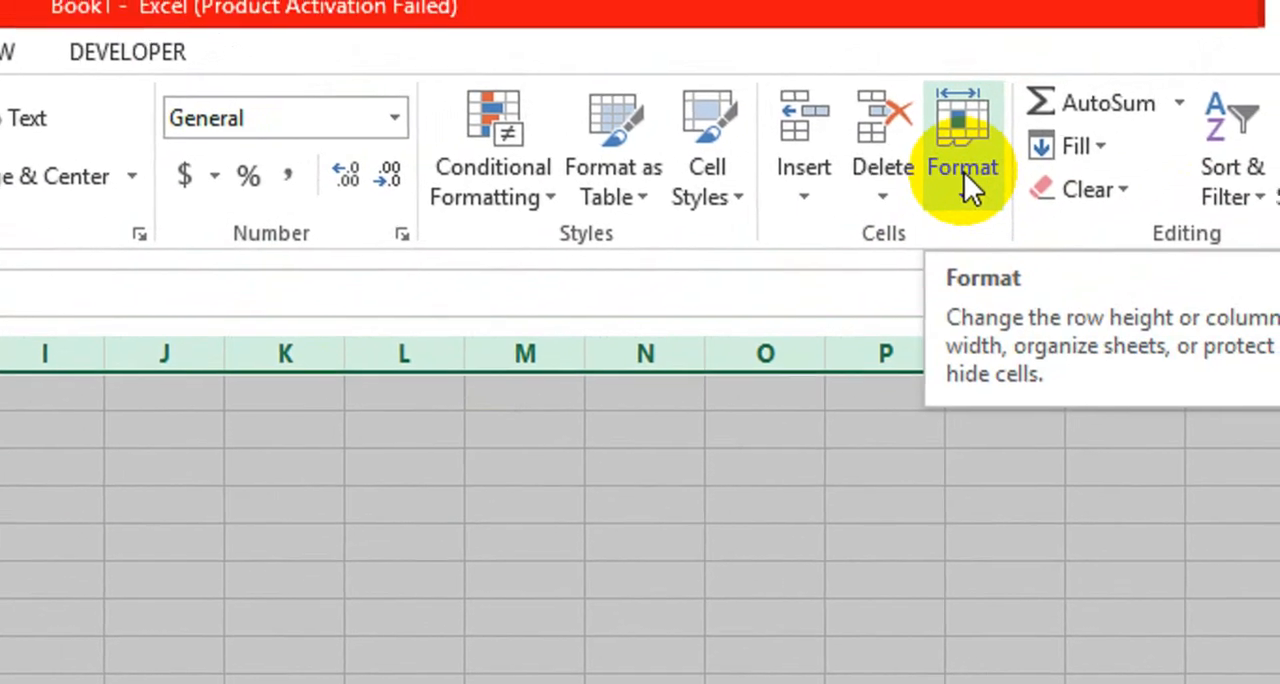
{"action": "left_click", "coordinate": [986, 157]}
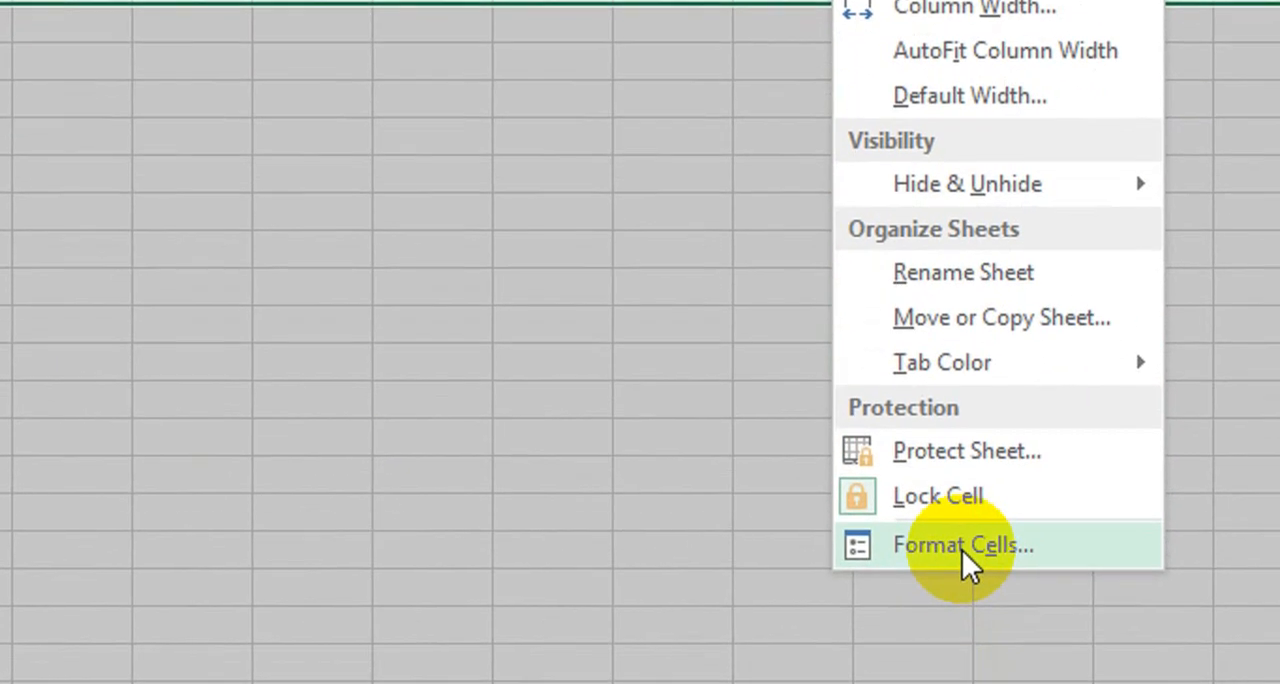
{"action": "left_click", "coordinate": [968, 636]}
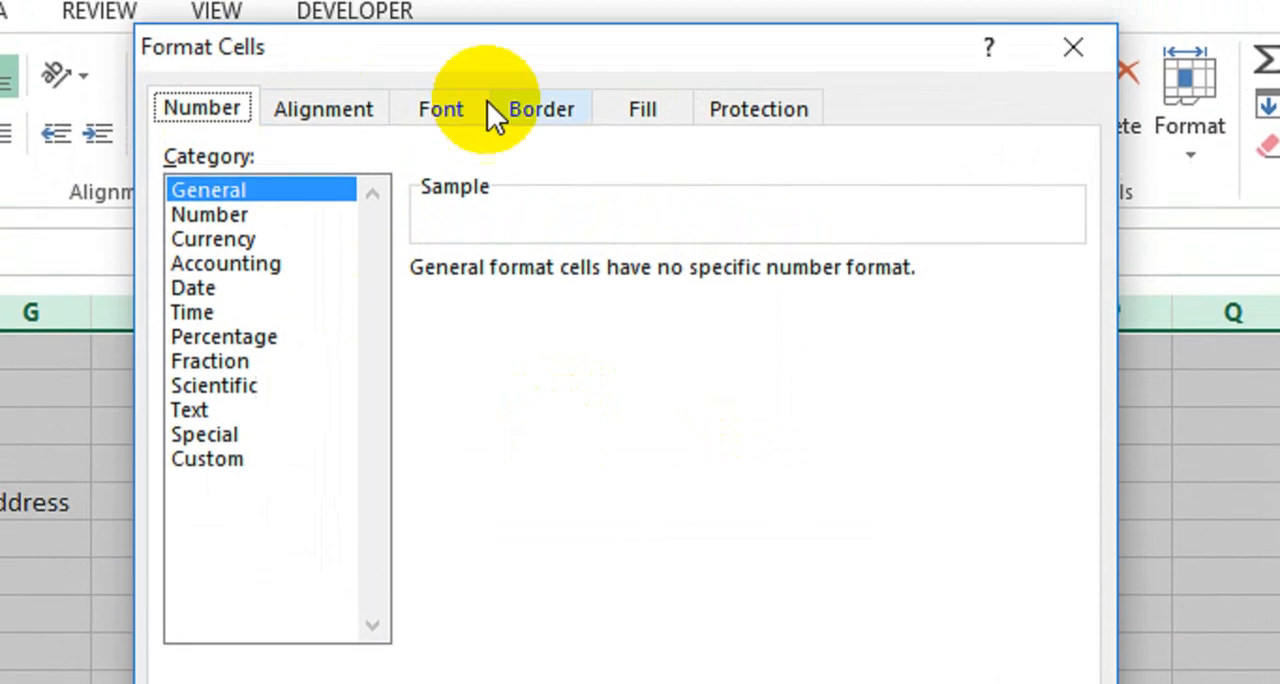
{"action": "left_click", "coordinate": [675, 0]}
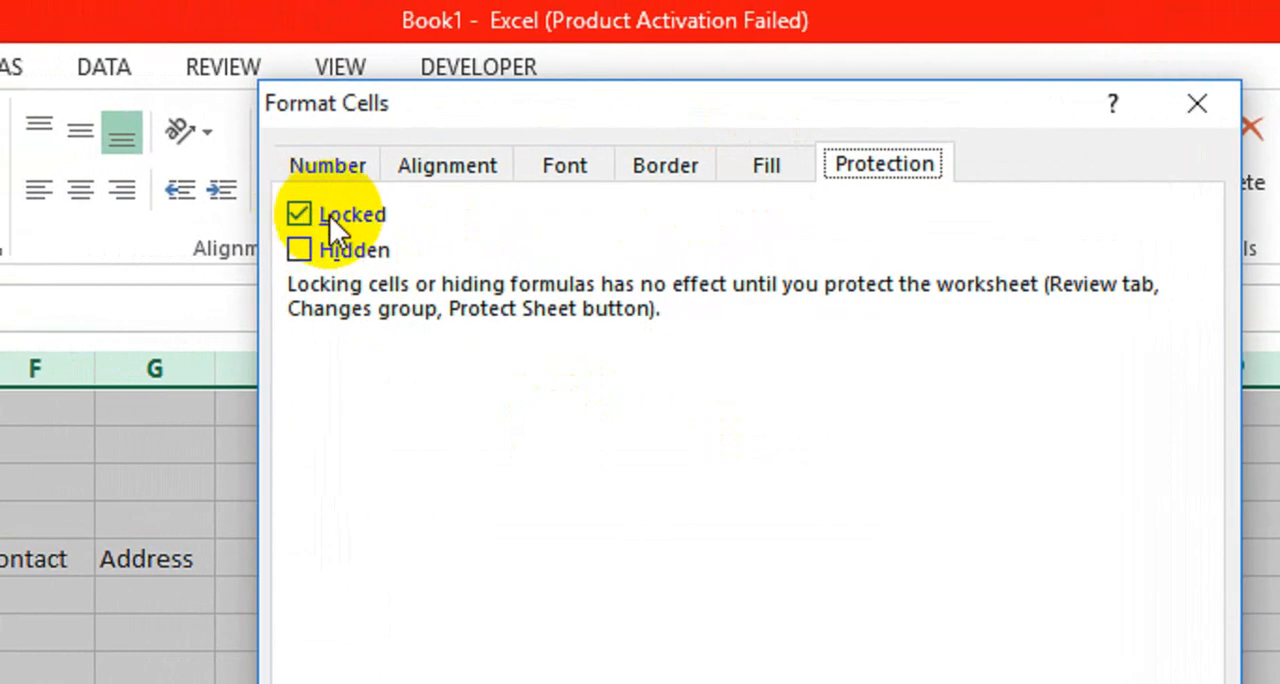
{"action": "left_click", "coordinate": [310, 218]}
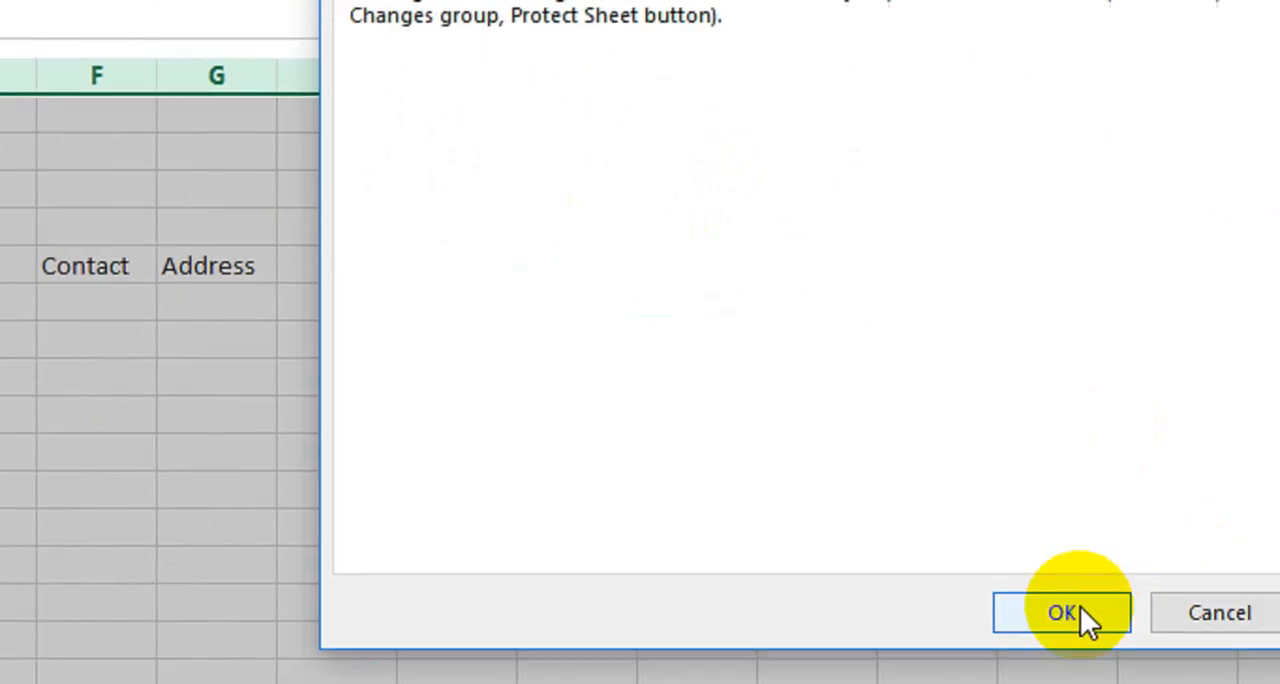
{"action": "left_click", "coordinate": [966, 518]}
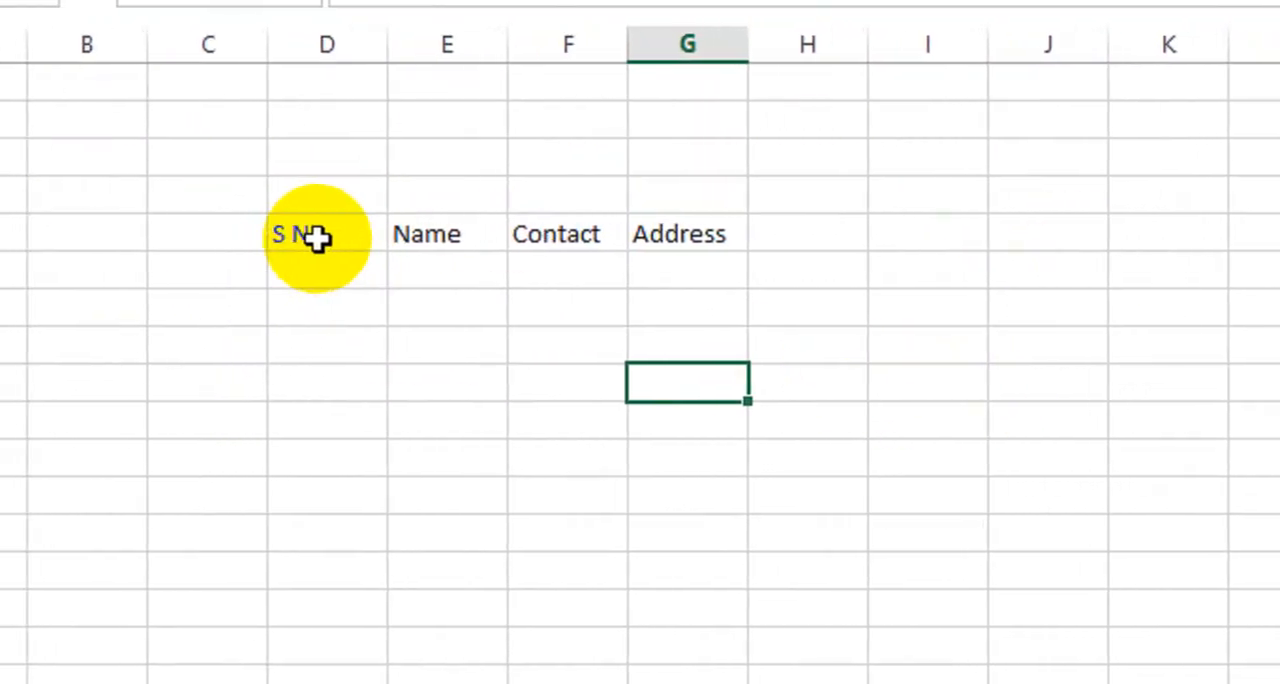
Turn on the Locked protection option for only the header cells D5:G5.
{"action": "left_click_drag", "start_coordinate": [287, 240], "coordinate": [700, 237]}
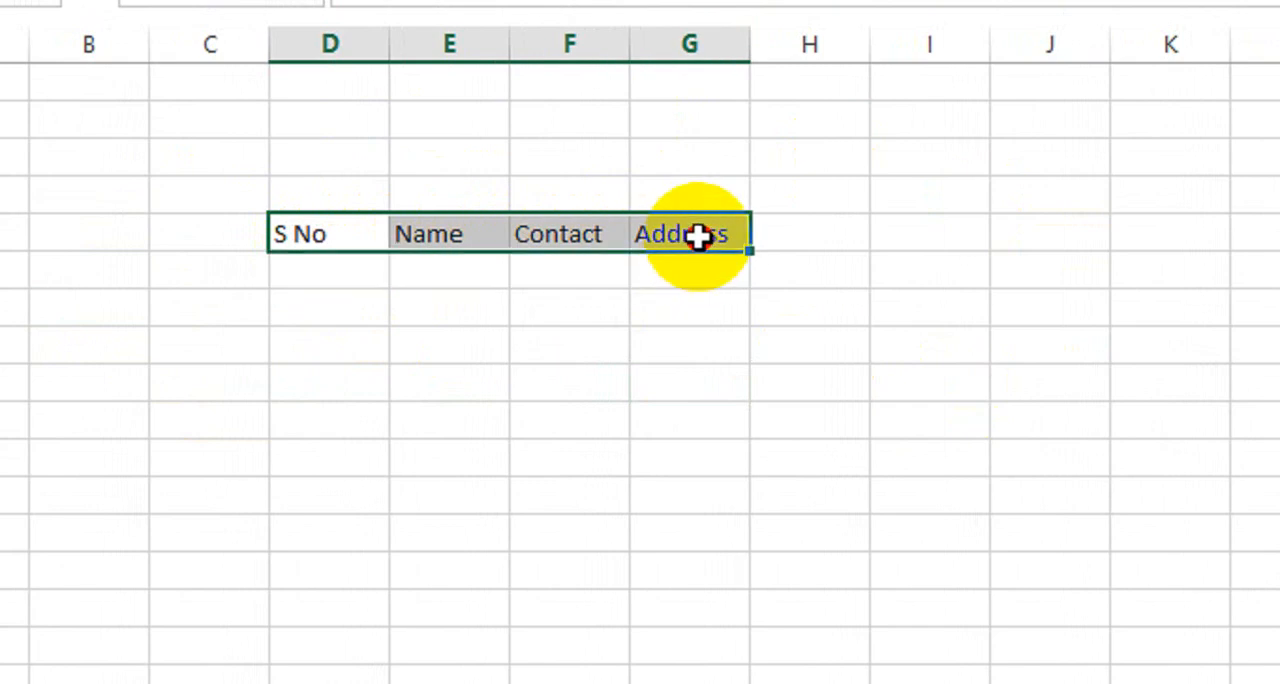
{"action": "left_click", "coordinate": [1086, 112]}
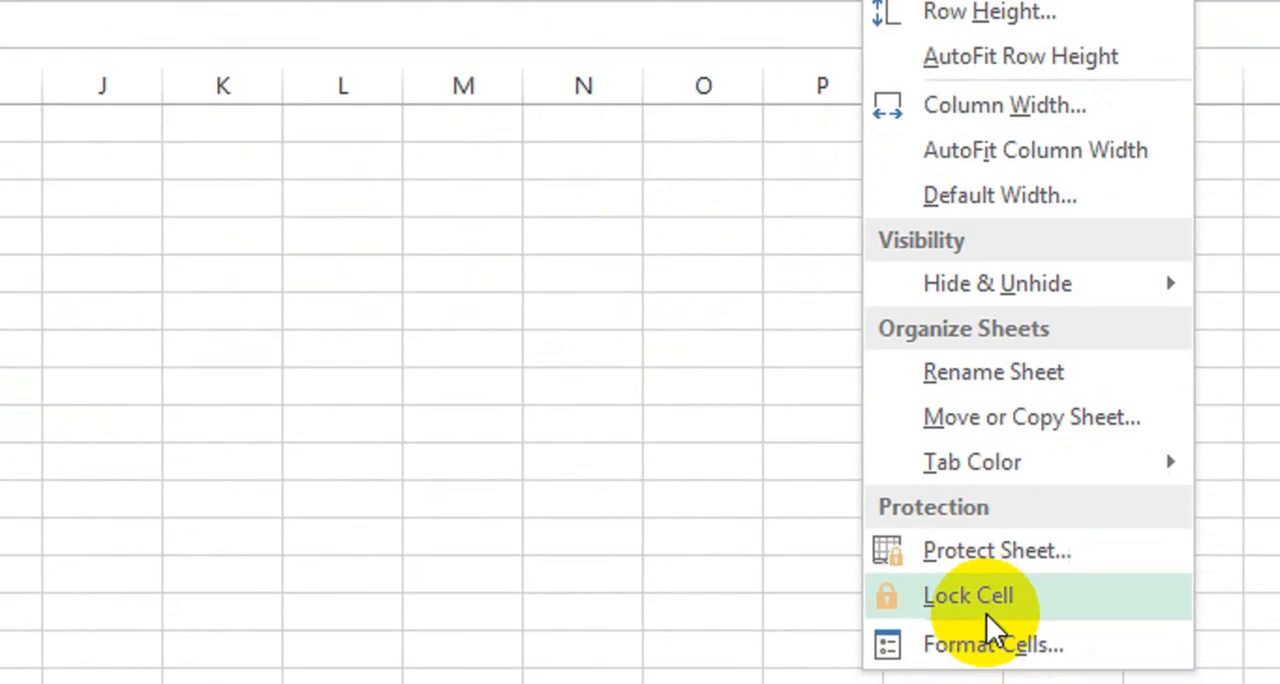
{"action": "left_click", "coordinate": [1158, 683]}
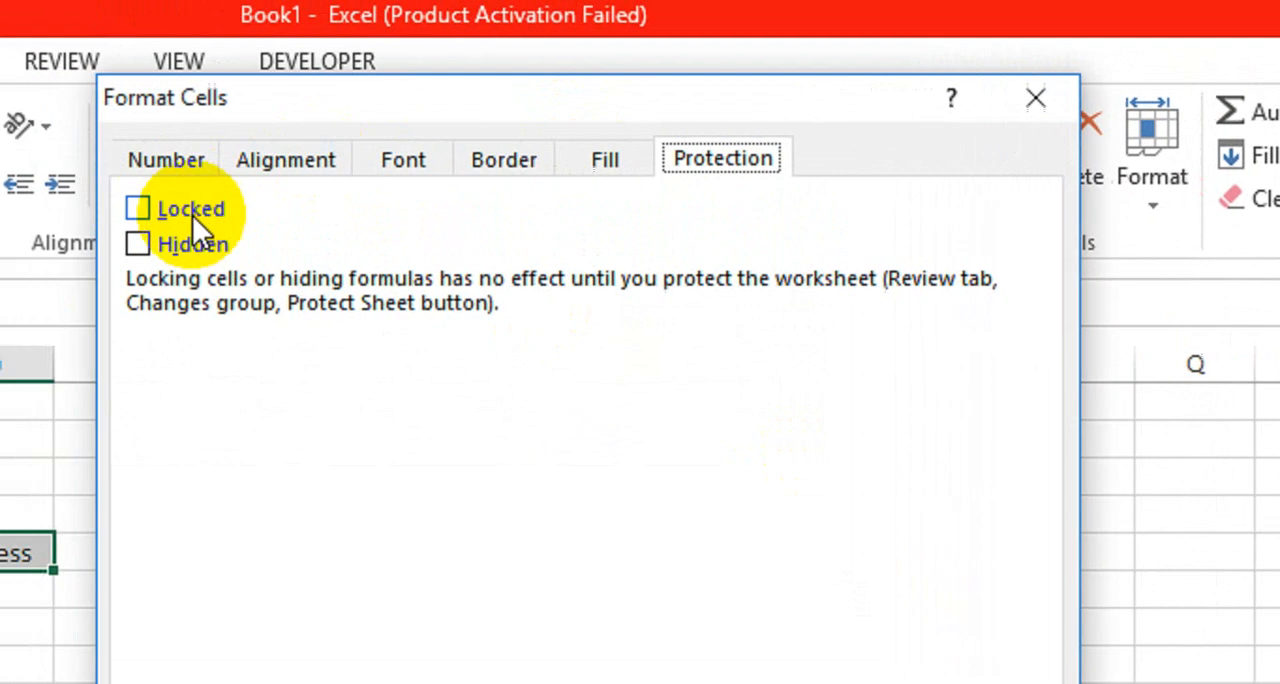
{"action": "left_click", "coordinate": [192, 210]}
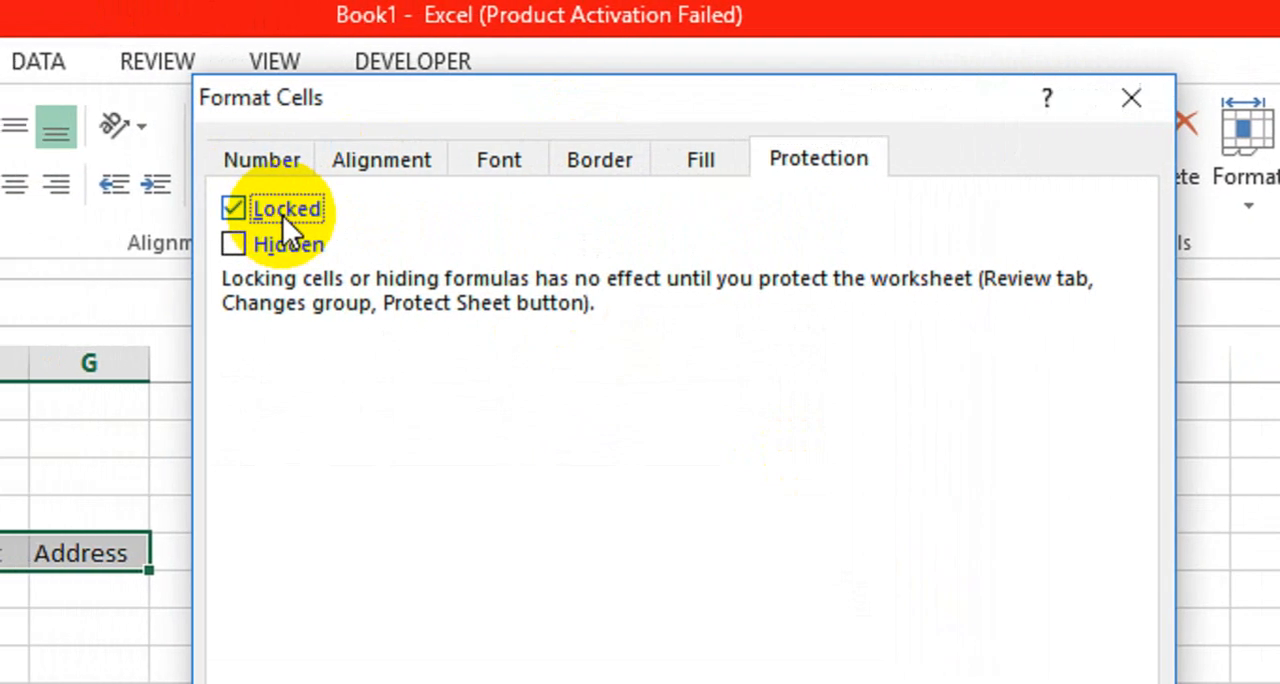
{"action": "left_click", "coordinate": [956, 553]}
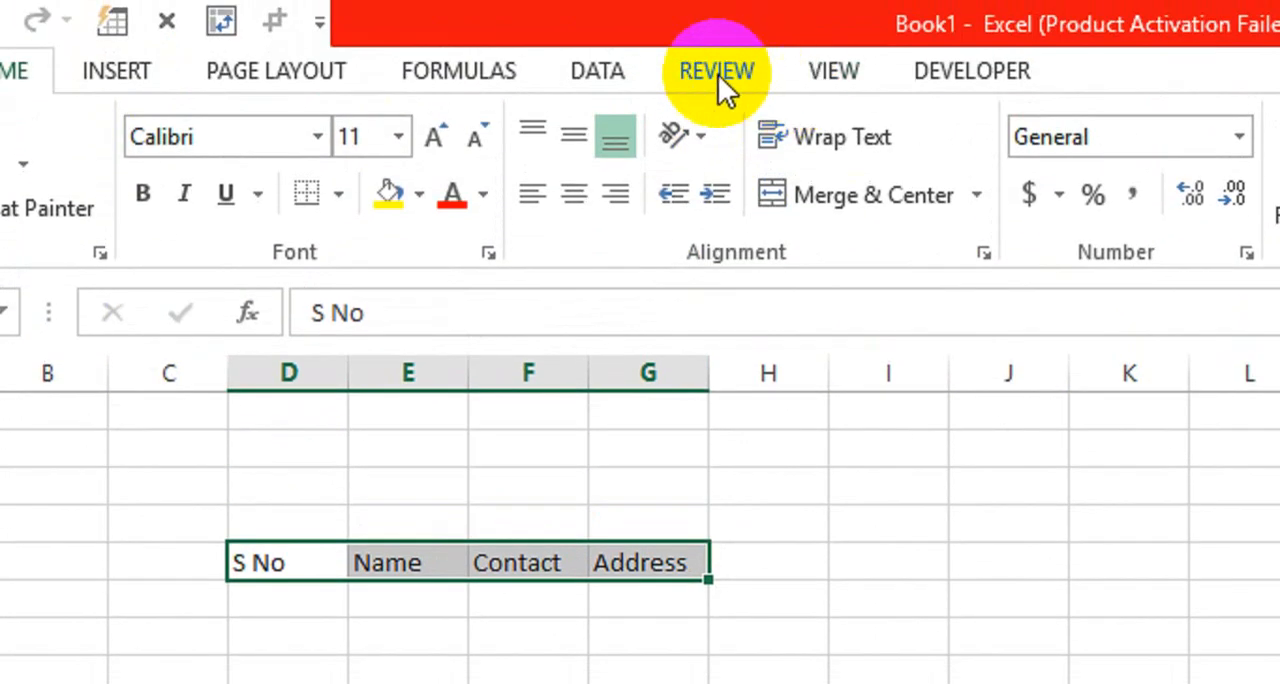
Protect the worksheet with a password, entering and confirming it, while still allowing selection of locked and unlocked cells.
{"action": "left_click", "coordinate": [718, 74]}
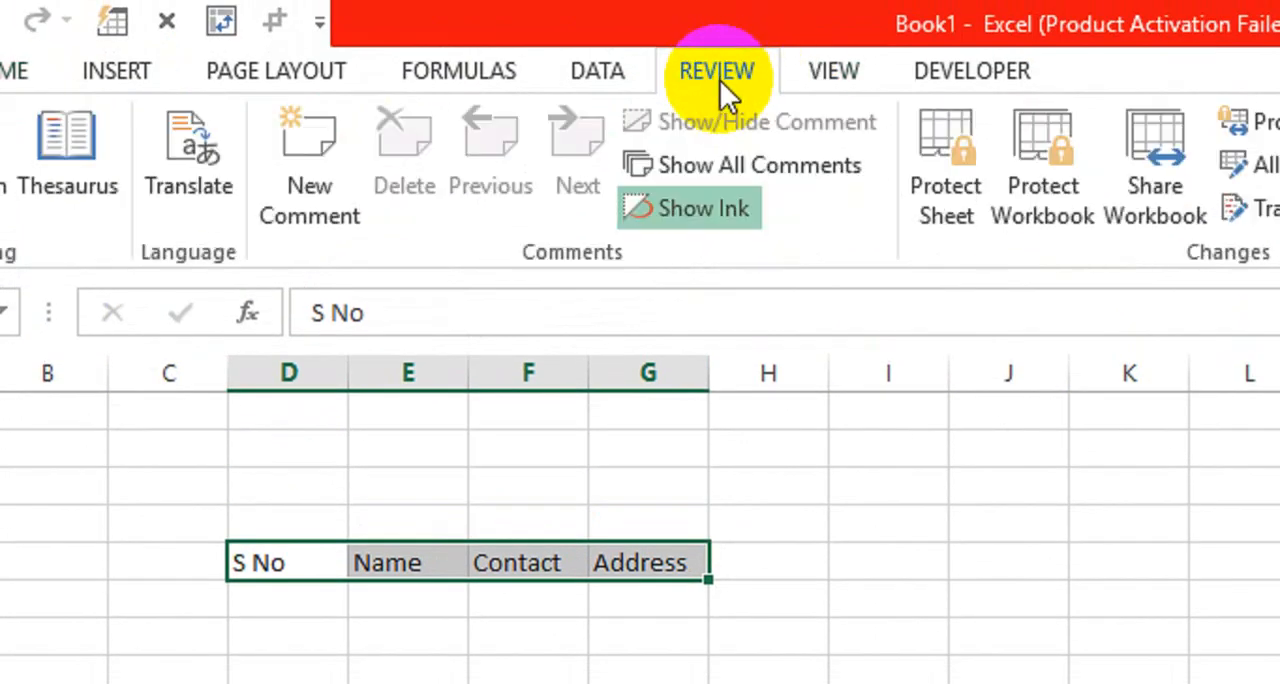
{"action": "left_click", "coordinate": [958, 217]}
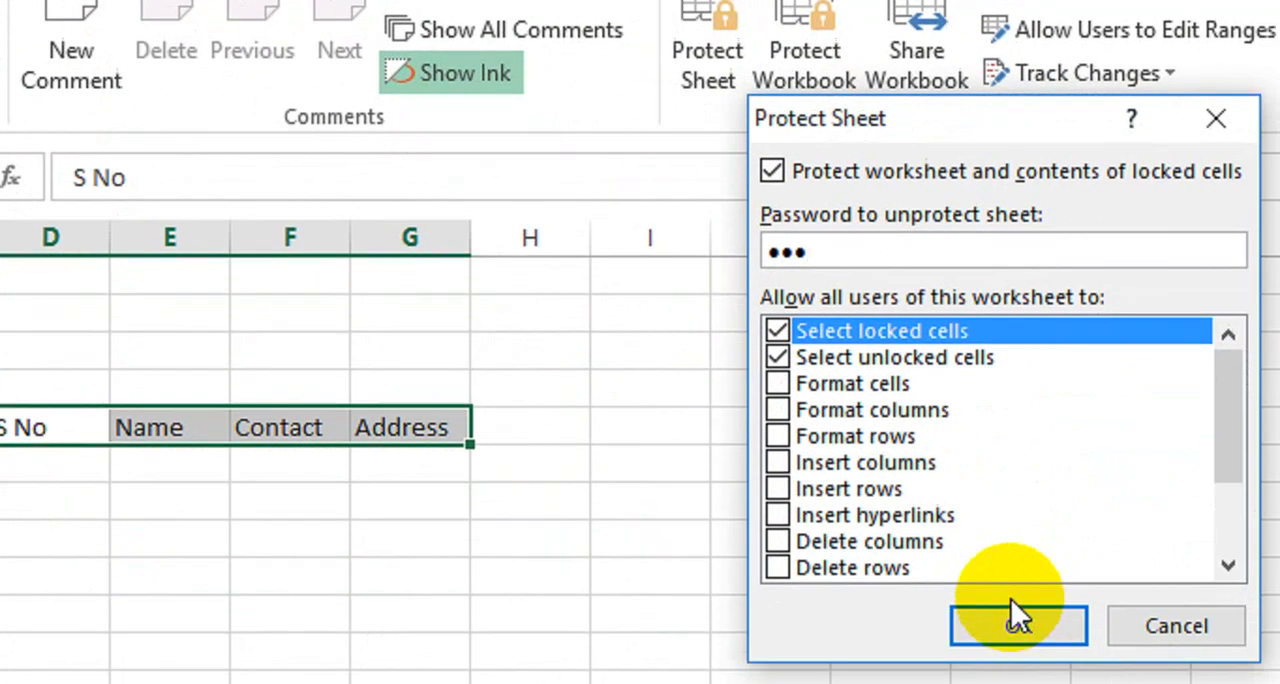
{"action": "left_click", "coordinate": [975, 546]}
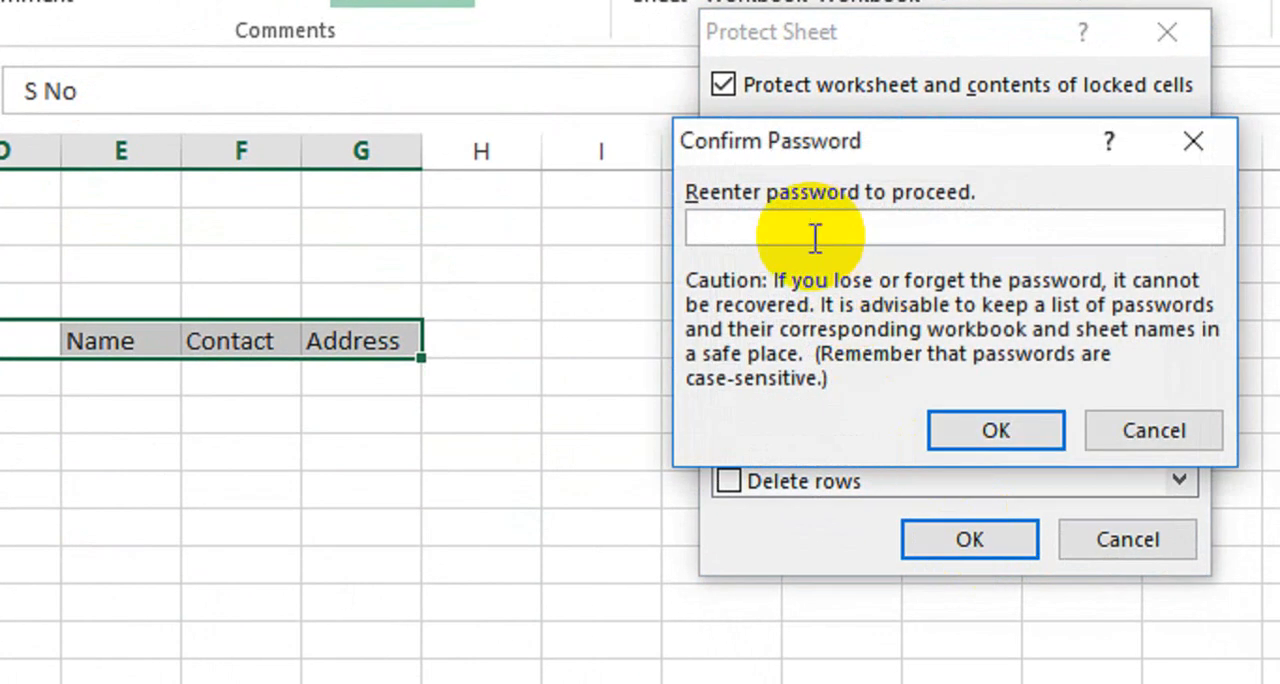
{"action": "left_click", "coordinate": [968, 431]}
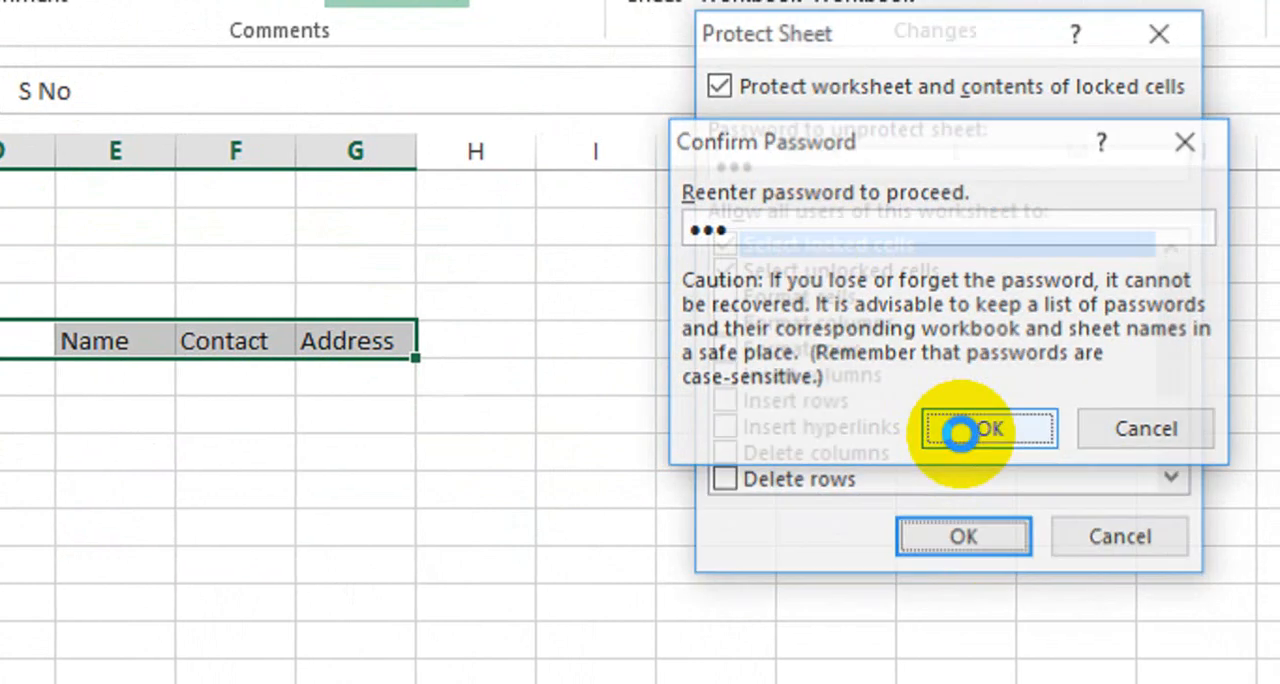
Test the unlocked cells by entering sdsd in I6 and xcxcxcx in G9.
{"action": "left_click", "coordinate": [722, 525]}
{"action": "left_click", "coordinate": [566, 367]}
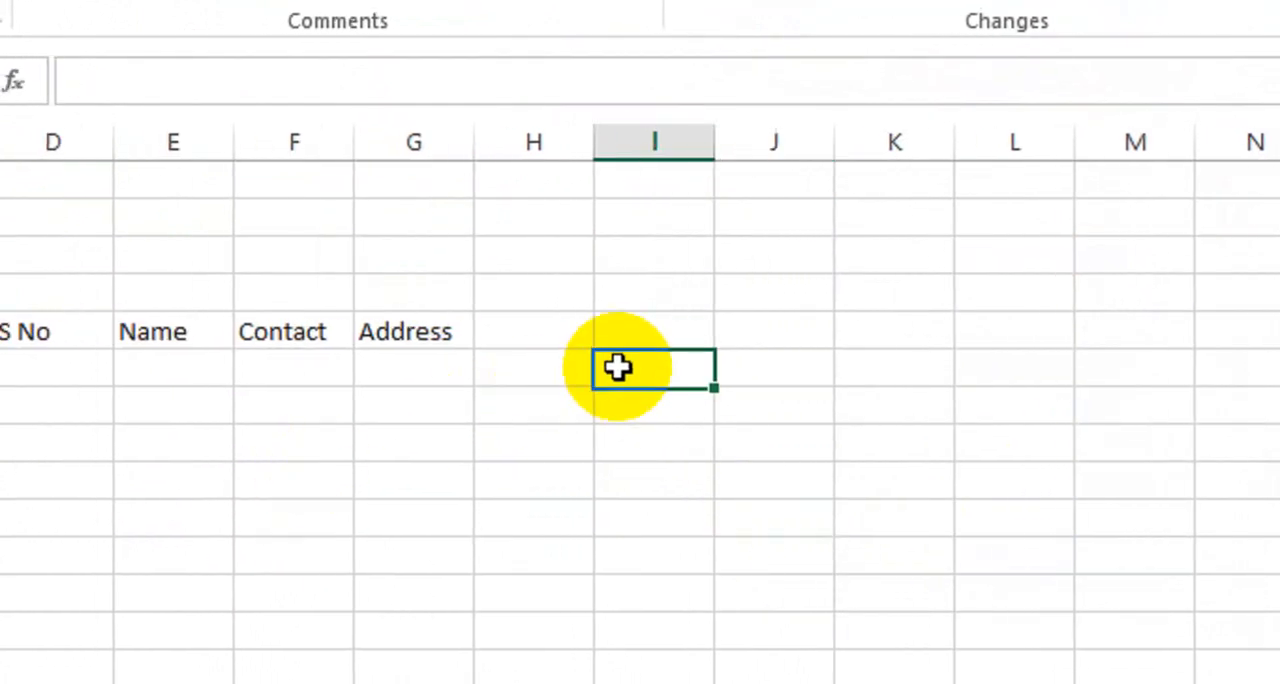
{"action": "type", "text": "sdsd"}
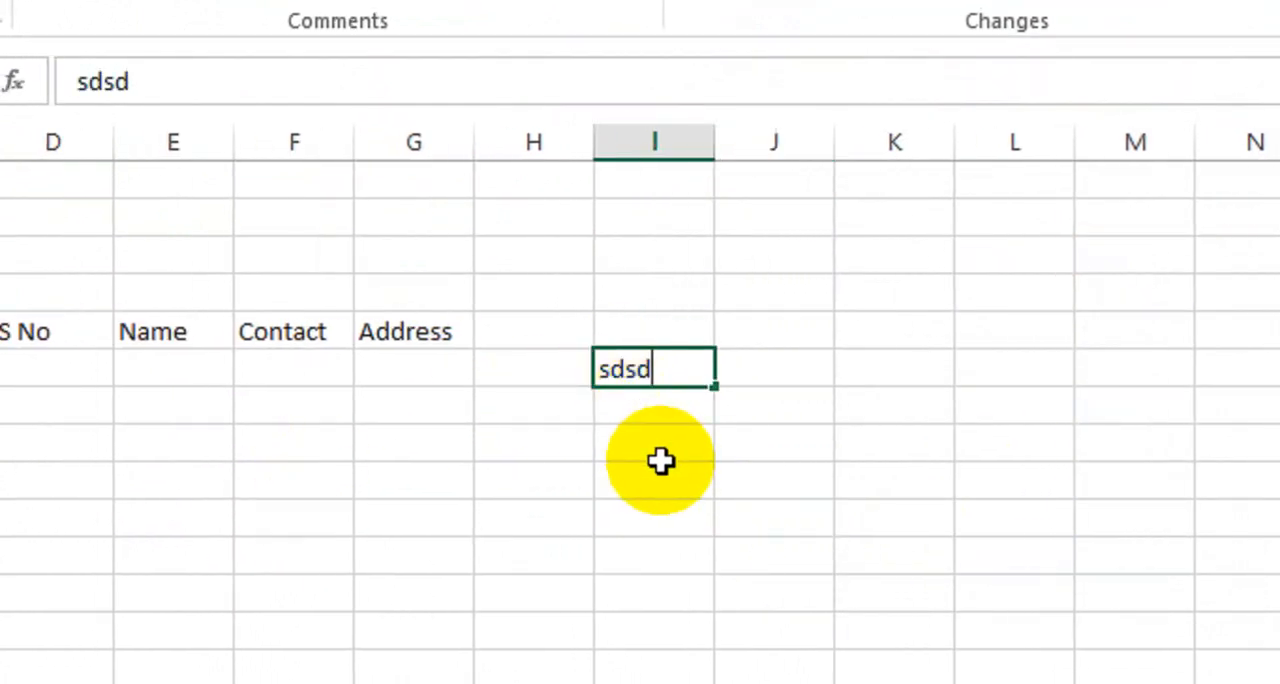
{"action": "key", "text": "Return"}
{"action": "left_click", "coordinate": [392, 480]}
{"action": "type", "text": "xcxcxcx"}
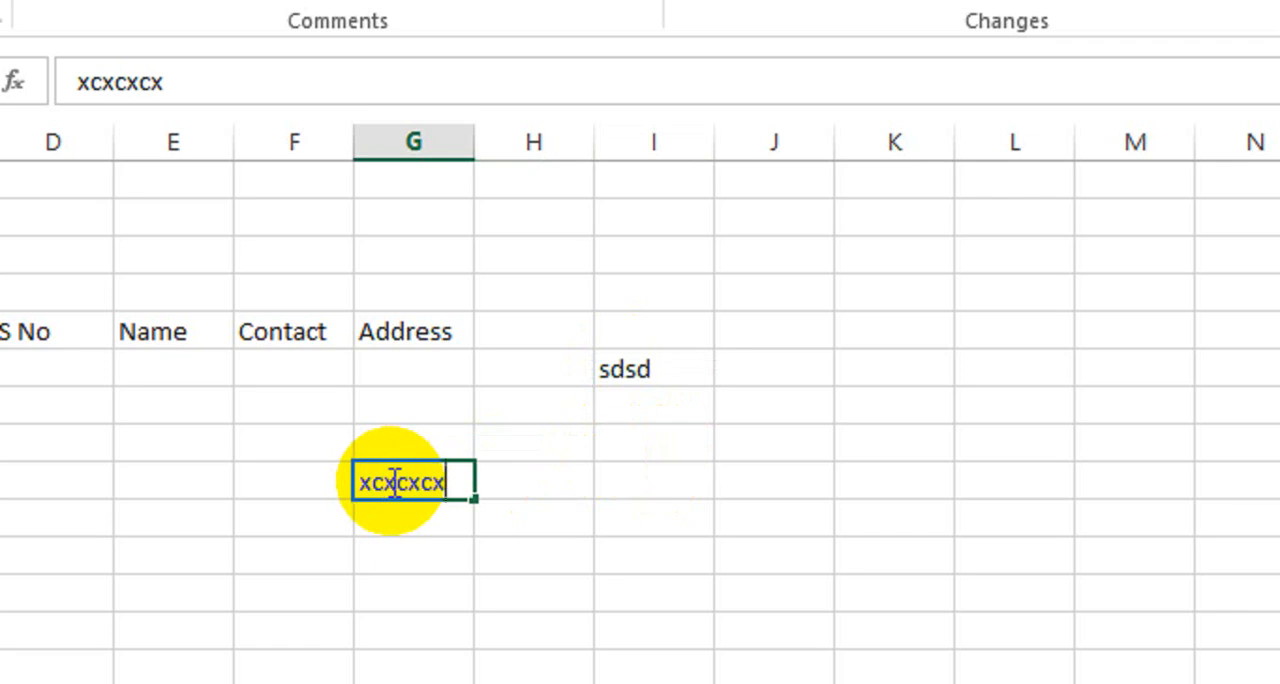
{"action": "key", "text": "Return"}
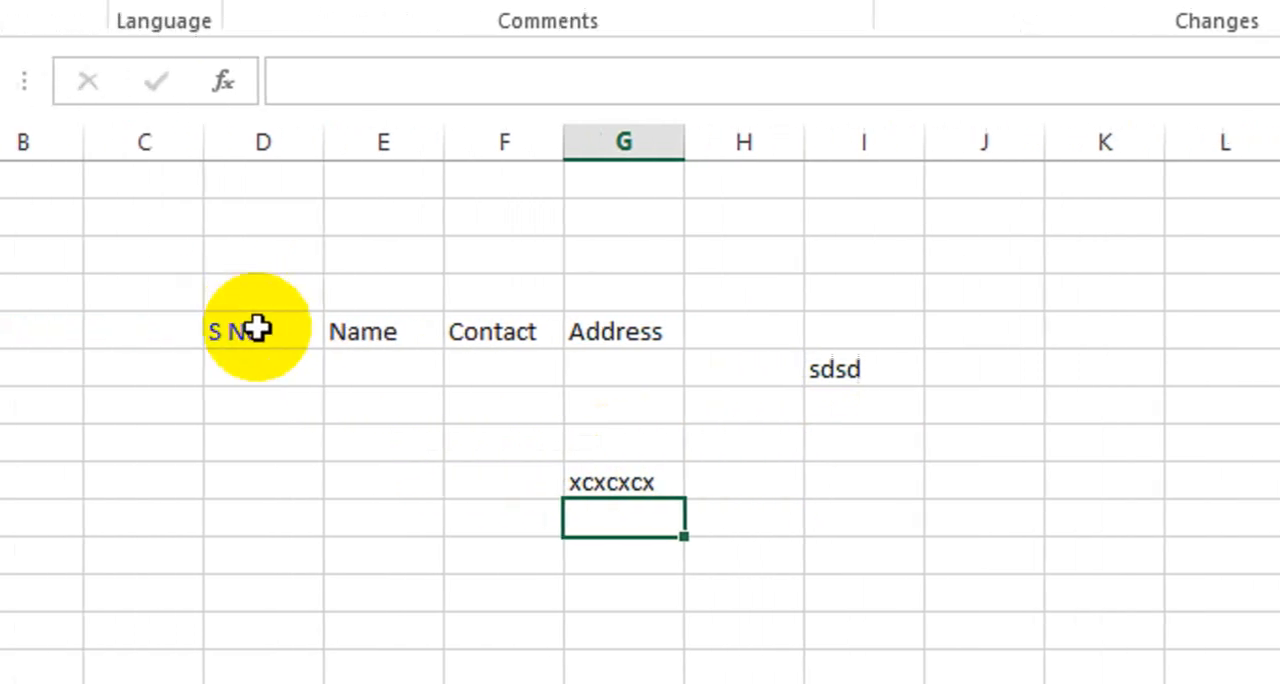
Try to delete the S No header in cell D5.
{"action": "left_click", "coordinate": [47, 331]}
{"action": "key", "text": "Delete"}
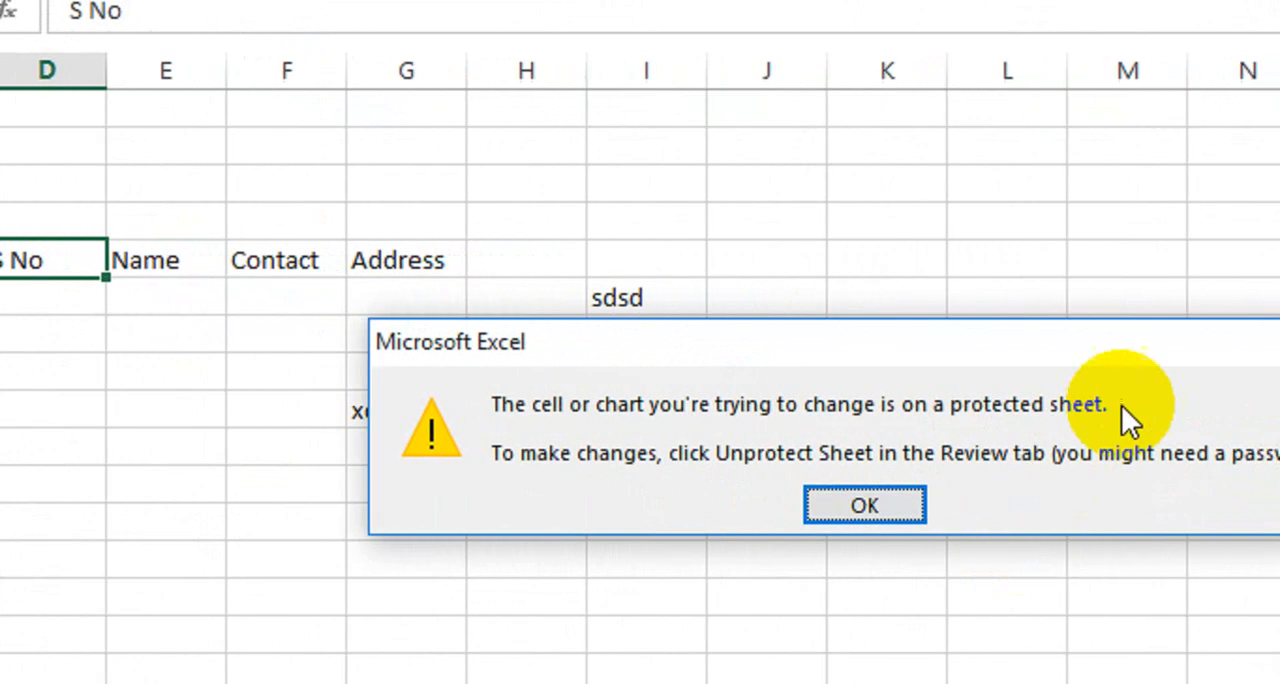
{"action": "left_click", "coordinate": [1060, 352]}
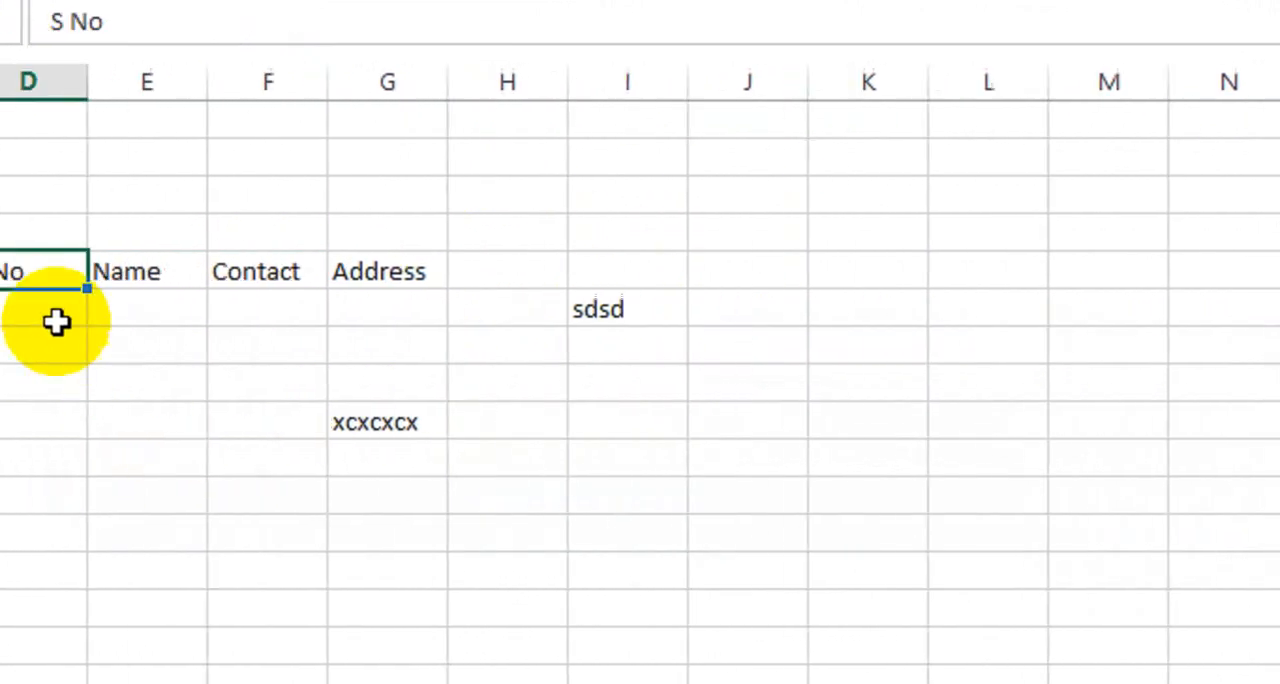
Try to edit the Contact header in cell F5.
{"action": "left_click_drag", "start_coordinate": [31, 274], "coordinate": [416, 271]}
{"action": "left_click", "coordinate": [275, 328]}
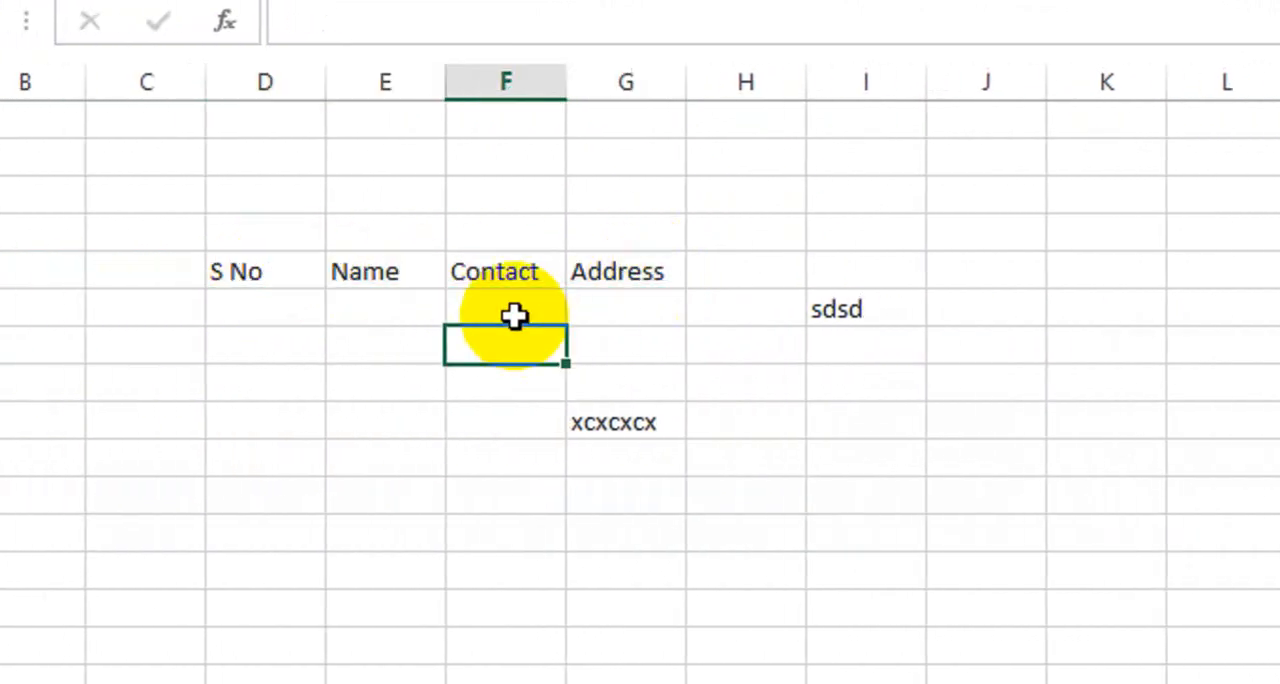
{"action": "left_click", "coordinate": [488, 278]}
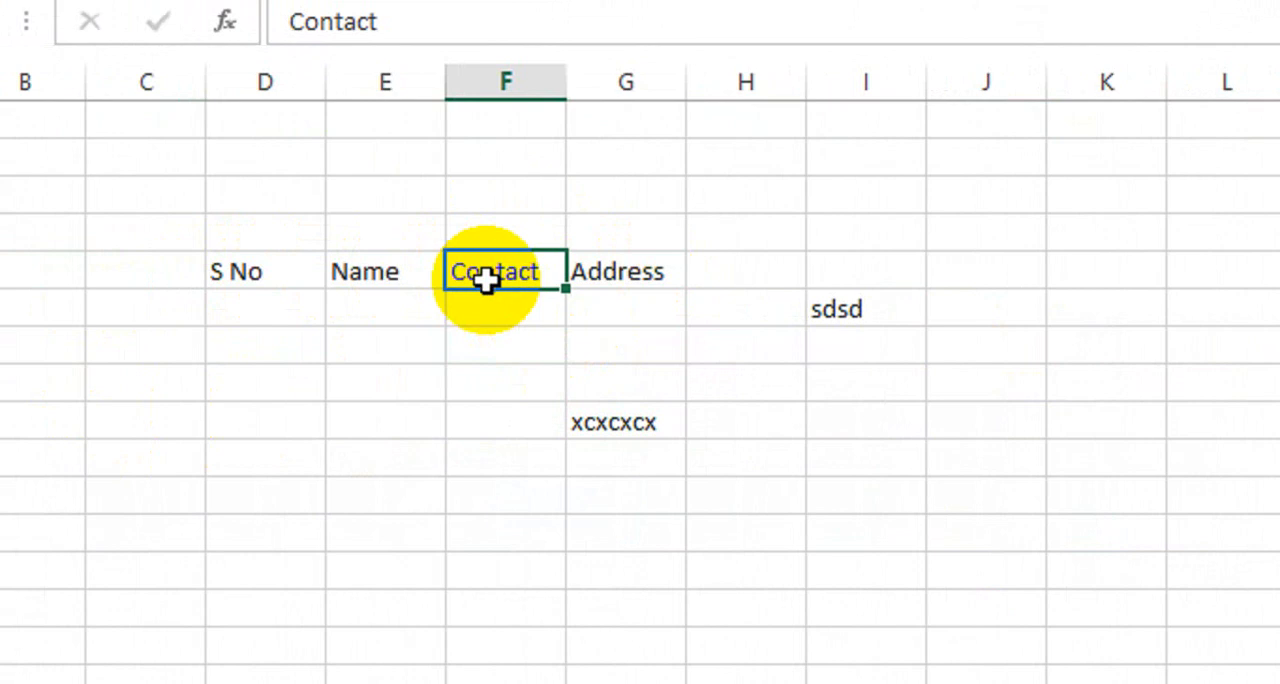
{"action": "double_click", "coordinate": [494, 290]}
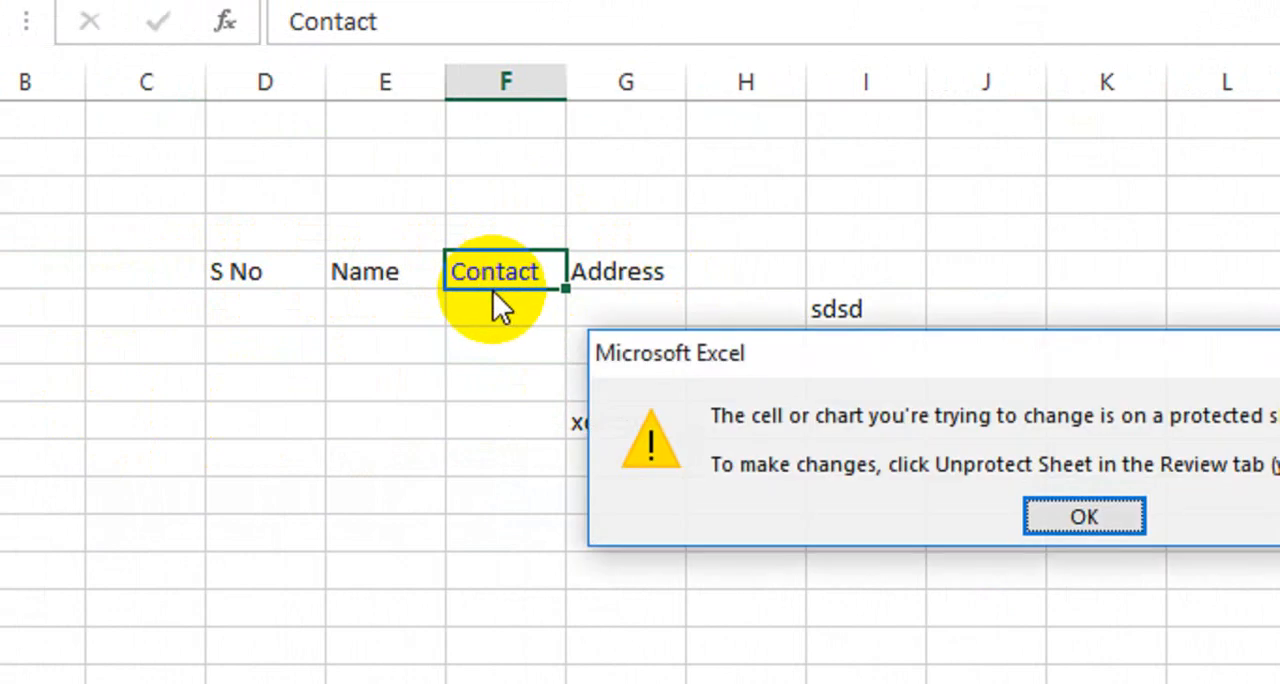
Dismiss the protected-sheet warning and select the header cells D5 to G5.
{"action": "left_click", "coordinate": [1095, 516]}
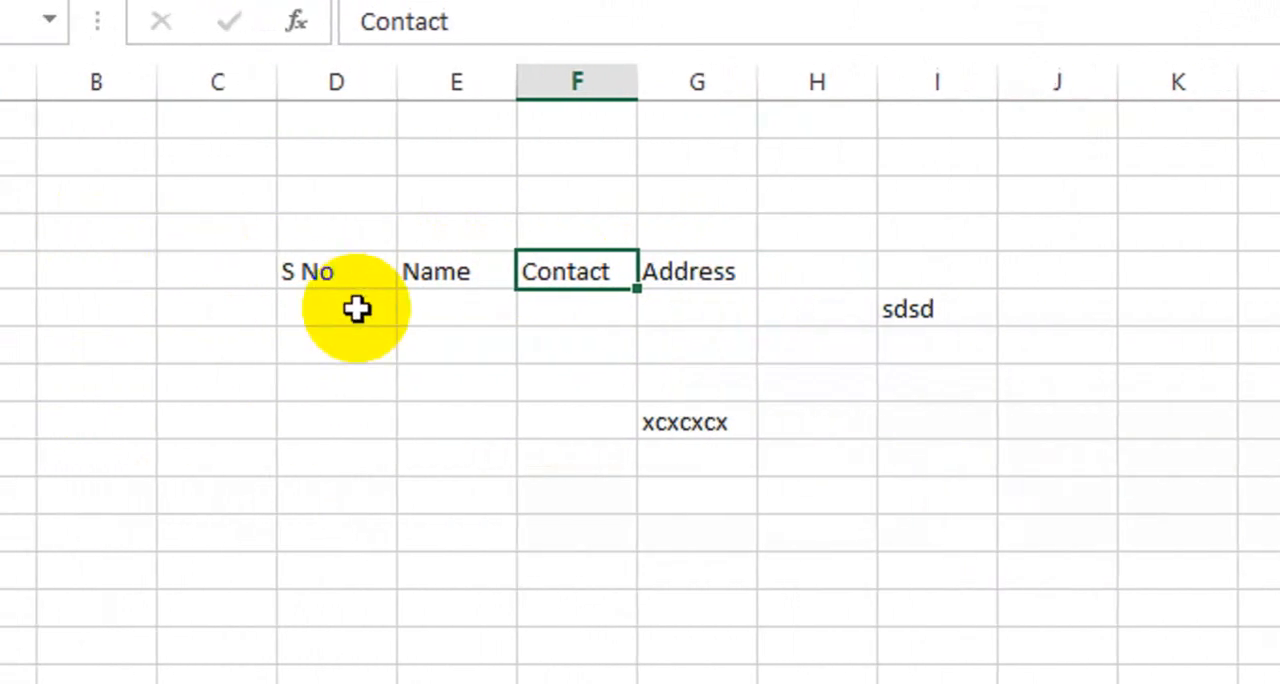
{"action": "left_click_drag", "start_coordinate": [286, 270], "coordinate": [674, 279]}
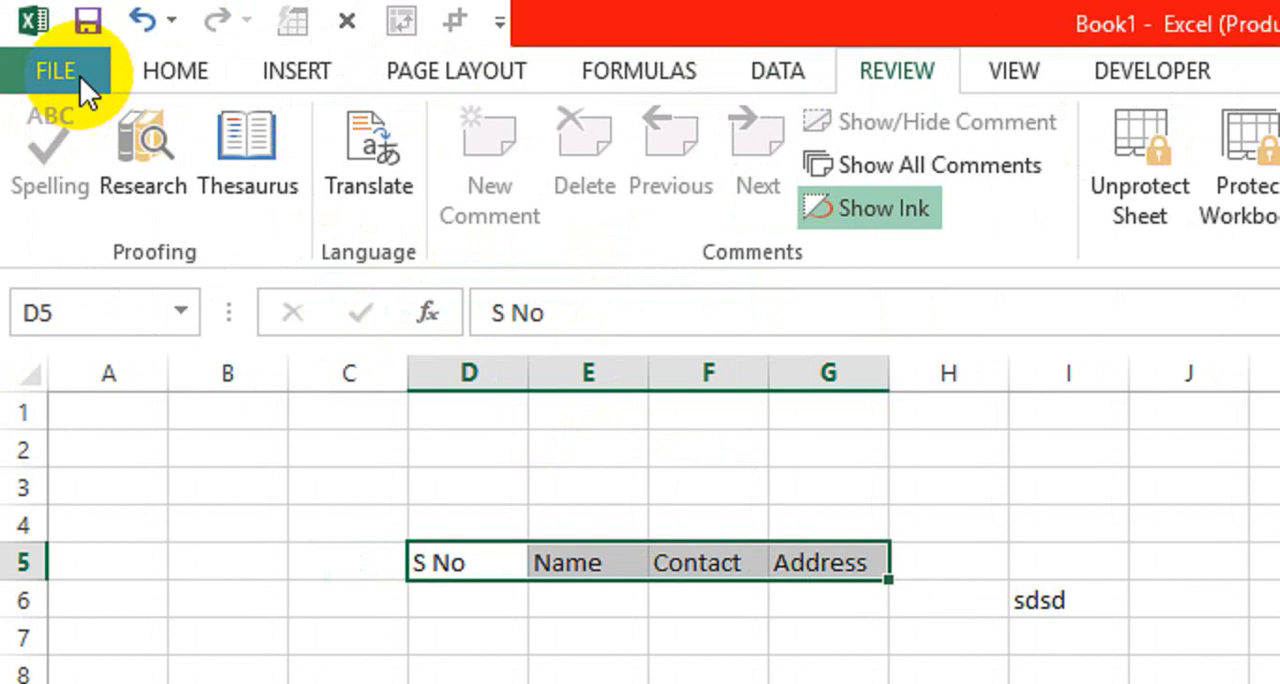
Start saving the workbook and choose the Desktop as the save location.
{"action": "left_click", "coordinate": [80, 76]}
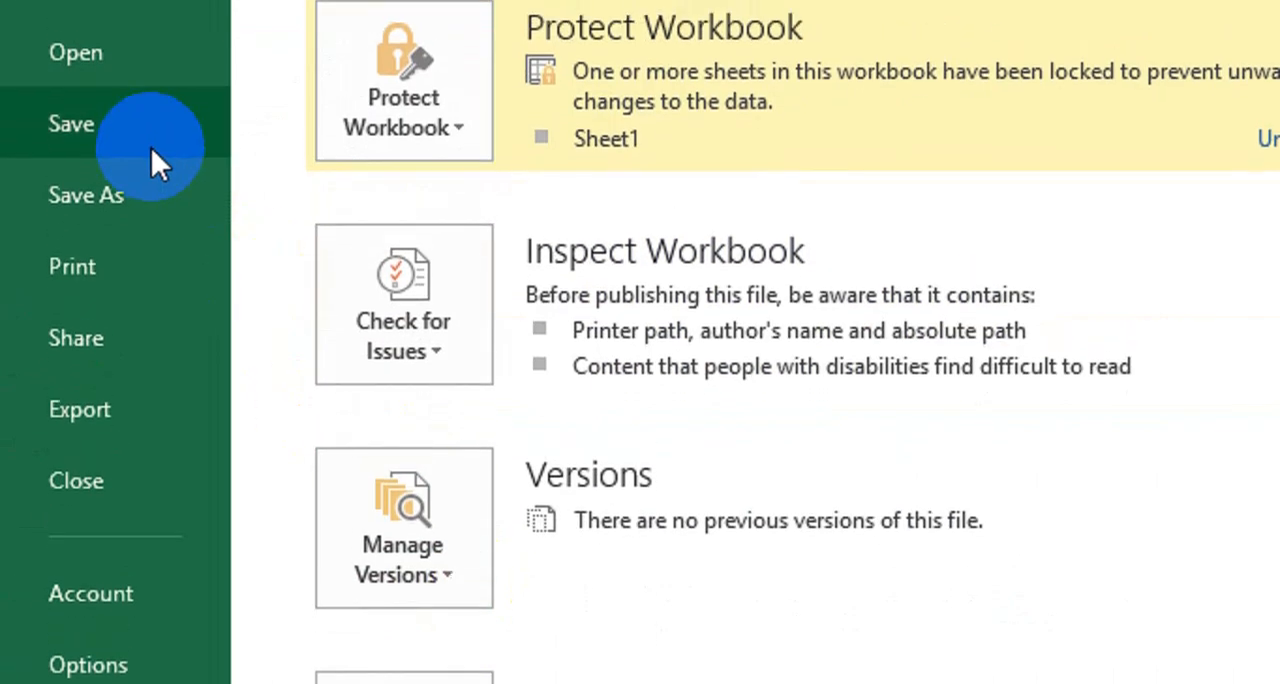
{"action": "left_click", "coordinate": [160, 148]}
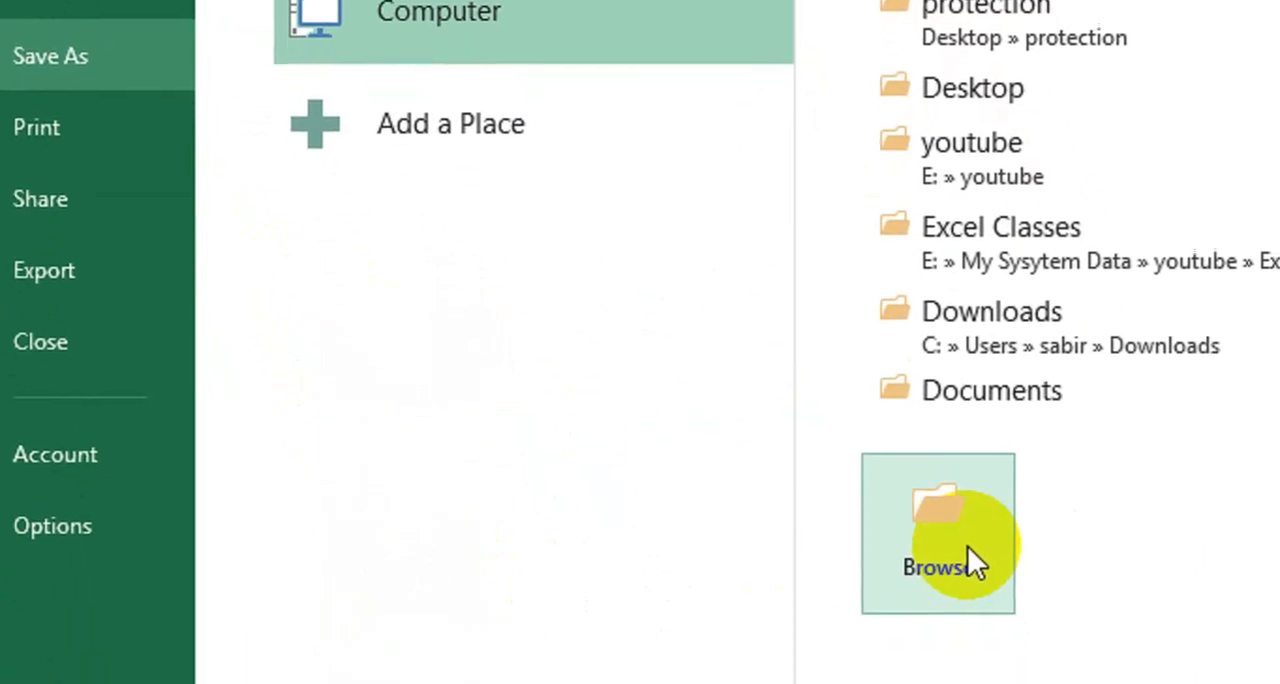
{"action": "left_click", "coordinate": [975, 615]}
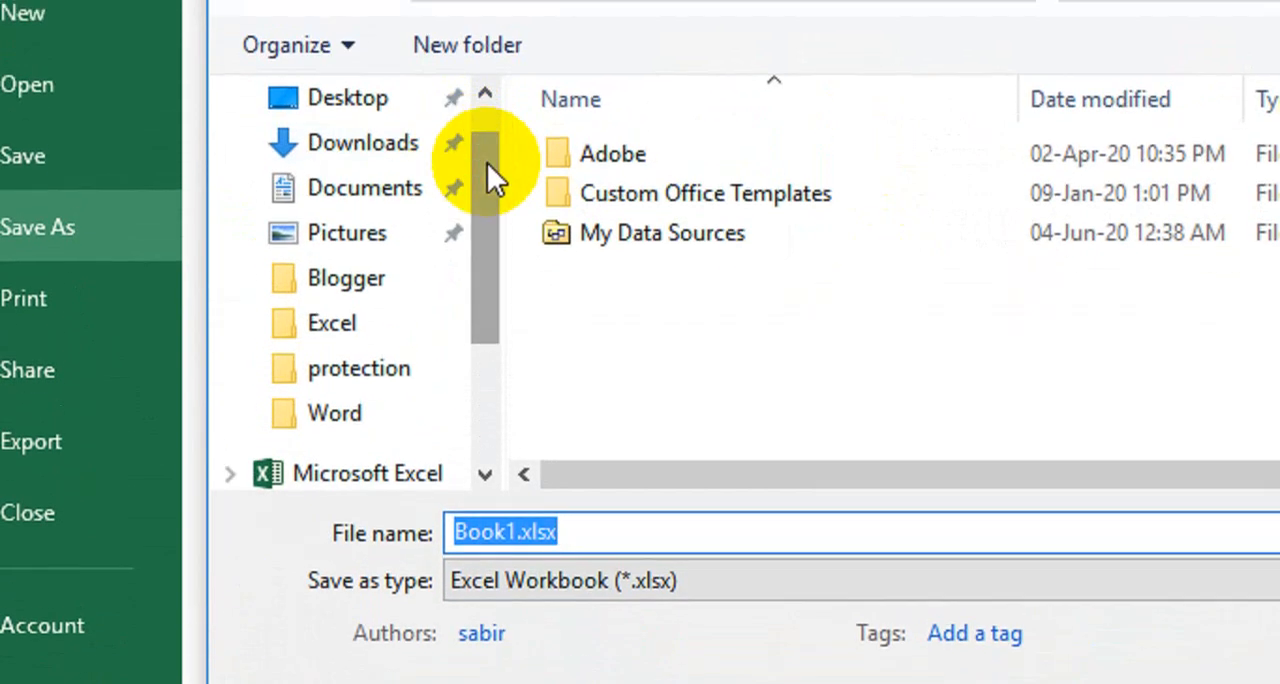
{"action": "scroll", "coordinate": [487, 171], "scroll_direction": "up", "scroll_amount": 1}
{"action": "left_click", "coordinate": [403, 190]}
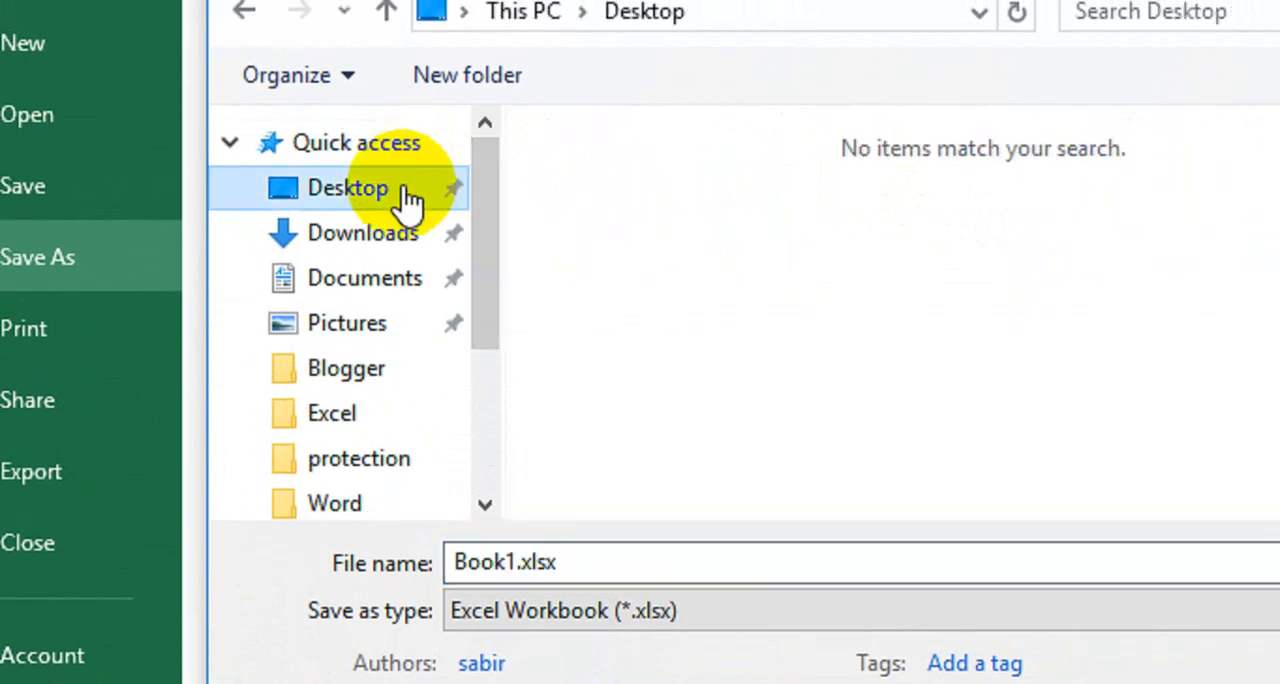
Create a new folder named Protection on the Desktop from within the save dialog.
{"action": "left_click", "coordinate": [731, 281]}
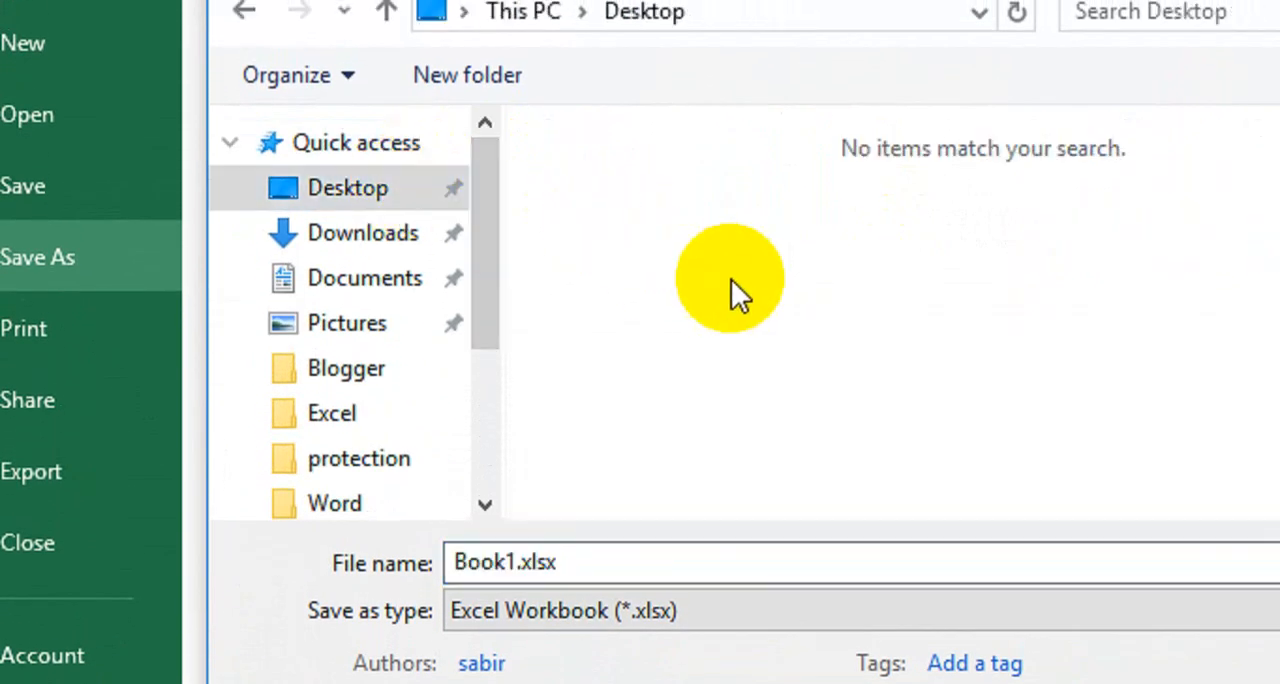
{"action": "right_click", "coordinate": [710, 252]}
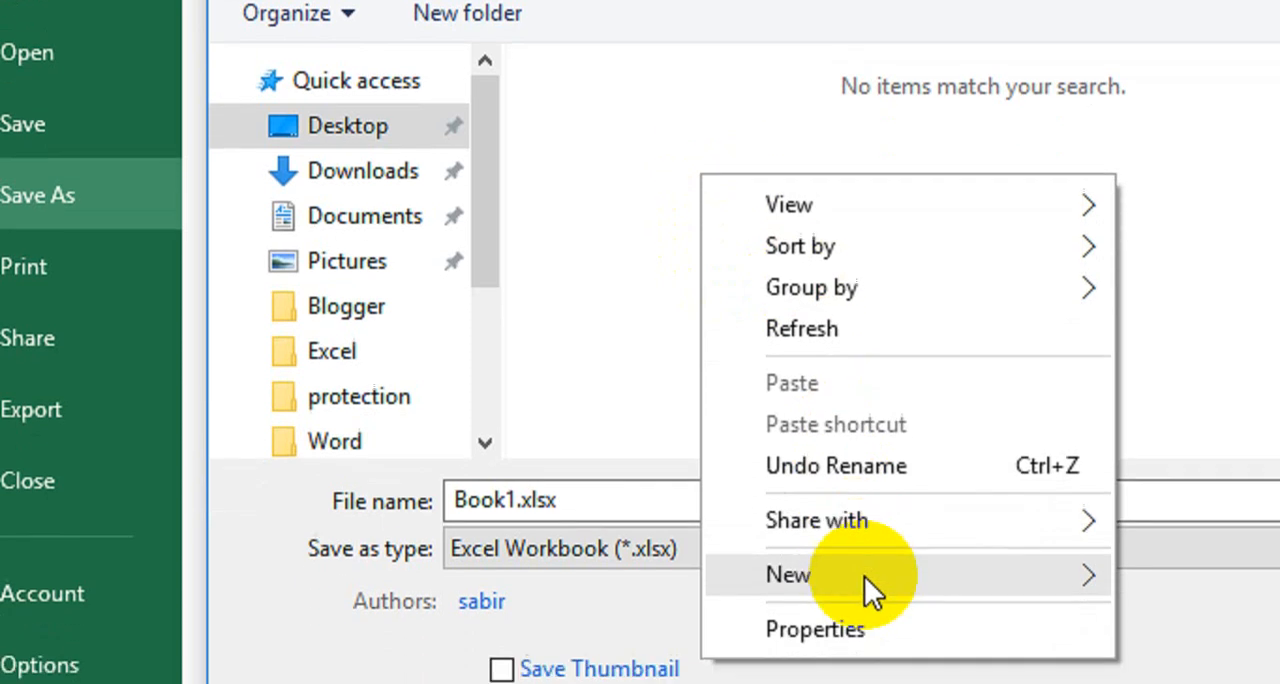
{"action": "mouse_move", "coordinate": [880, 578]}
{"action": "left_click", "coordinate": [1200, 580]}
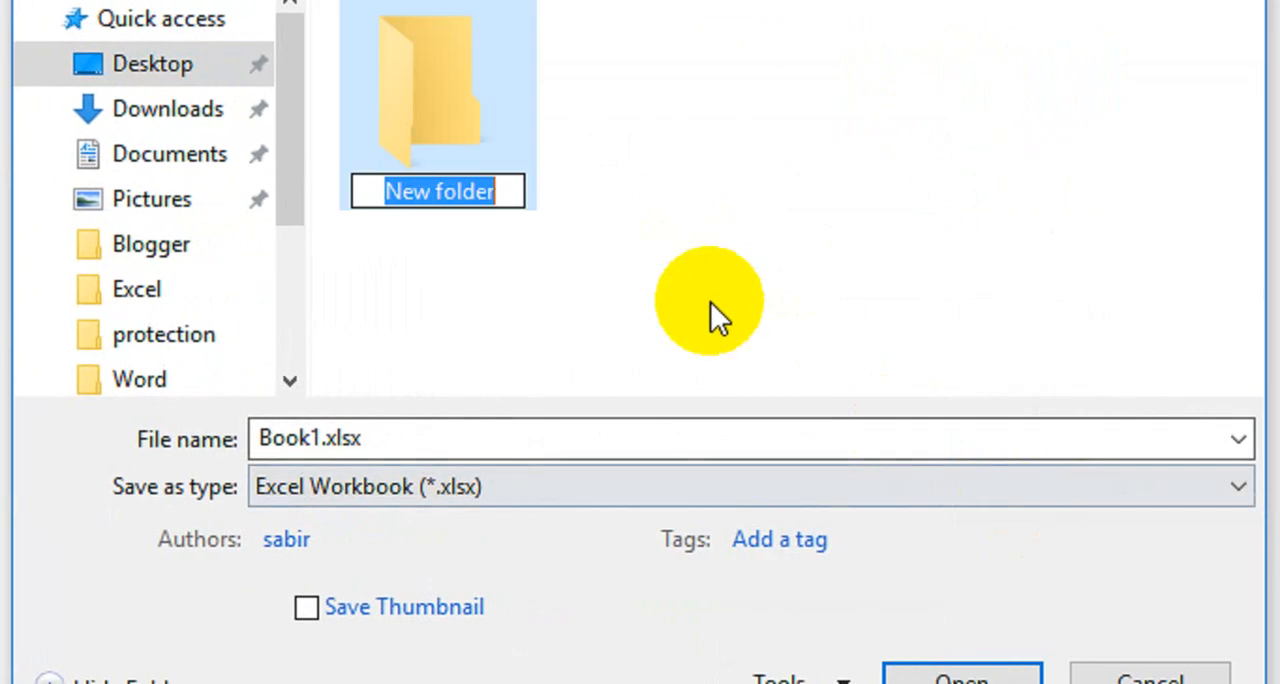
{"action": "type", "text": "P"}
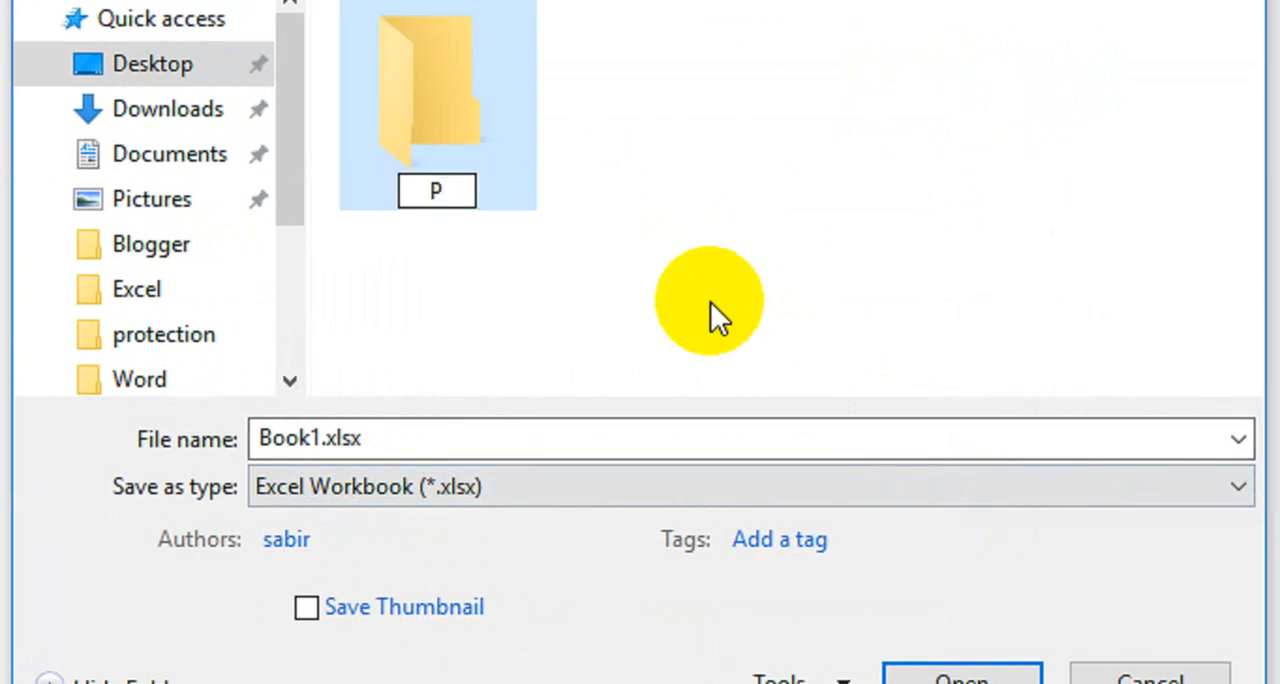
{"action": "type", "text": "rotec"}
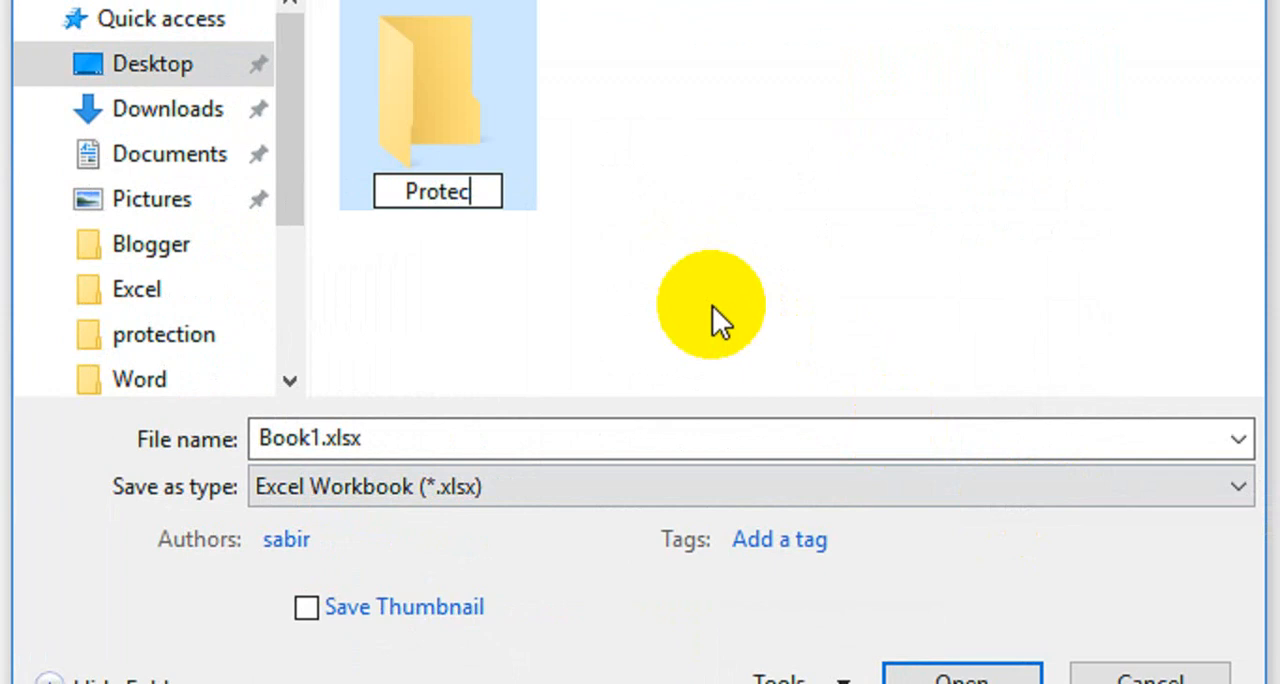
{"action": "type", "text": "tion"}
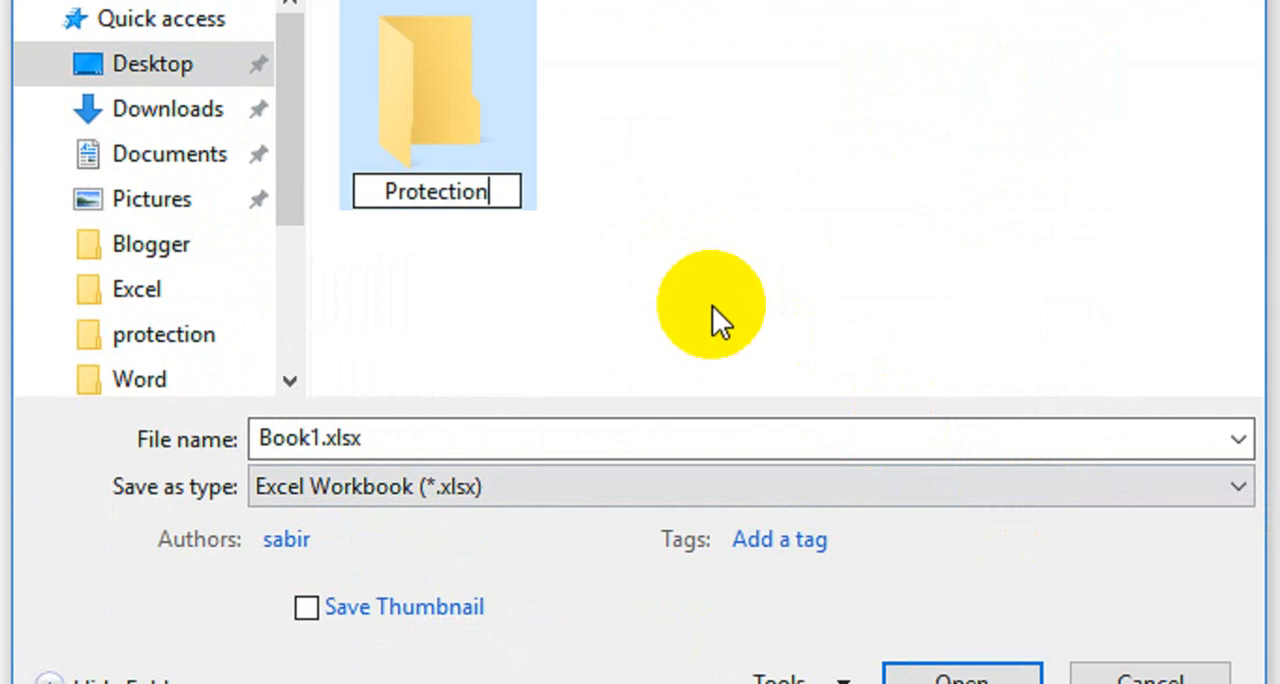
{"action": "key", "text": "Return"}
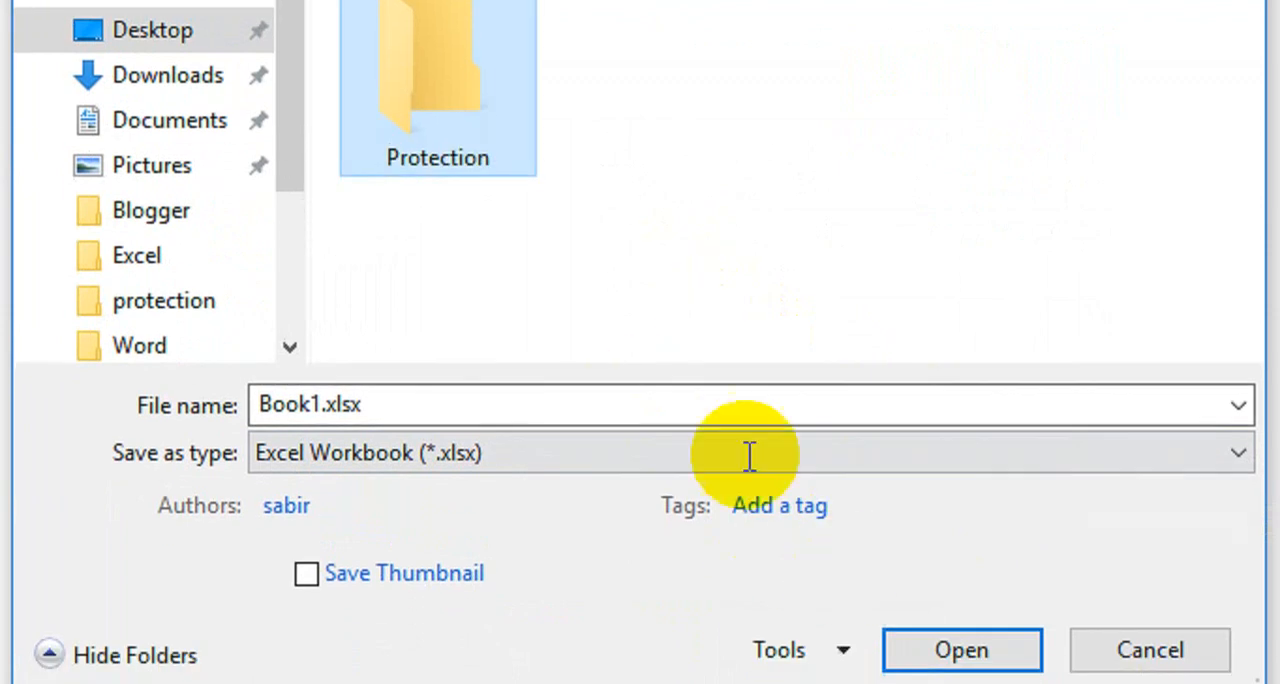
Save the workbook as Protection inside the new Protection folder.
{"action": "double_click", "coordinate": [434, 112]}
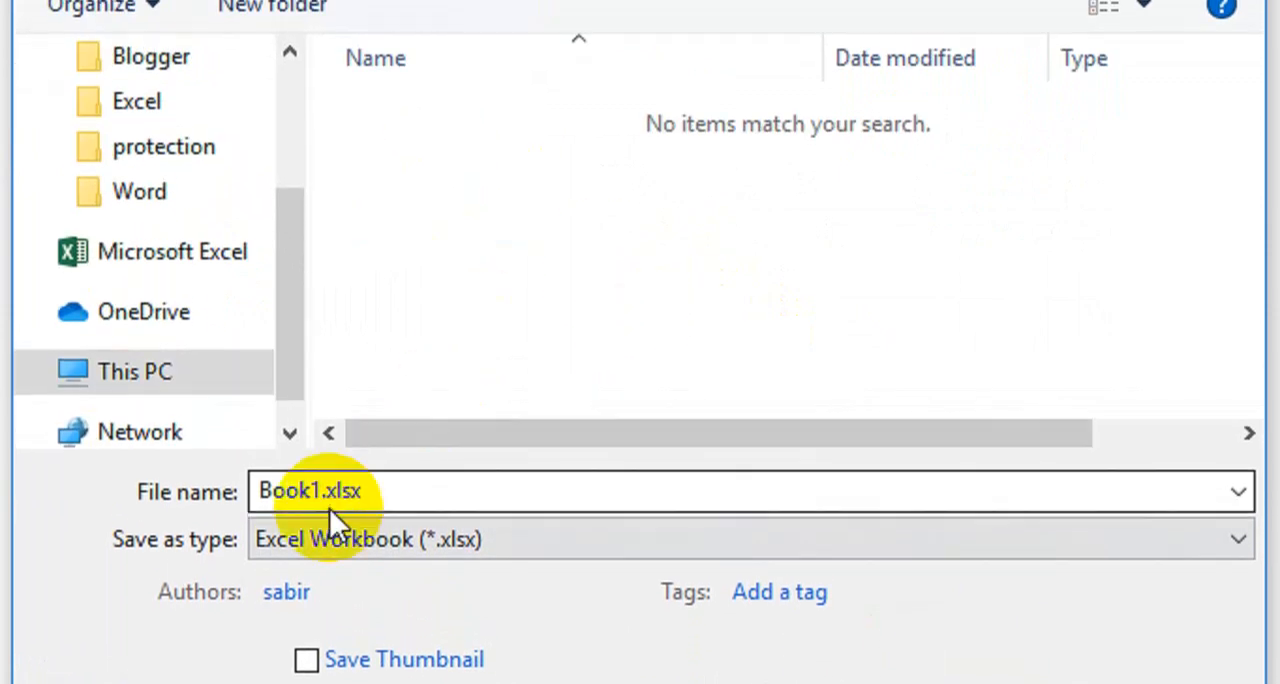
{"action": "double_click", "coordinate": [337, 496]}
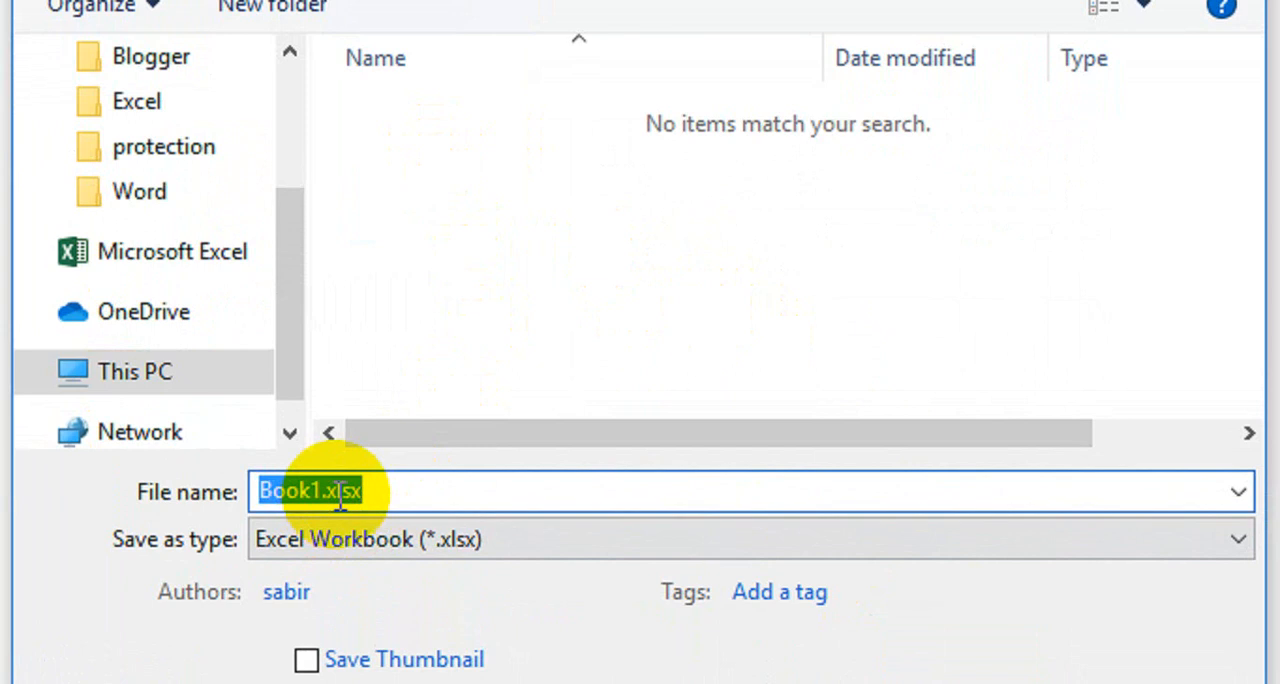
{"action": "type", "text": "P"}
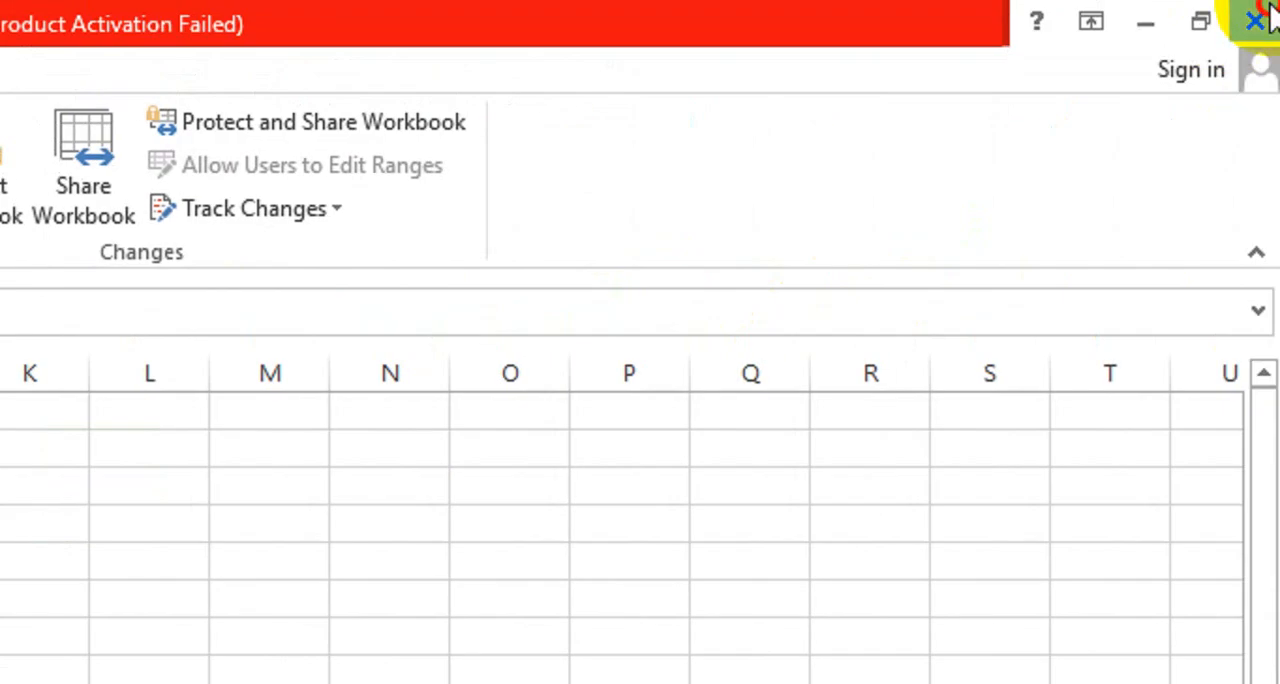
Close the workbook and open the Protection folder from the desktop.
{"action": "left_click", "coordinate": [1257, 14]}
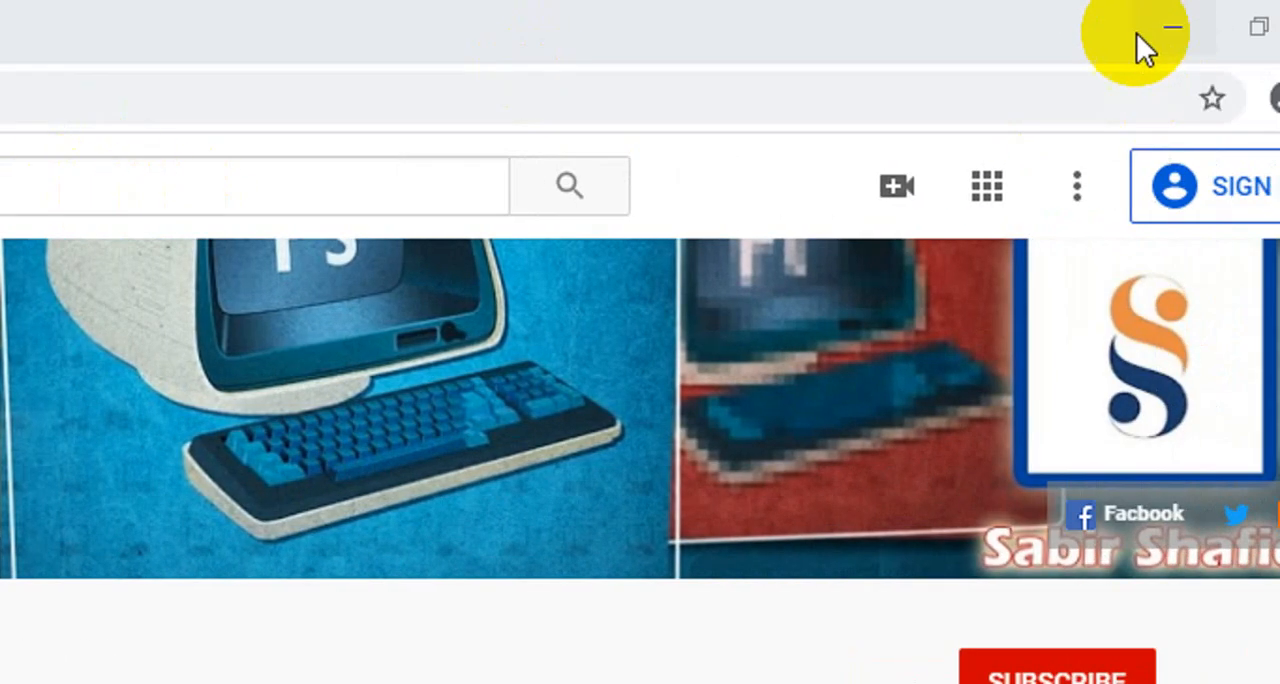
{"action": "left_click", "coordinate": [1137, 34]}
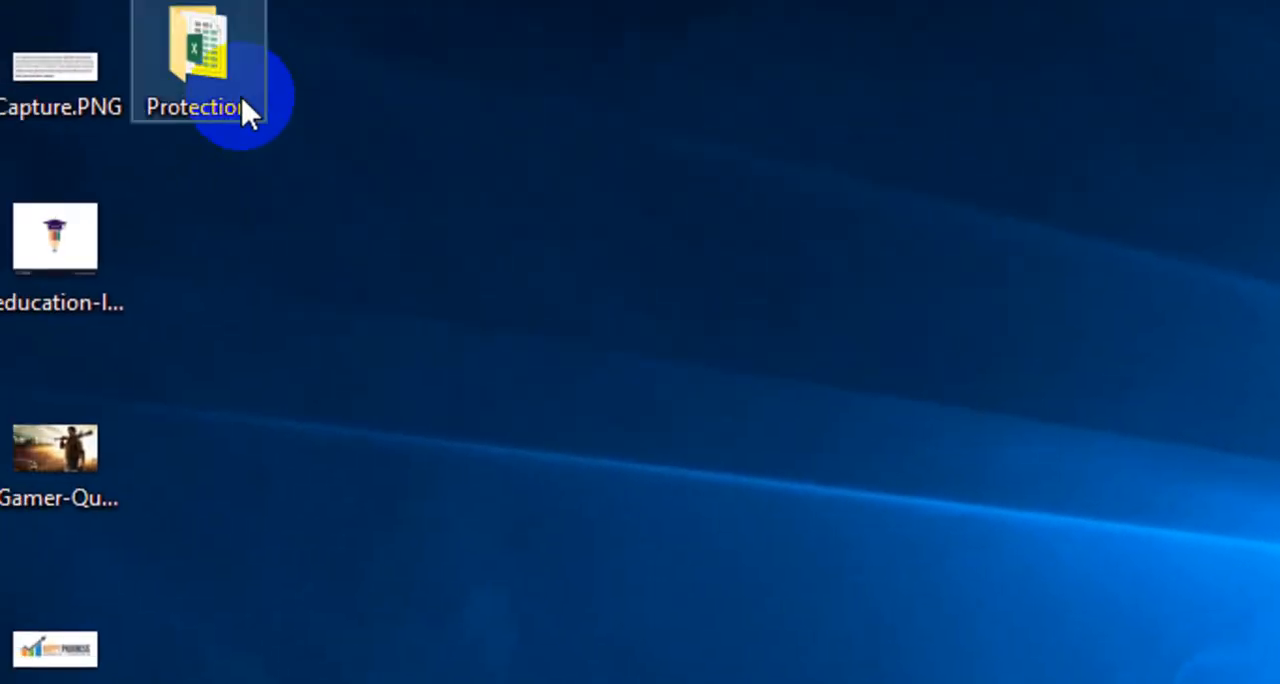
{"action": "double_click", "coordinate": [314, 95]}
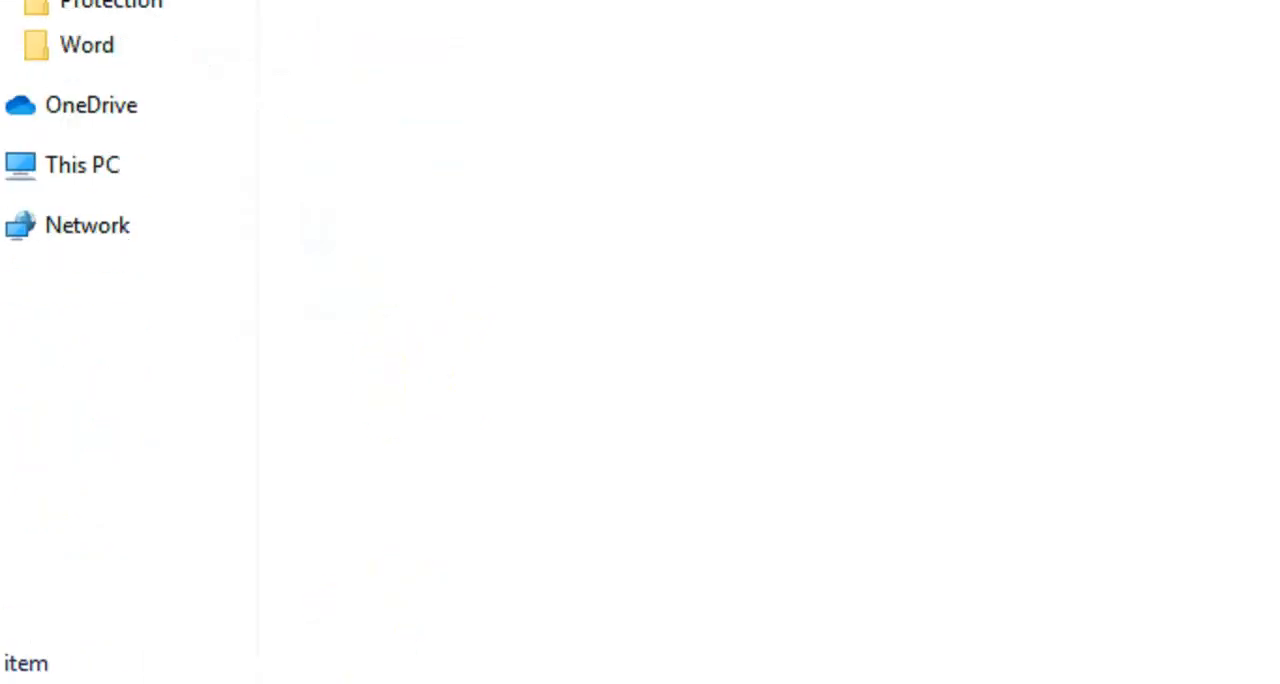
Search Windows for con and open Control Panel.
{"action": "left_click", "coordinate": [234, 660]}
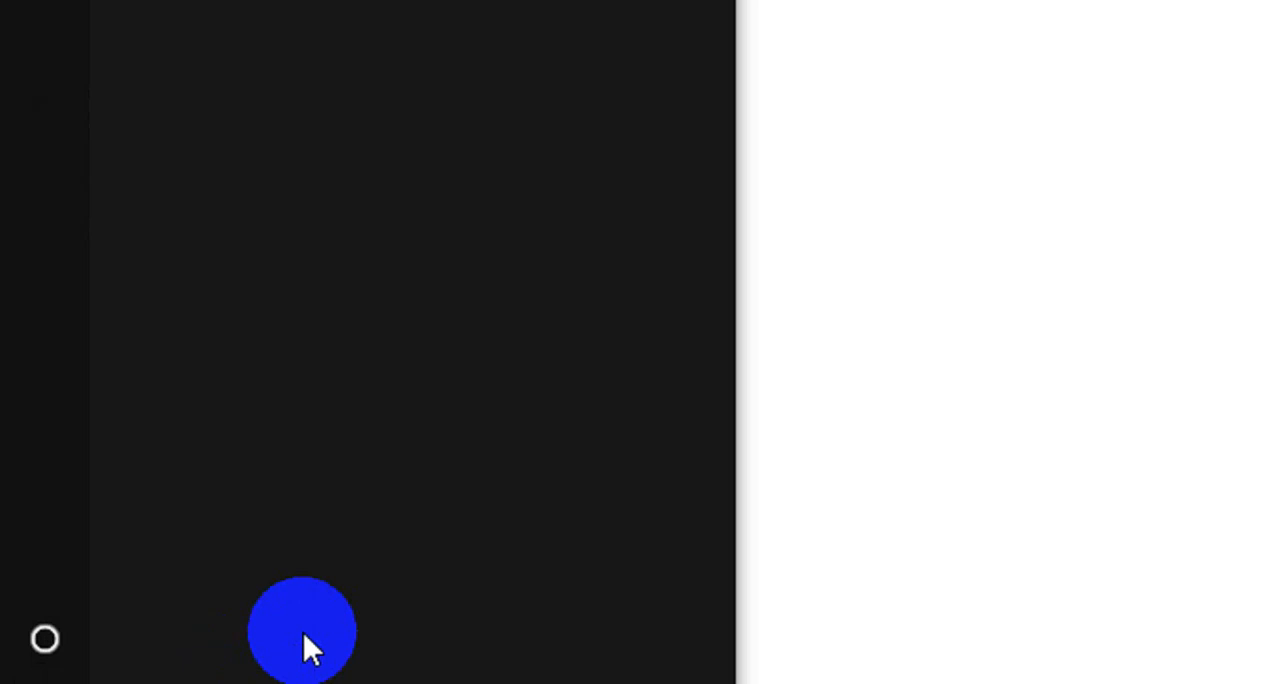
{"action": "type", "text": "con"}
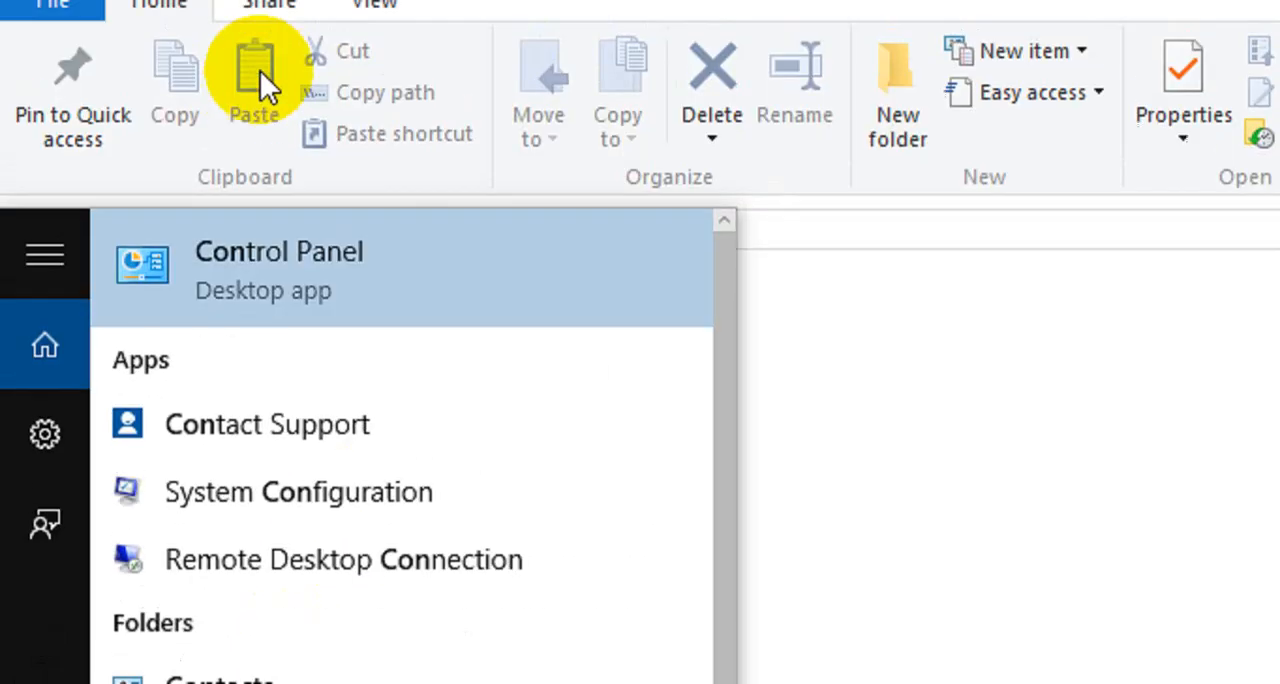
{"action": "left_click", "coordinate": [266, 295]}
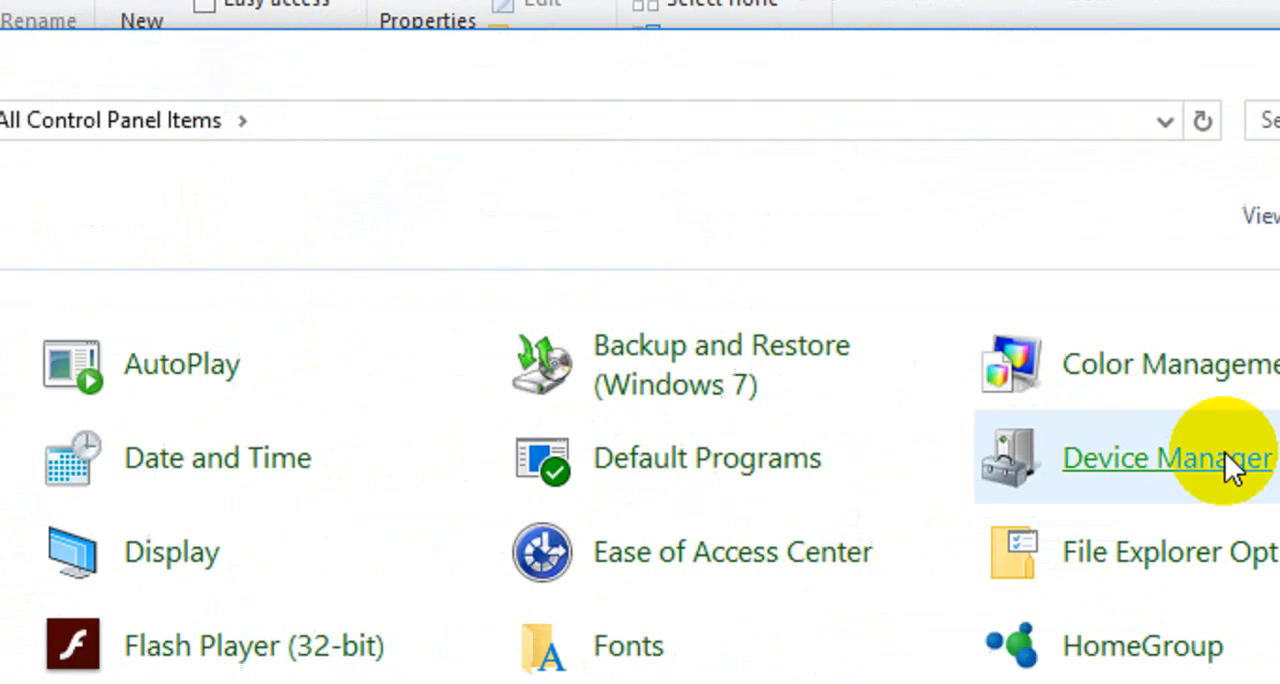
Switch the Control Panel view to Small icons, to Category, and back to Large icons.
{"action": "left_click", "coordinate": [1177, 103]}
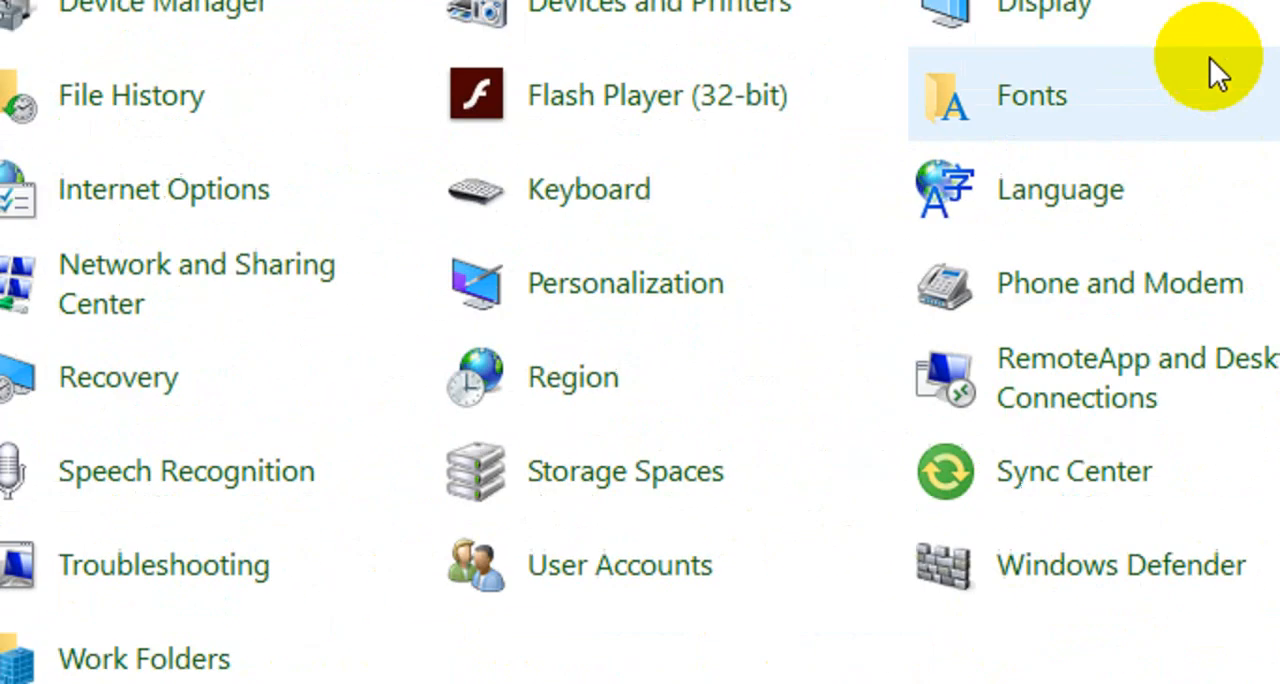
{"action": "left_click", "coordinate": [1112, 150]}
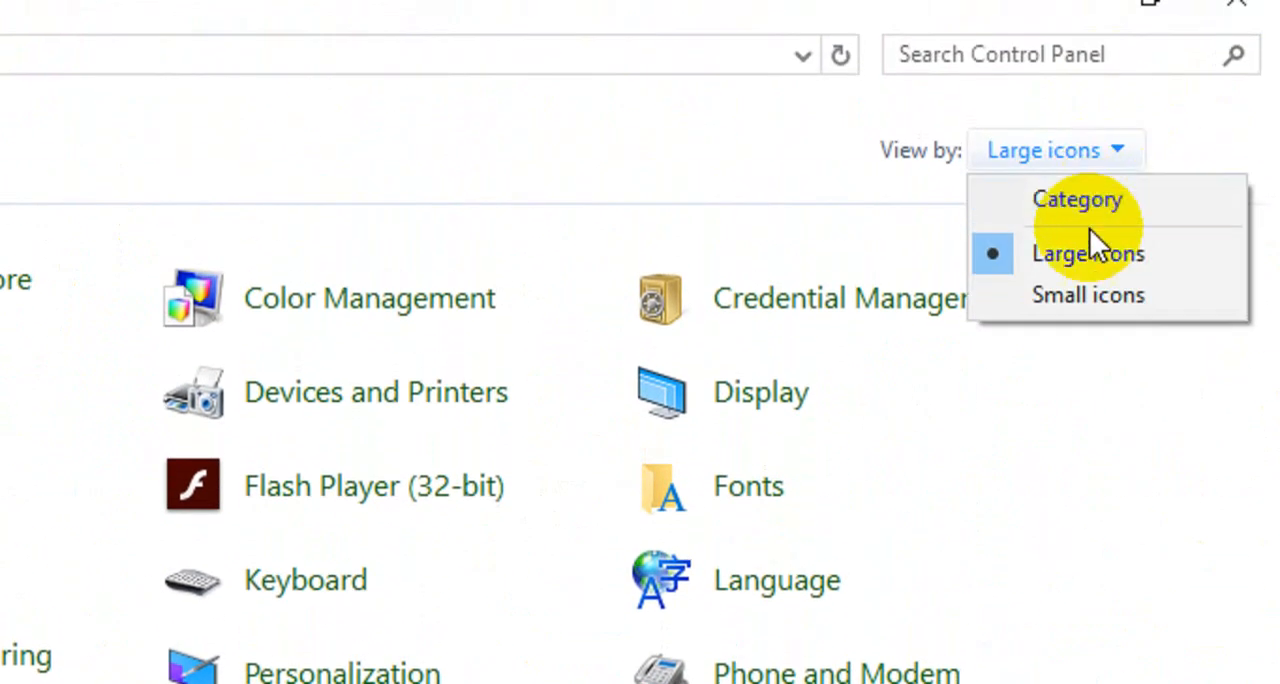
{"action": "left_click", "coordinate": [1090, 294]}
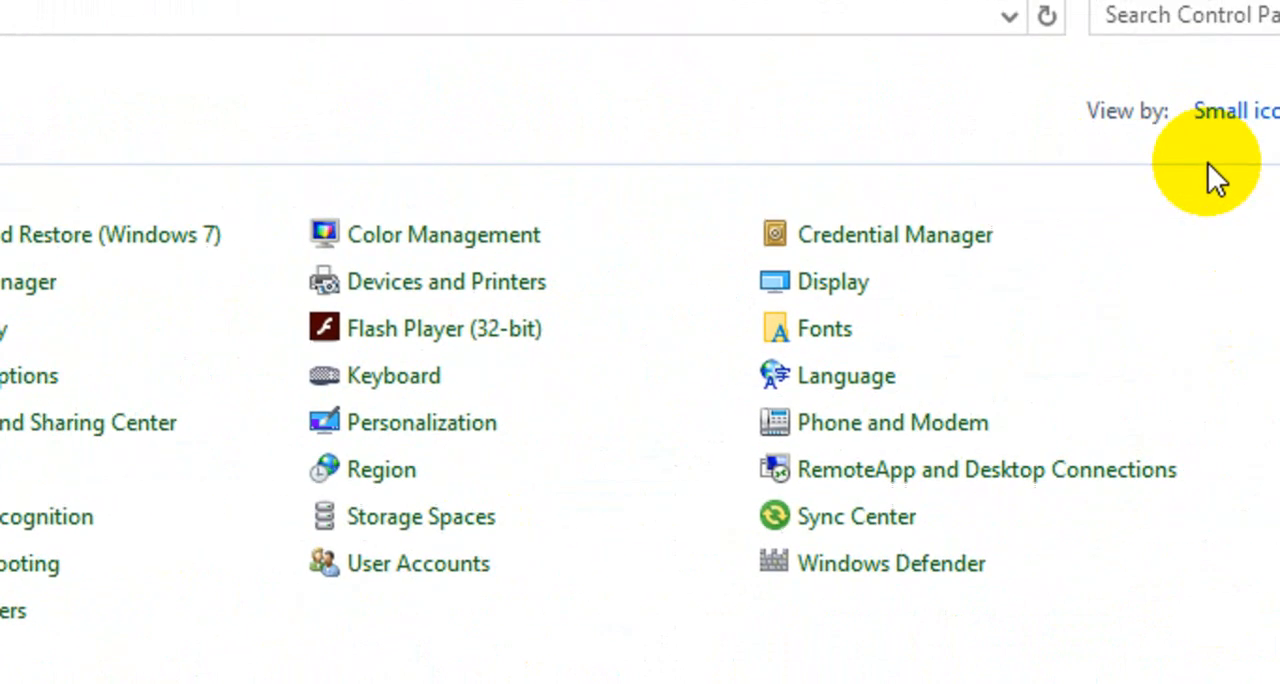
{"action": "left_click", "coordinate": [1250, 112]}
{"action": "left_click", "coordinate": [1278, 162]}
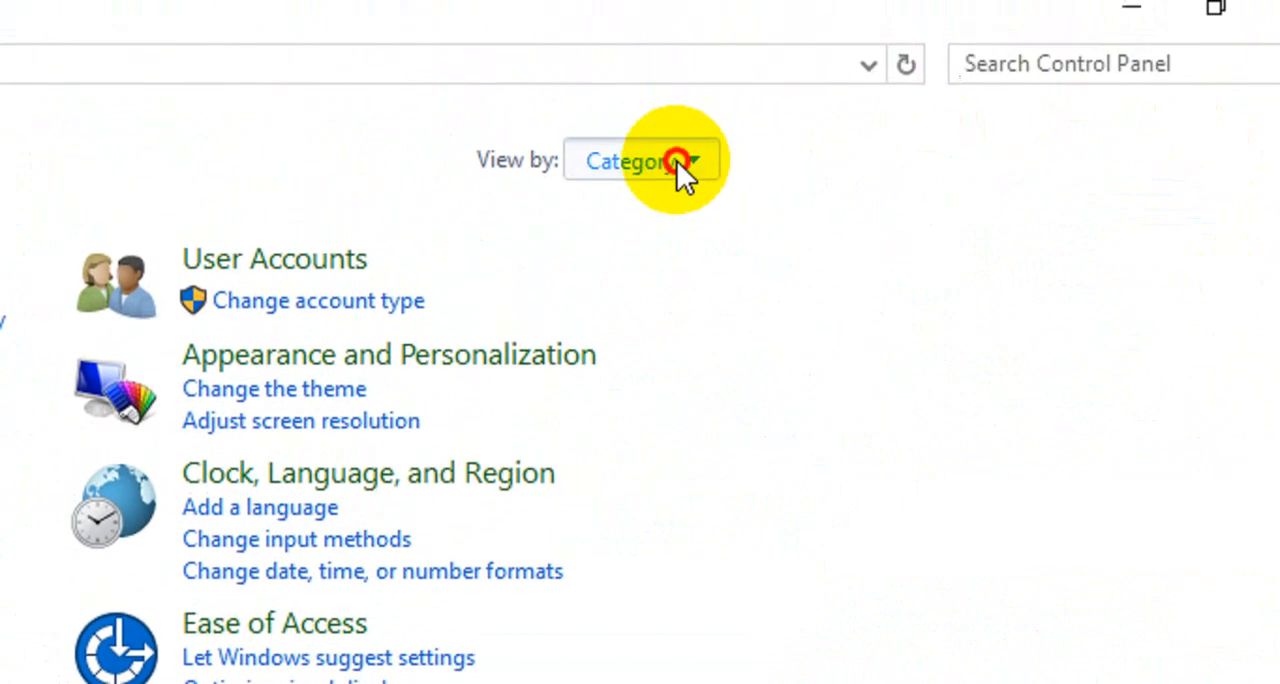
{"action": "left_click", "coordinate": [677, 161]}
{"action": "left_click", "coordinate": [694, 256]}
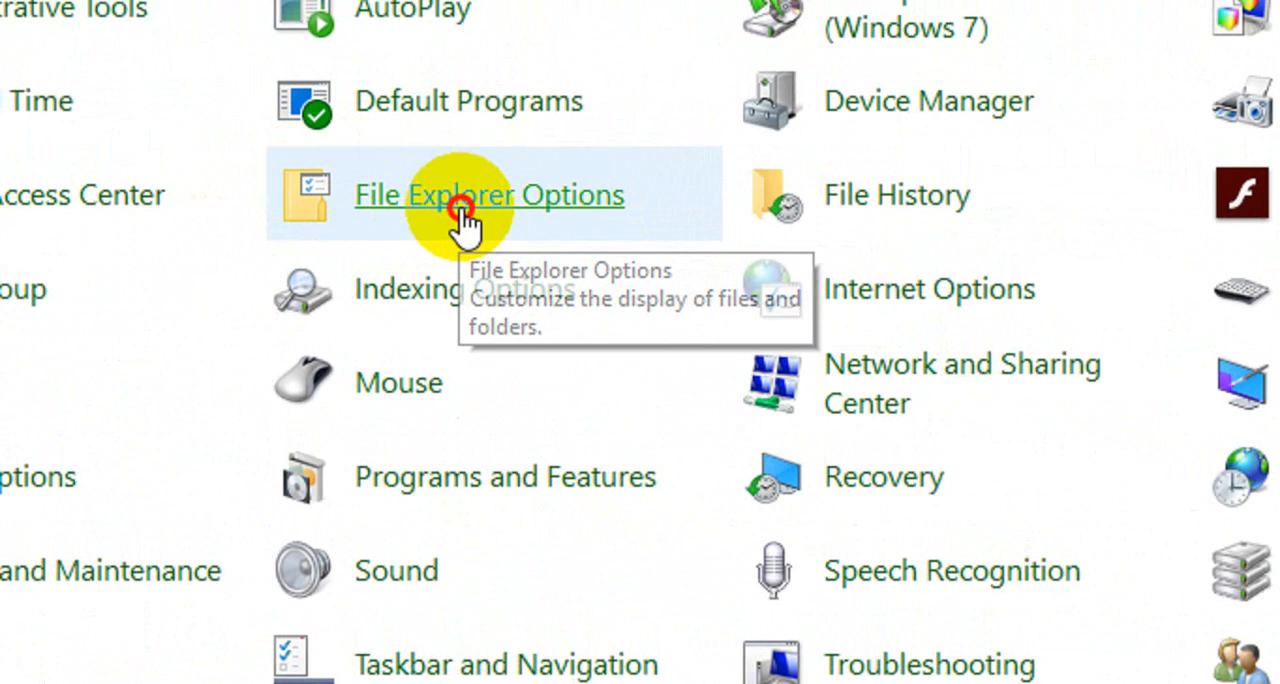
Enable Hide extensions for known file types in the File Explorer Options and apply the change.
{"action": "left_click", "coordinate": [461, 212]}
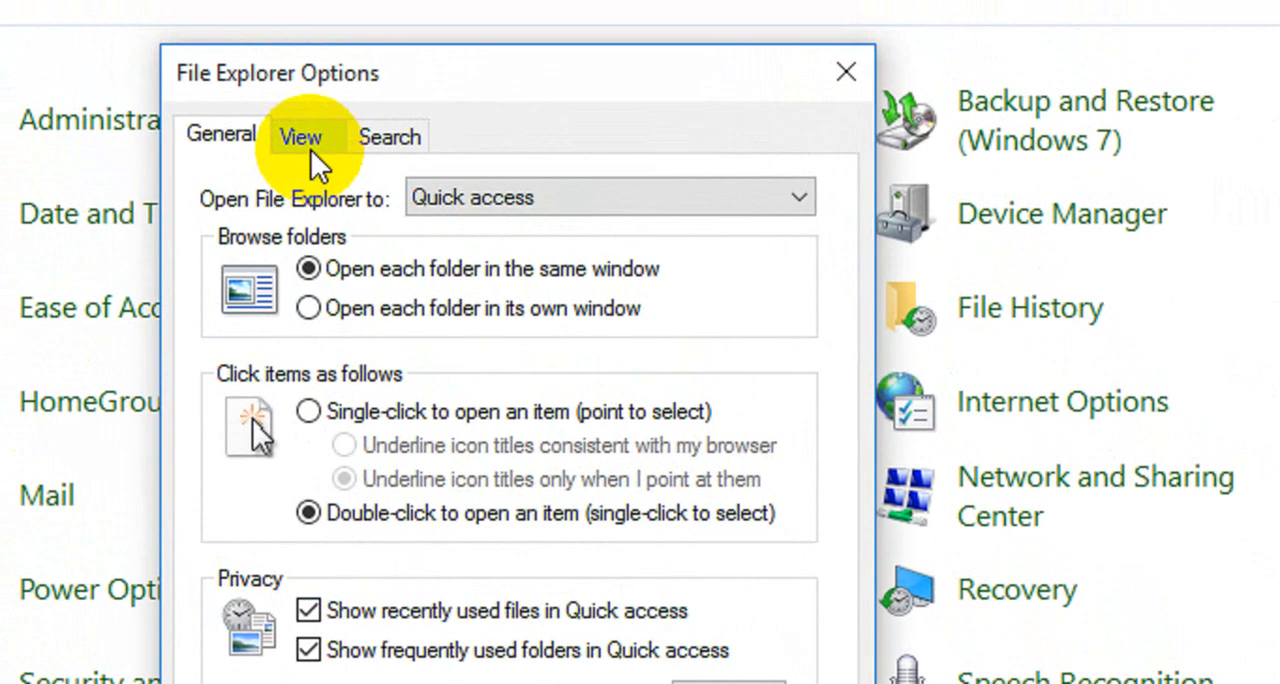
{"action": "left_click", "coordinate": [311, 150]}
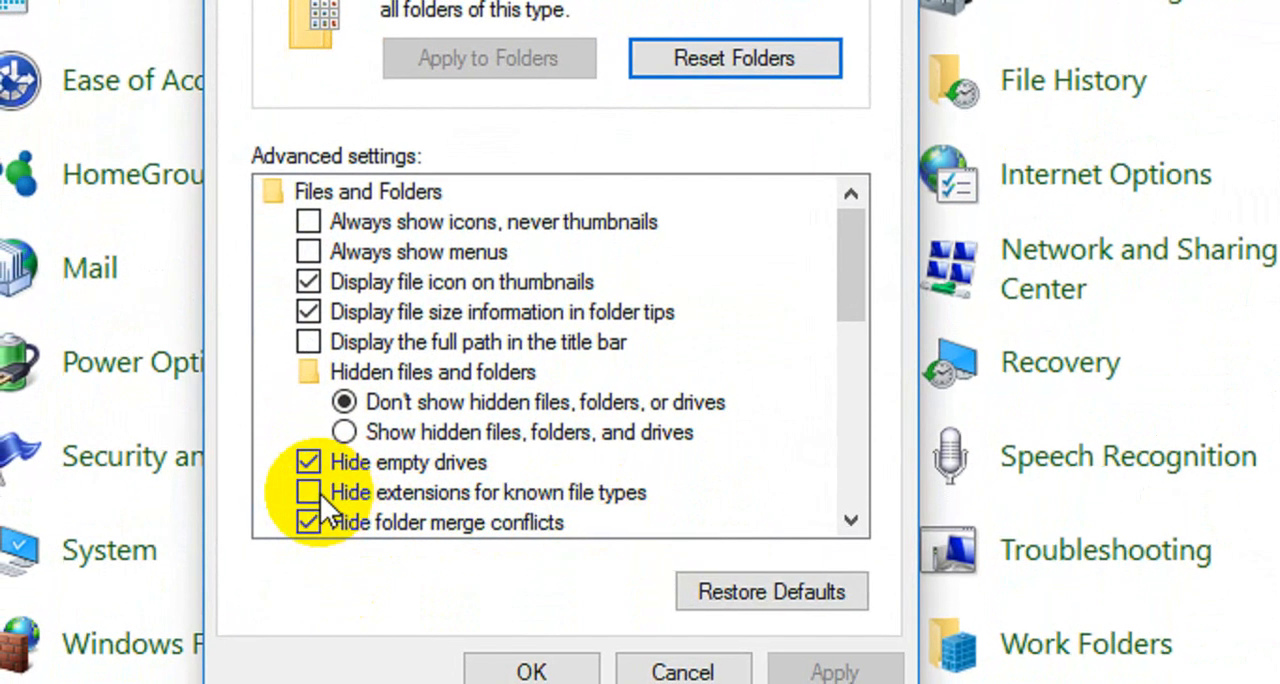
{"action": "left_click", "coordinate": [320, 493]}
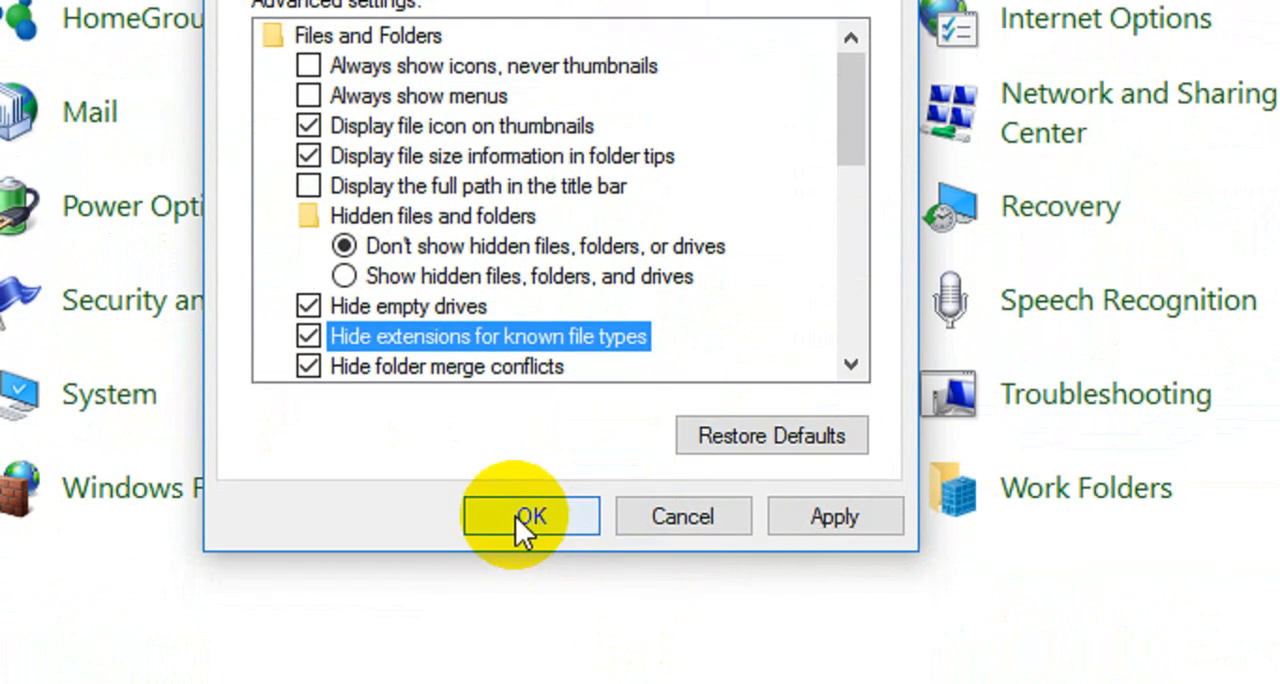
{"action": "left_click", "coordinate": [800, 660]}
{"action": "left_click", "coordinate": [571, 498]}
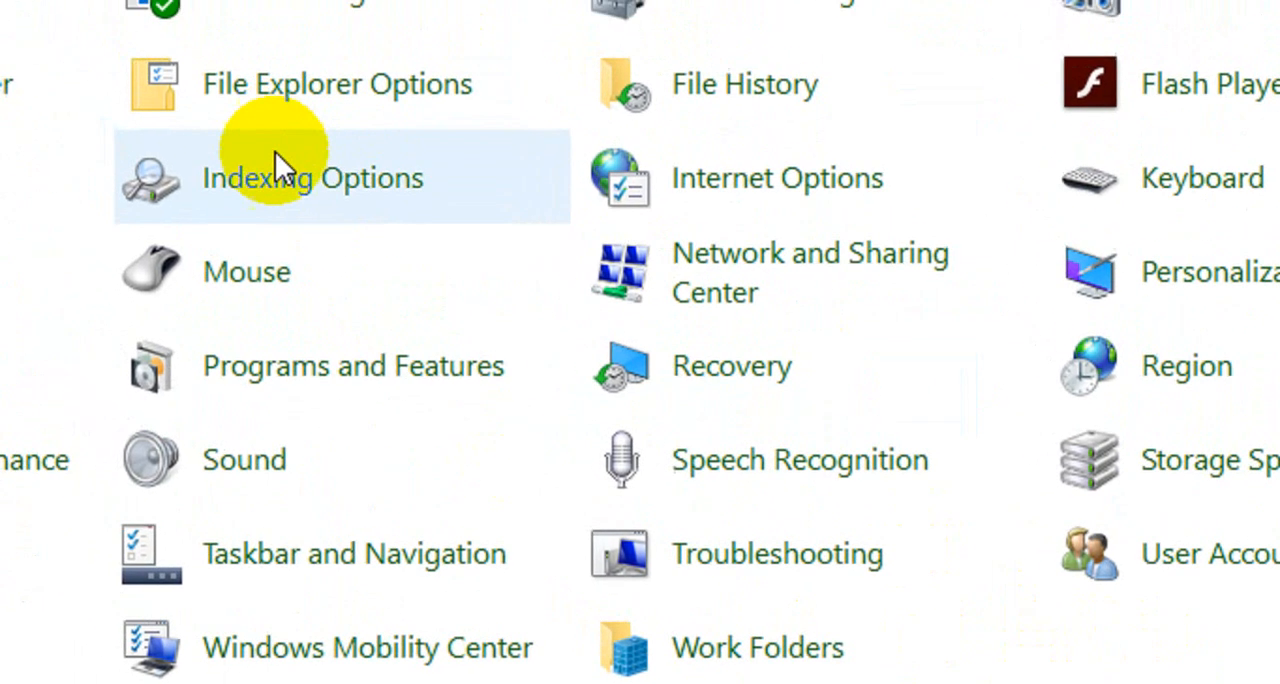
Disable Hide extensions for known file types in the File Explorer Options and apply the change.
{"action": "left_click", "coordinate": [333, 100]}
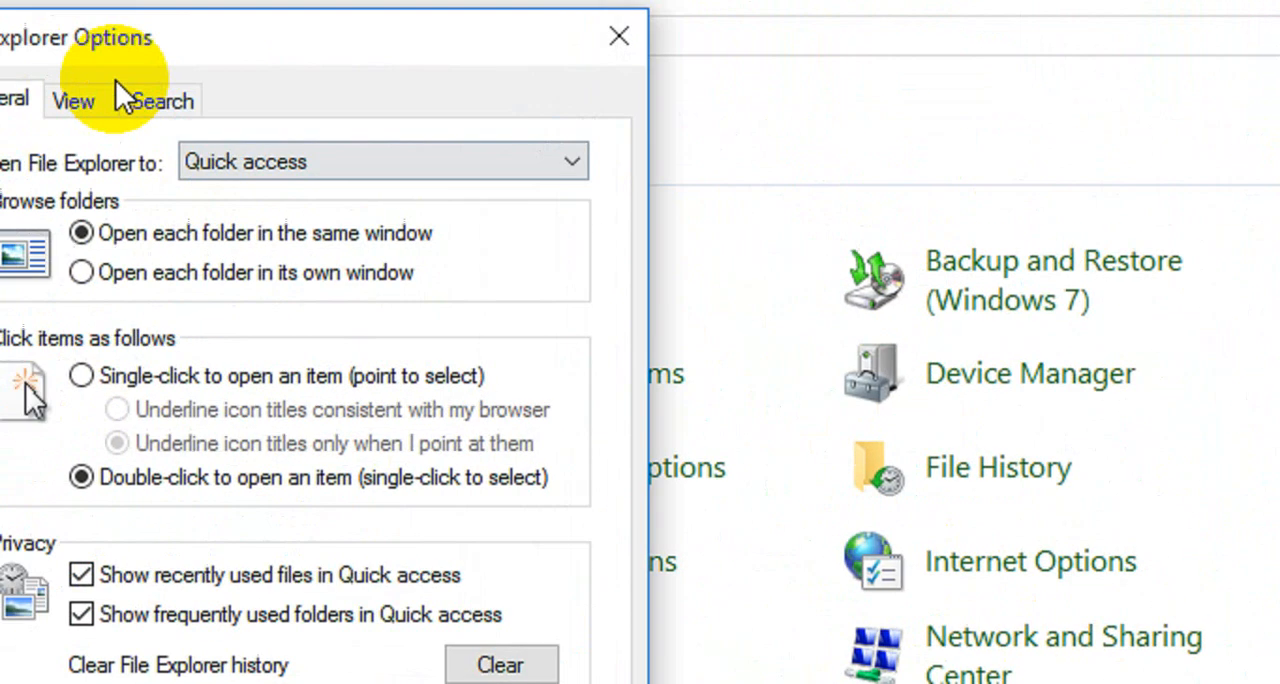
{"action": "left_click", "coordinate": [71, 97]}
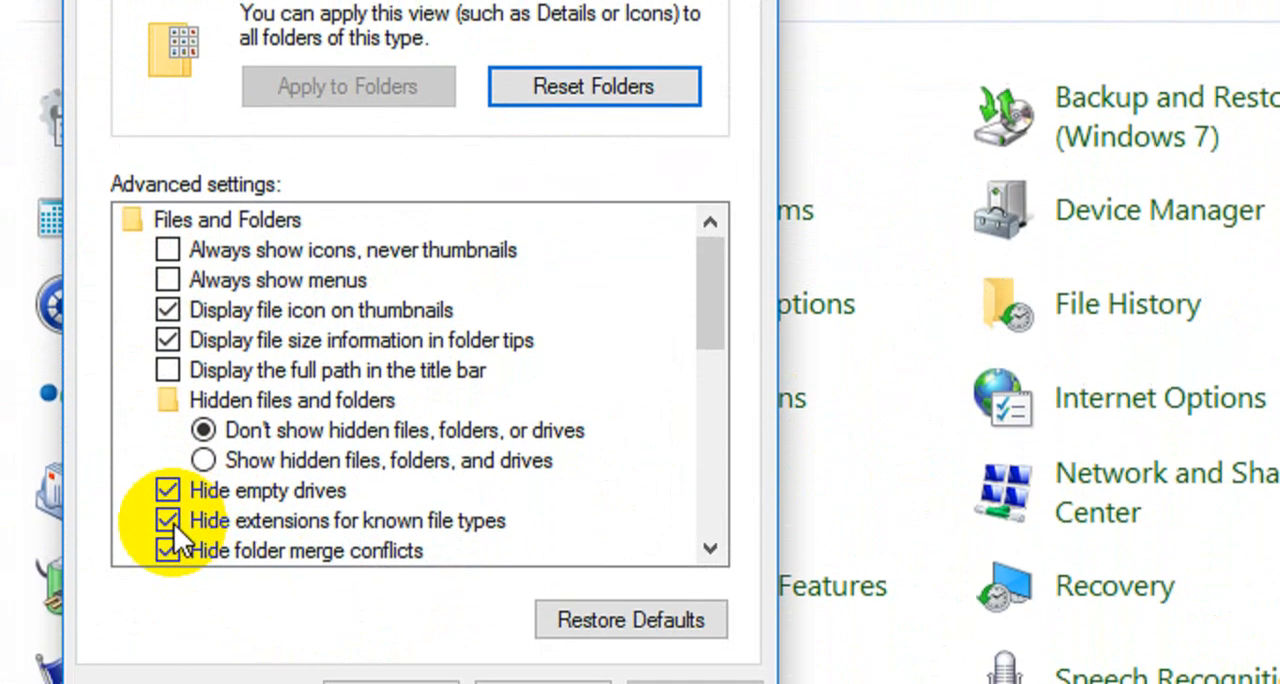
{"action": "left_click", "coordinate": [167, 567]}
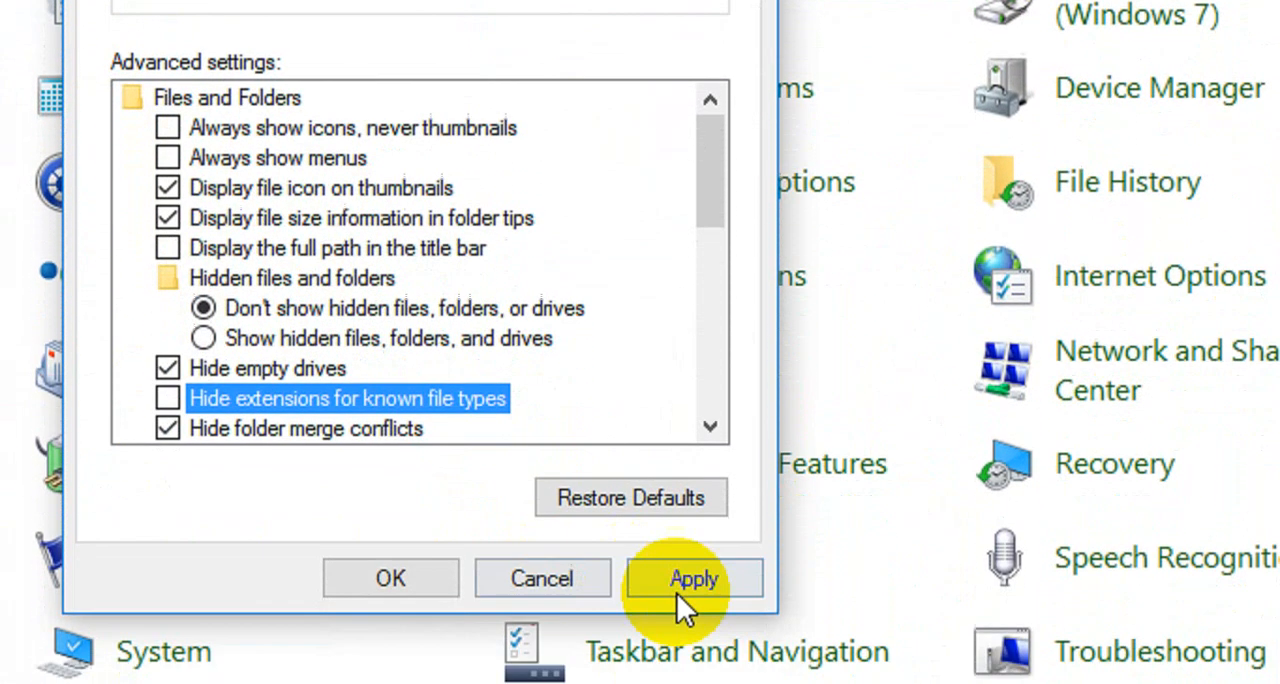
{"action": "left_click", "coordinate": [677, 593]}
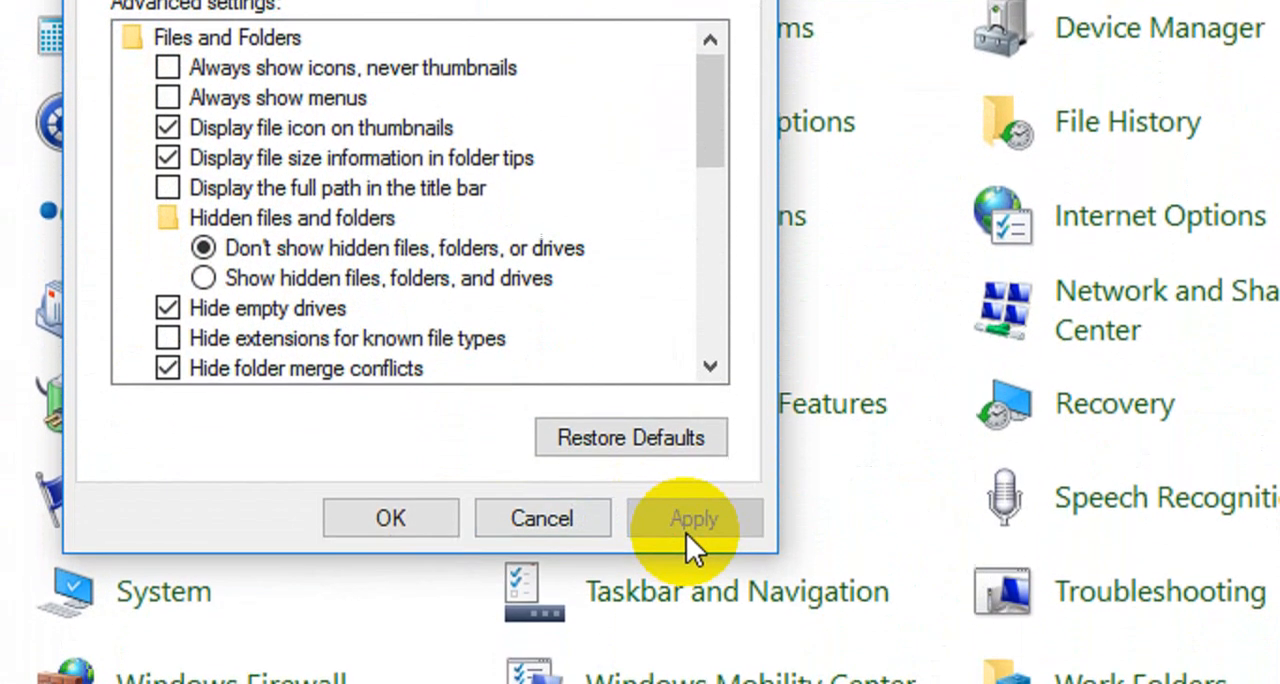
{"action": "left_click", "coordinate": [434, 579]}
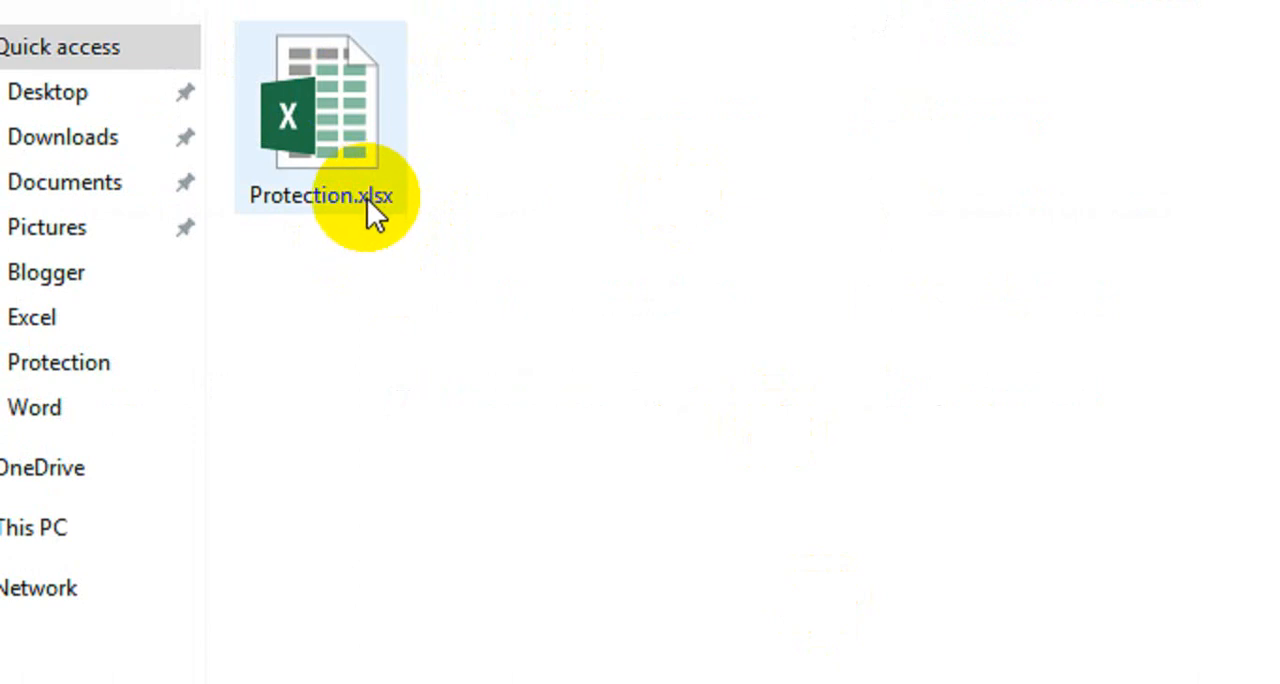
Rename the Protection.xlsx workbook as Protection.zip and accept the file extension change.
{"action": "left_click", "coordinate": [426, 280]}
{"action": "left_click", "coordinate": [340, 141]}
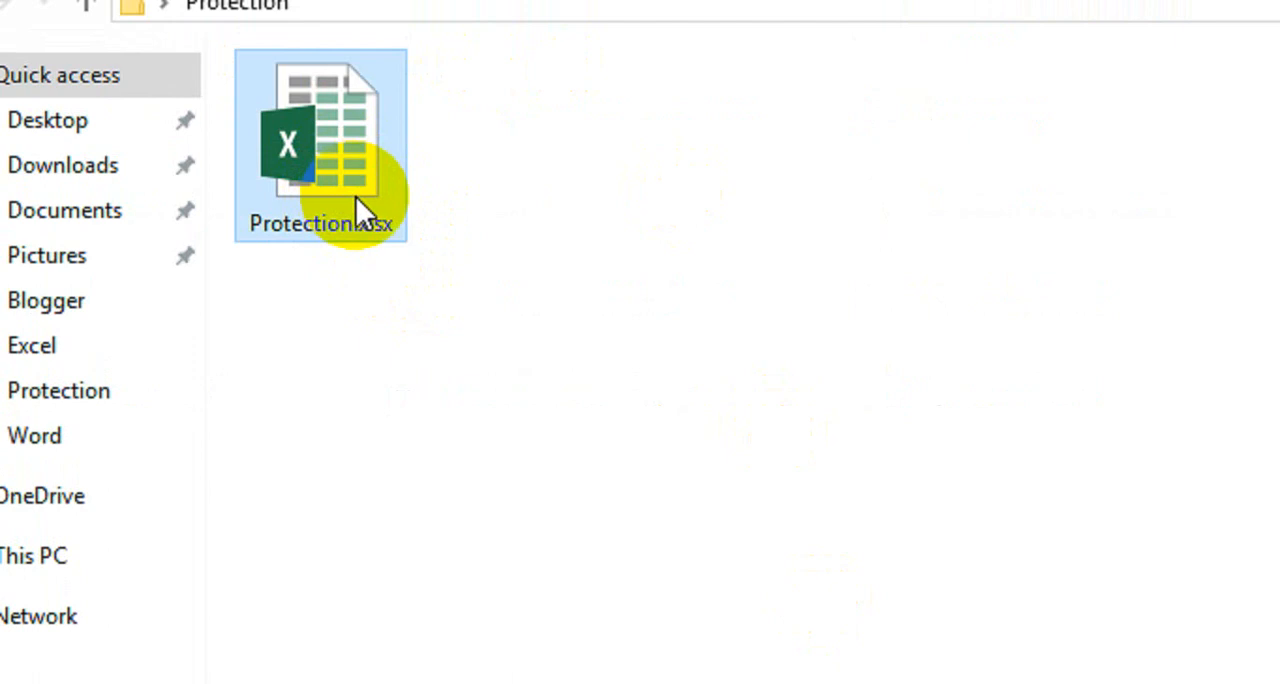
{"action": "key", "text": "F2"}
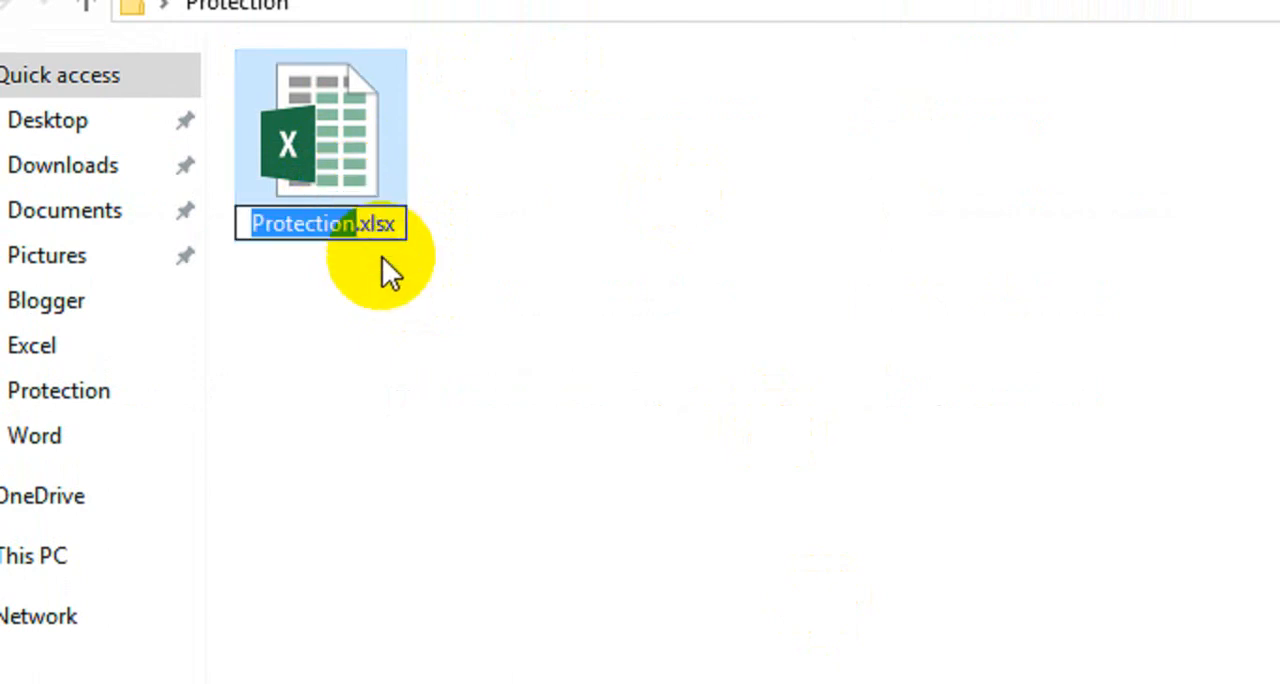
{"action": "left_click_drag", "start_coordinate": [394, 224], "coordinate": [366, 228]}
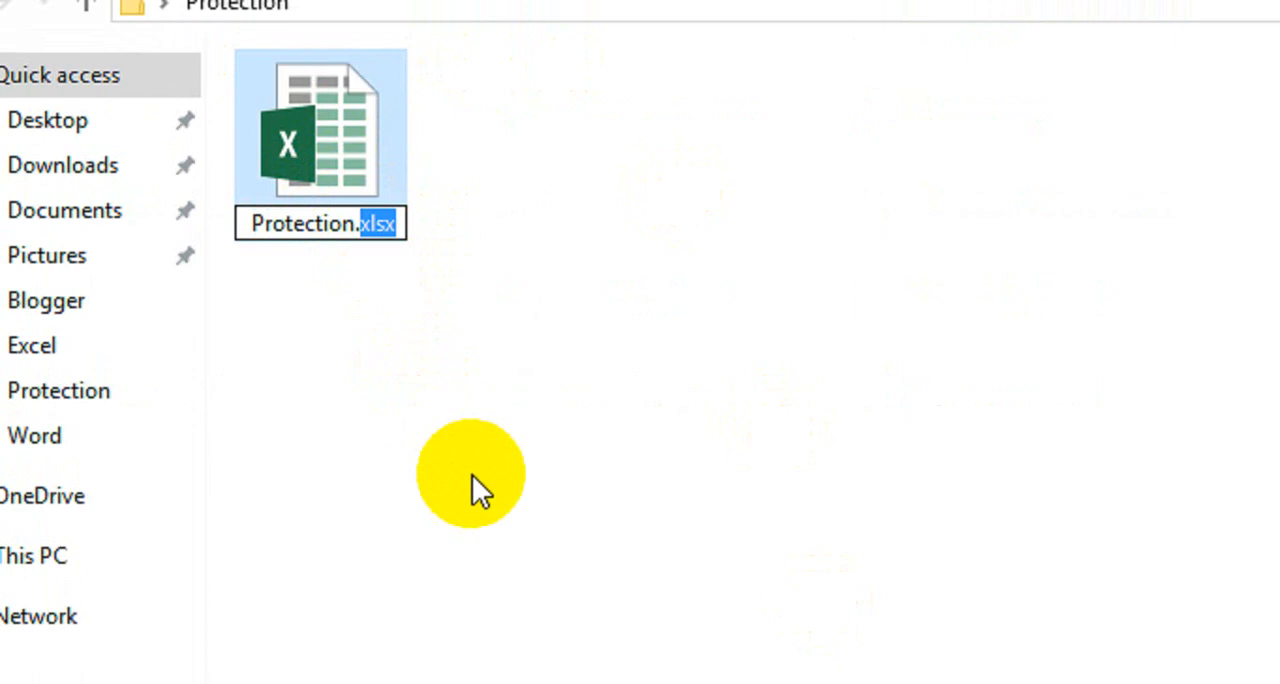
{"action": "type", "text": "zip"}
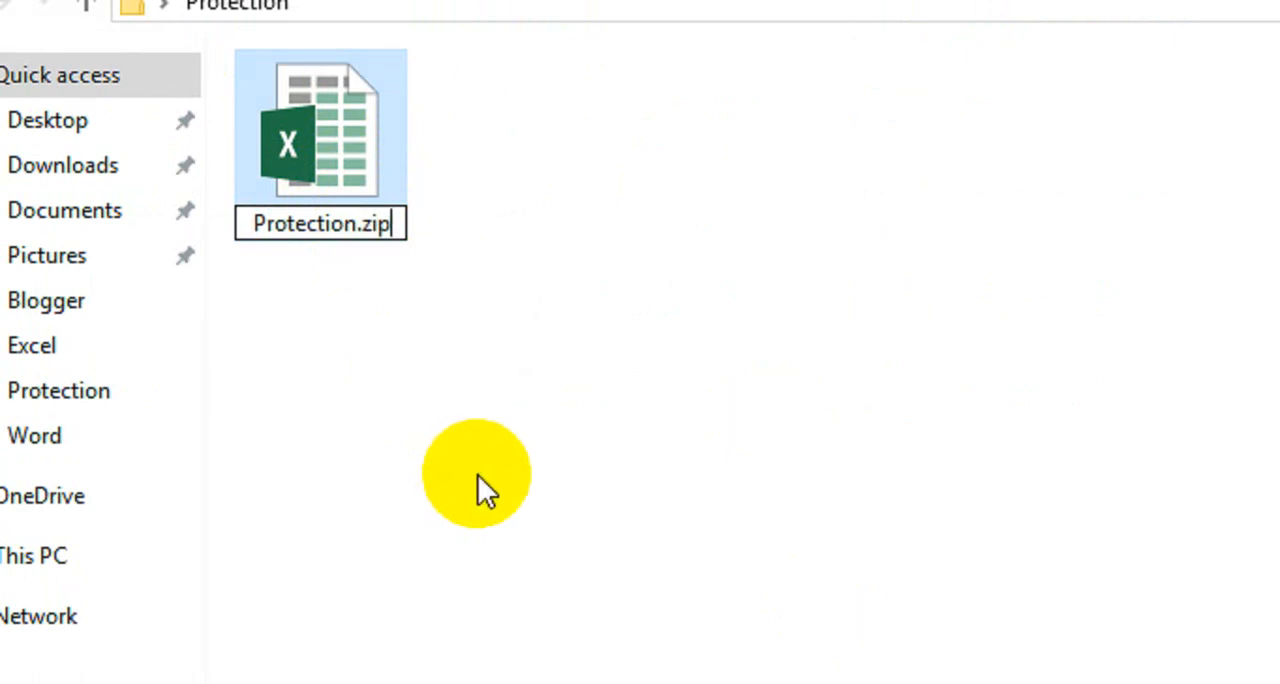
{"action": "left_click", "coordinate": [478, 477]}
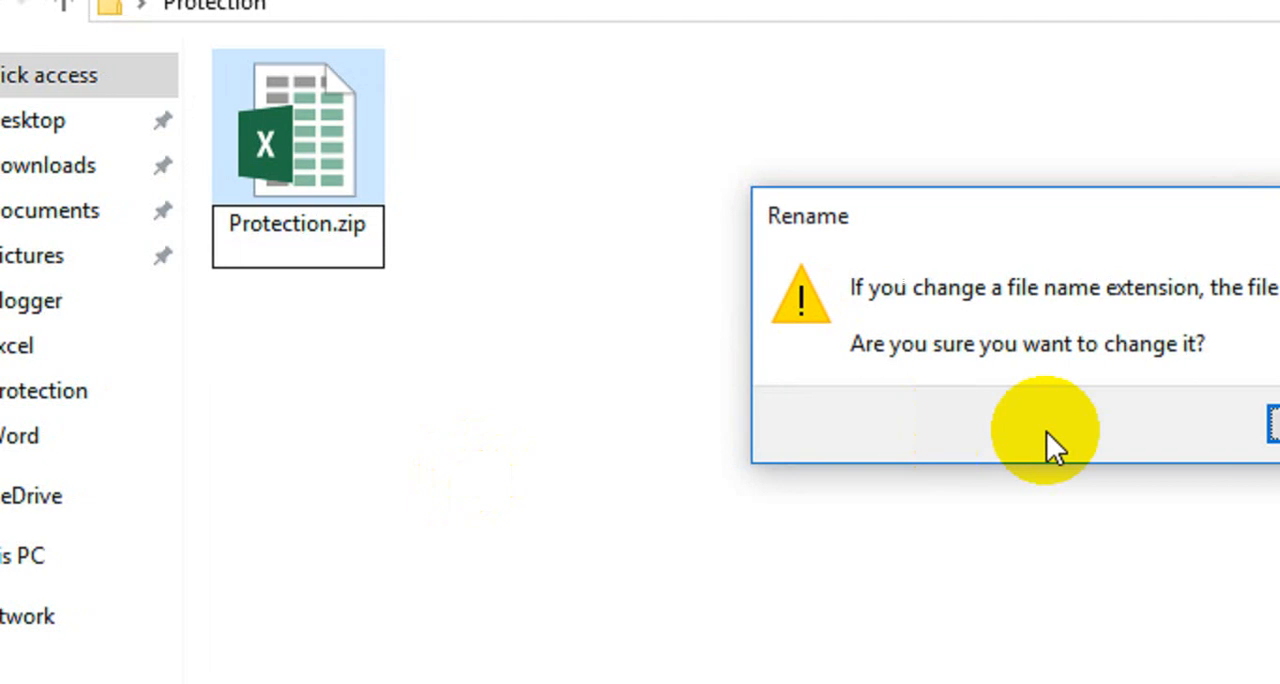
{"action": "left_click", "coordinate": [1275, 427]}
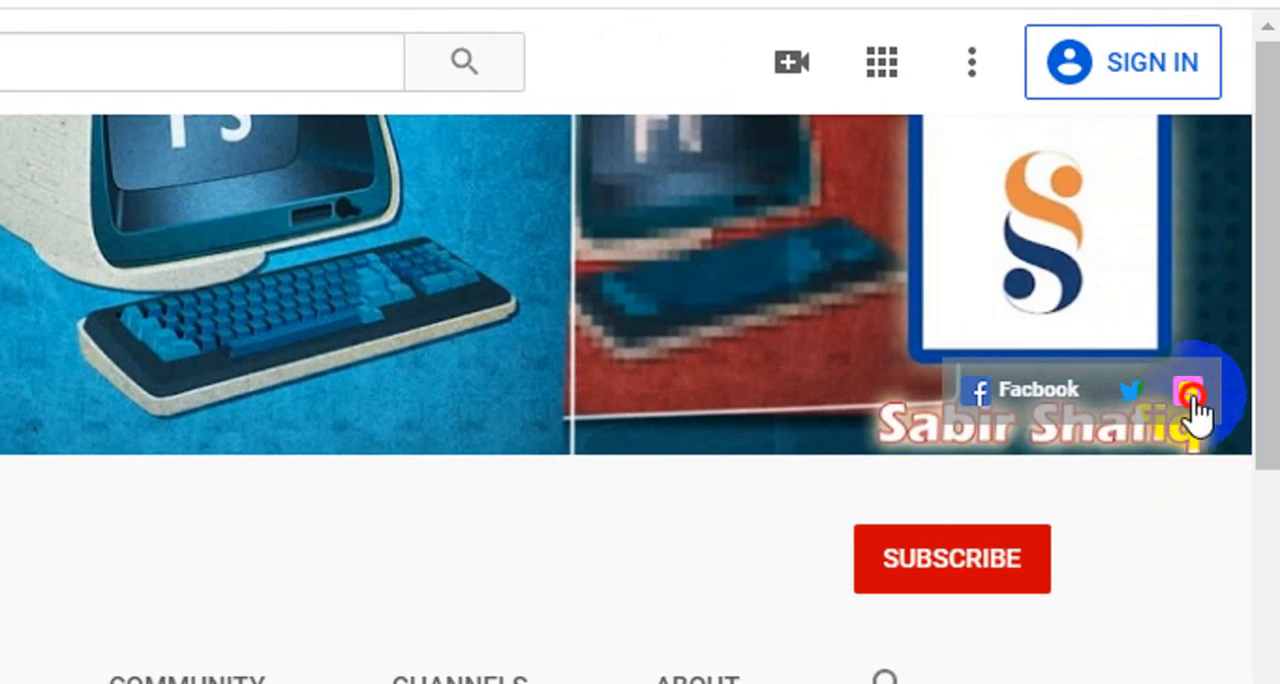
Switch to the browser, open the Microsoft Excel Create blog from the YouTube channel, and go to its Software Download page.
{"action": "left_click", "coordinate": [1192, 395]}
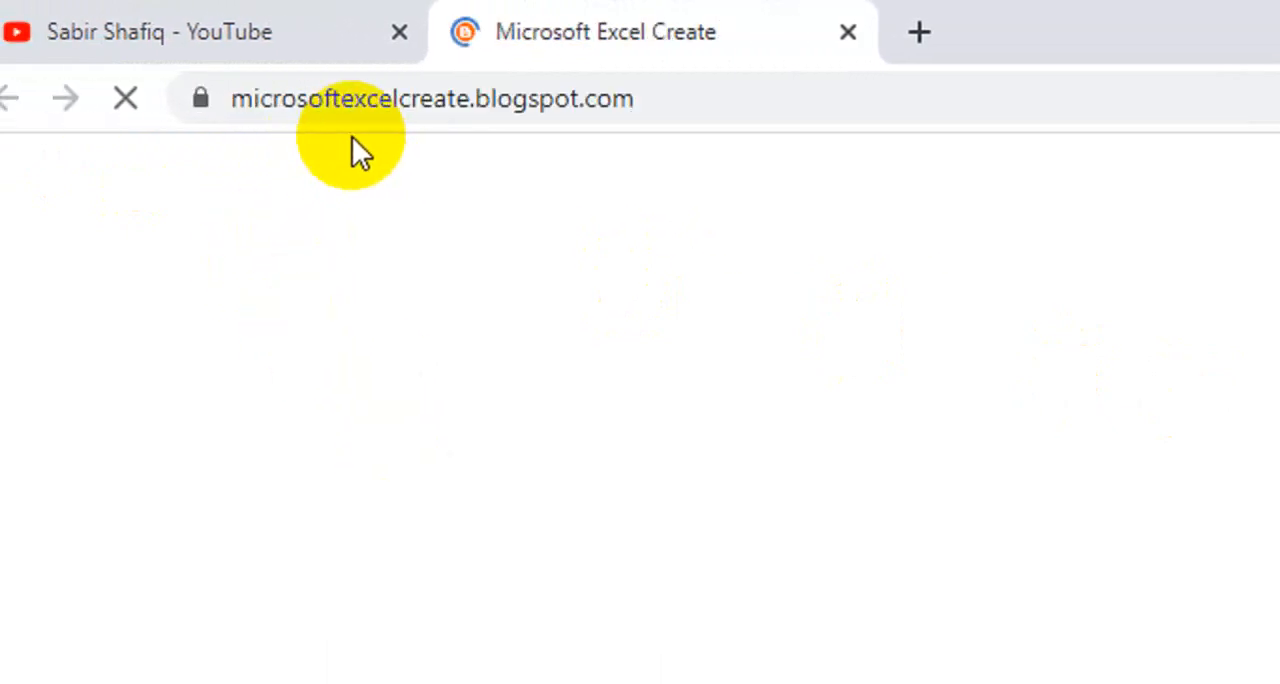
{"action": "left_click", "coordinate": [607, 400]}
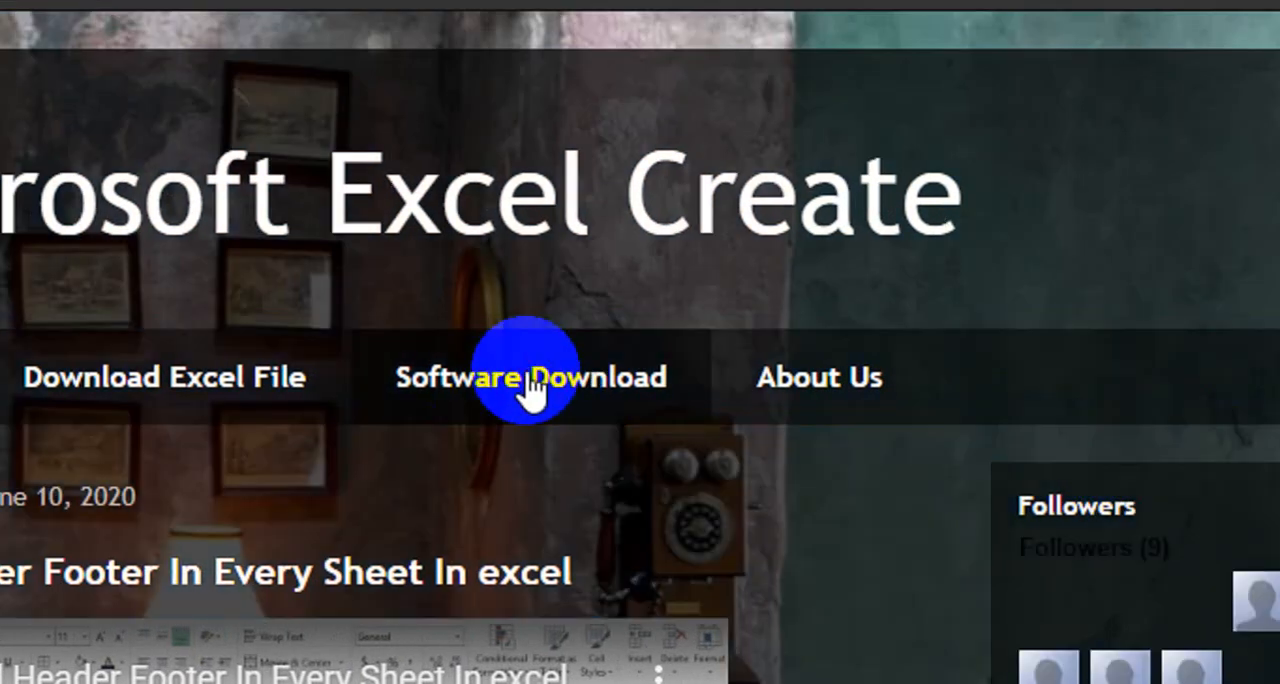
{"action": "left_click", "coordinate": [530, 385]}
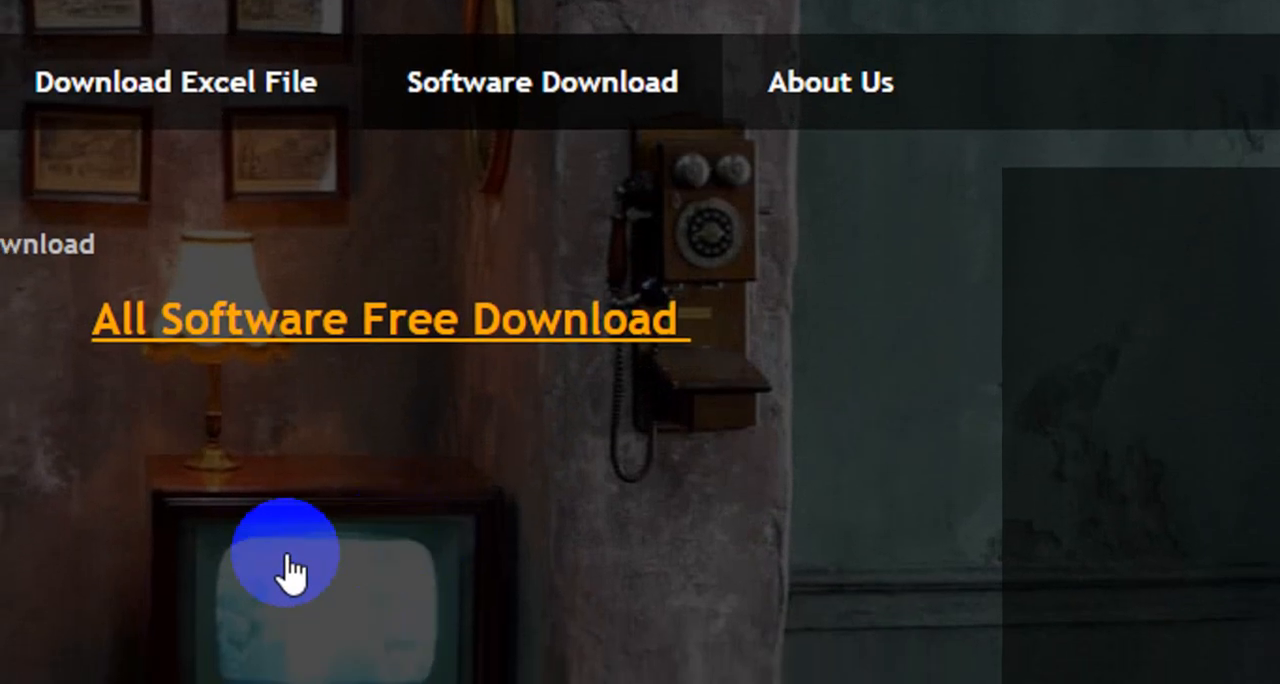
Look through the blog's software downloads and locate the Win Rar 550 32 Bit download.
{"action": "scroll", "coordinate": [322, 530], "scroll_direction": "down", "scroll_amount": 10}
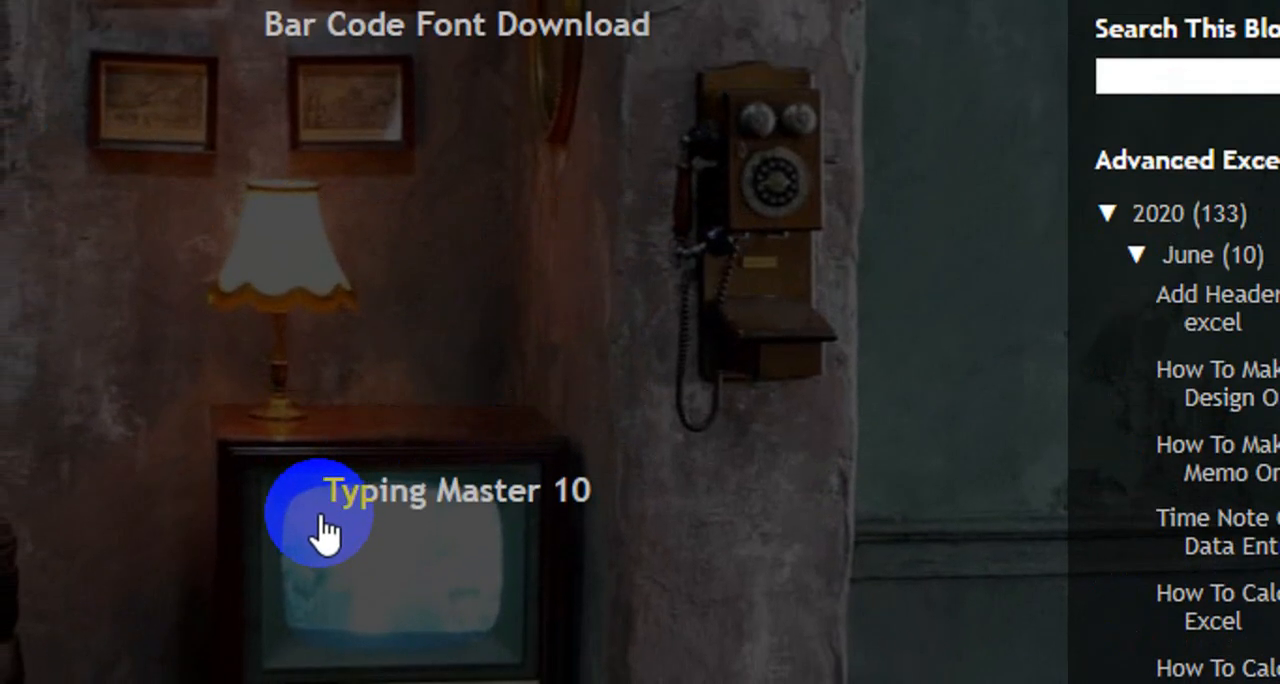
{"action": "scroll", "coordinate": [322, 530], "scroll_direction": "down", "scroll_amount": 8}
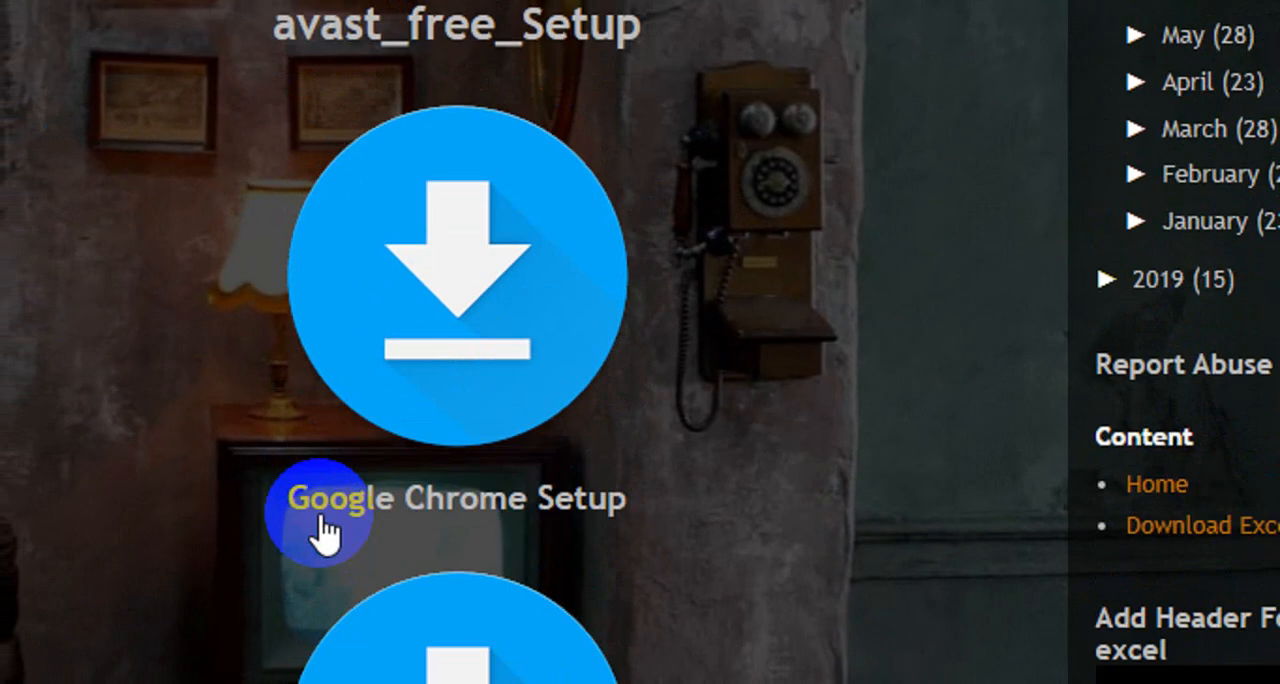
{"action": "scroll", "coordinate": [340, 515], "scroll_direction": "down", "scroll_amount": 4}
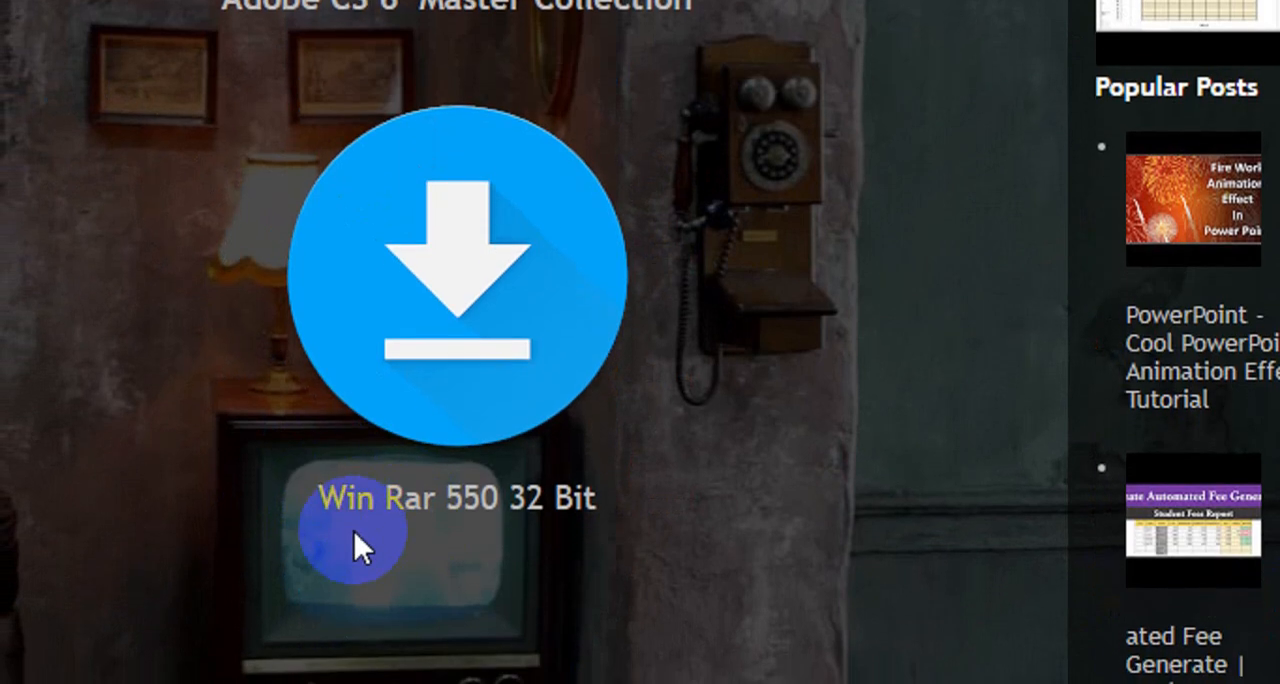
{"action": "left_click", "coordinate": [520, 345]}
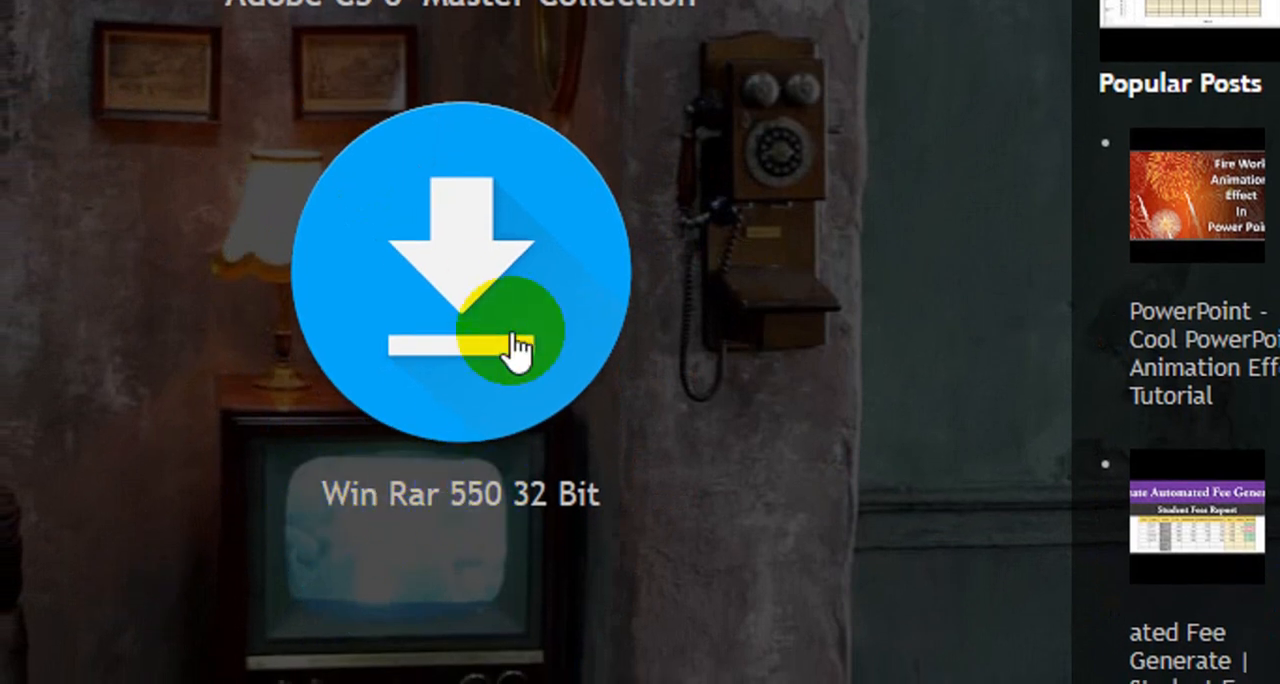
{"action": "scroll", "coordinate": [520, 345], "scroll_direction": "up", "scroll_amount": 1}
{"action": "scroll", "coordinate": [600, 457], "scroll_direction": "down", "scroll_amount": 2}
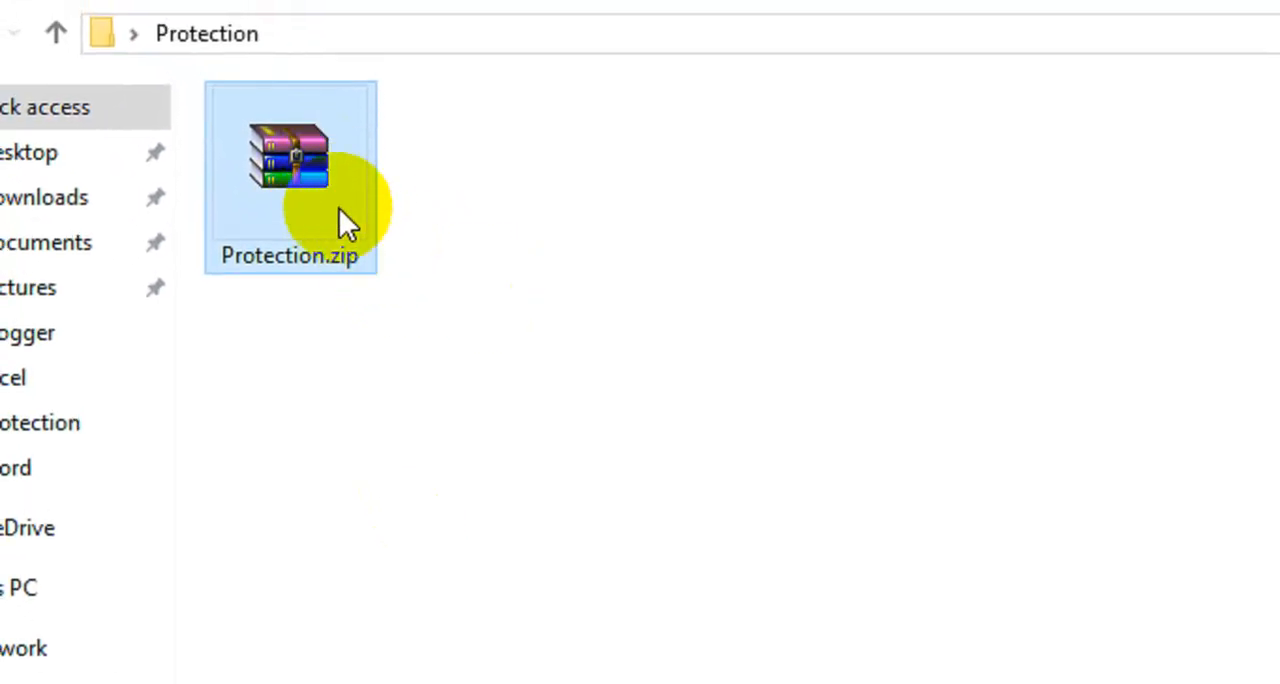
Open Protection.zip in WinRAR, go to its xl\worksheets folder, and place the archive window beside the zip file in File Explorer.
{"action": "double_click", "coordinate": [330, 199]}
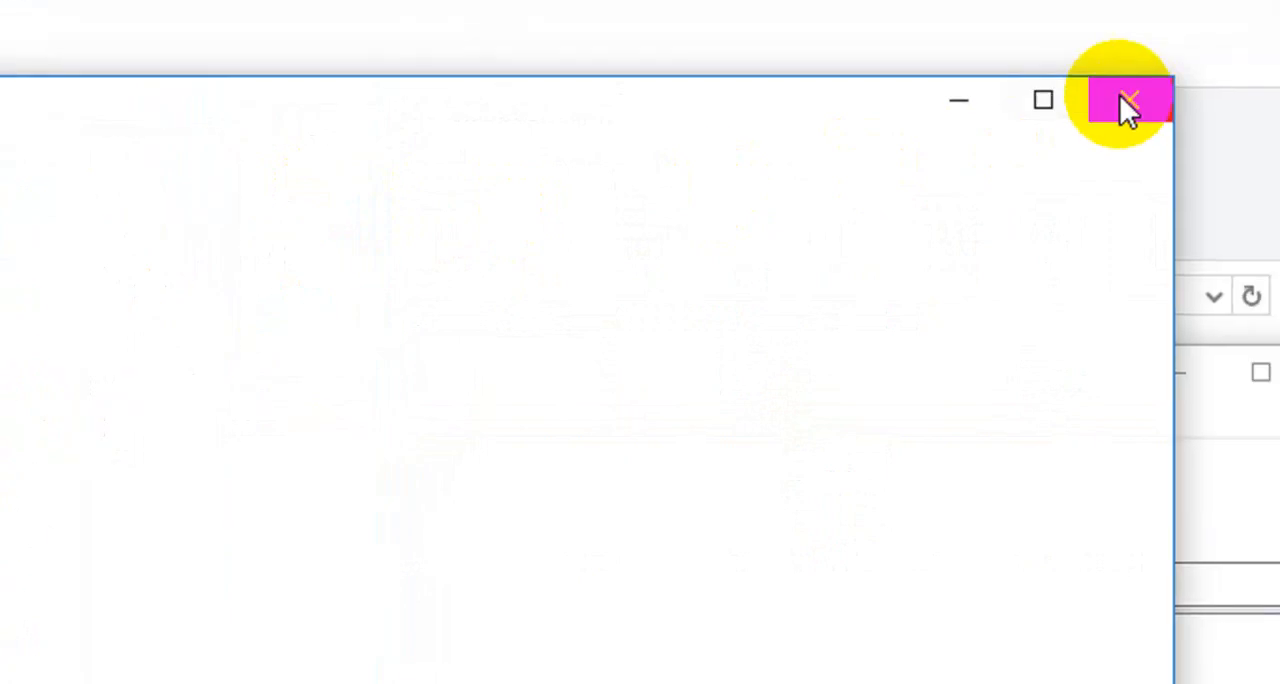
{"action": "left_click", "coordinate": [1125, 104]}
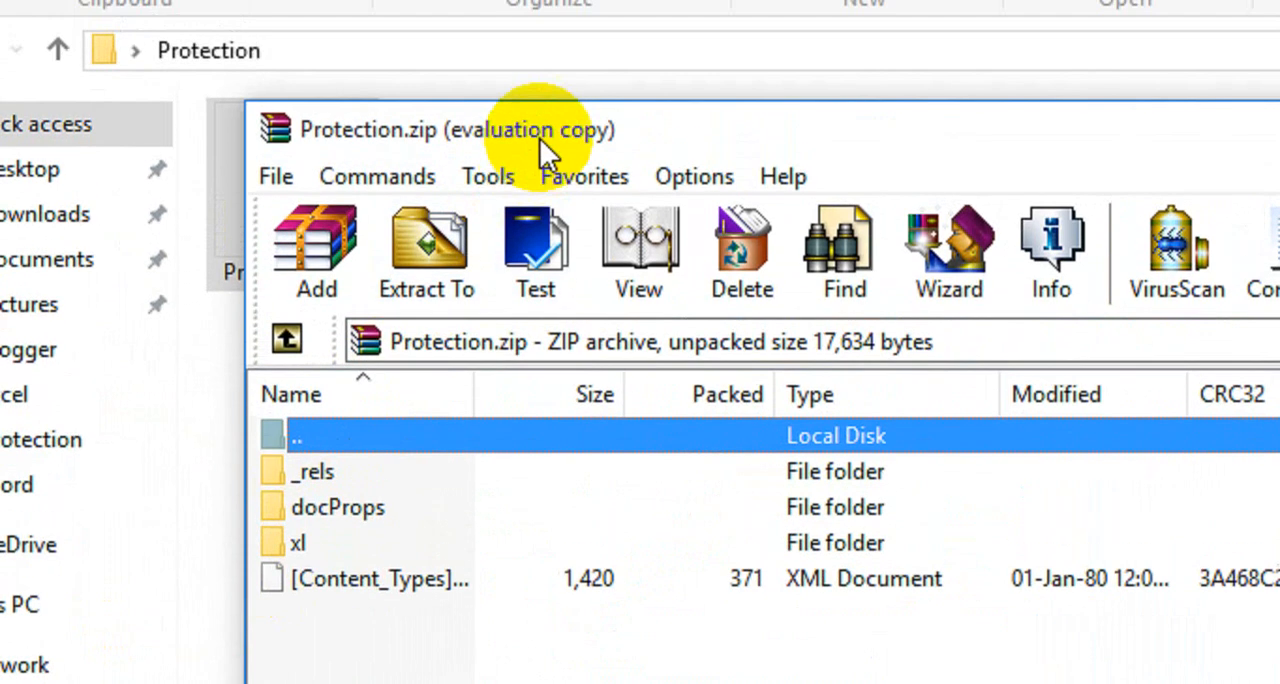
{"action": "left_click_drag", "start_coordinate": [540, 73], "coordinate": [893, 10]}
{"action": "double_click", "coordinate": [670, 563]}
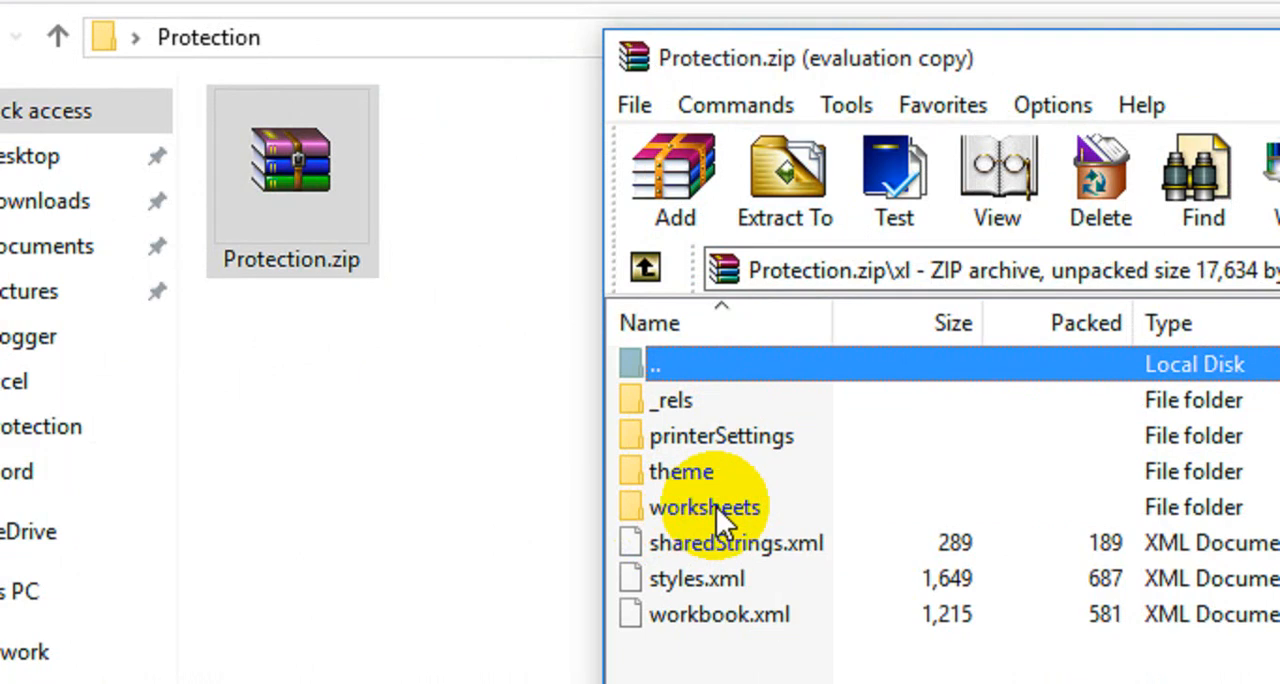
{"action": "double_click", "coordinate": [716, 507]}
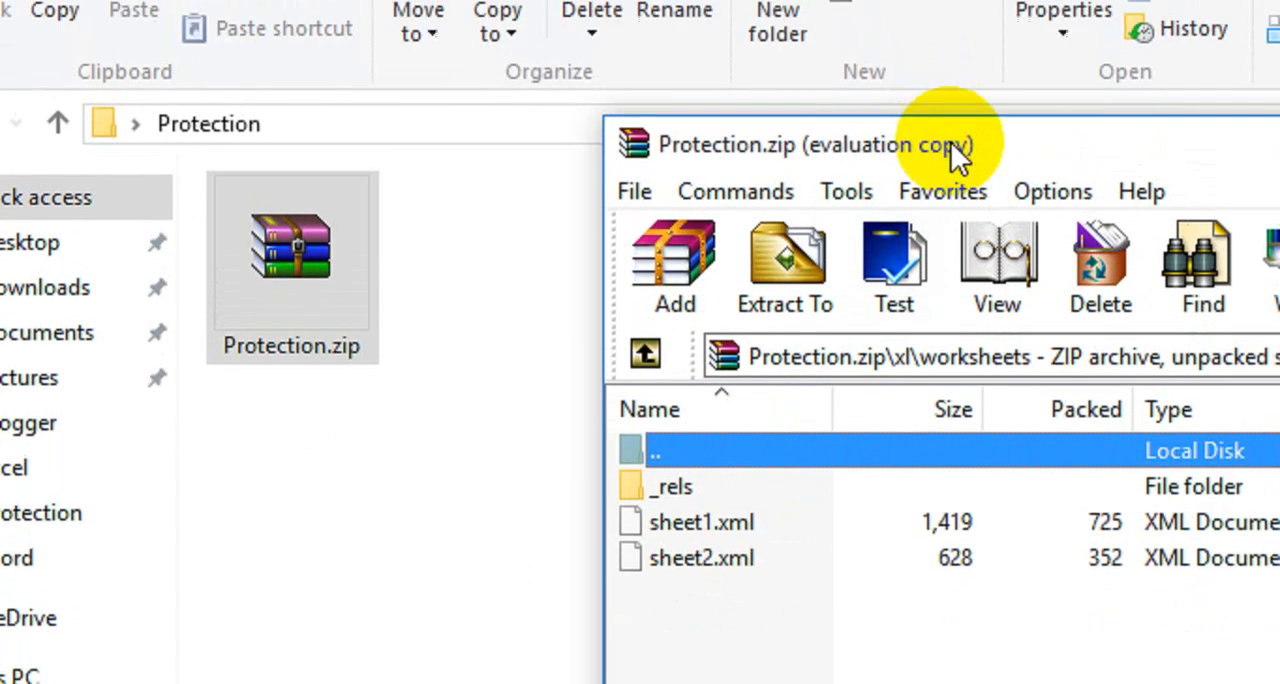
{"action": "left_click_drag", "start_coordinate": [956, 148], "coordinate": [1035, 126]}
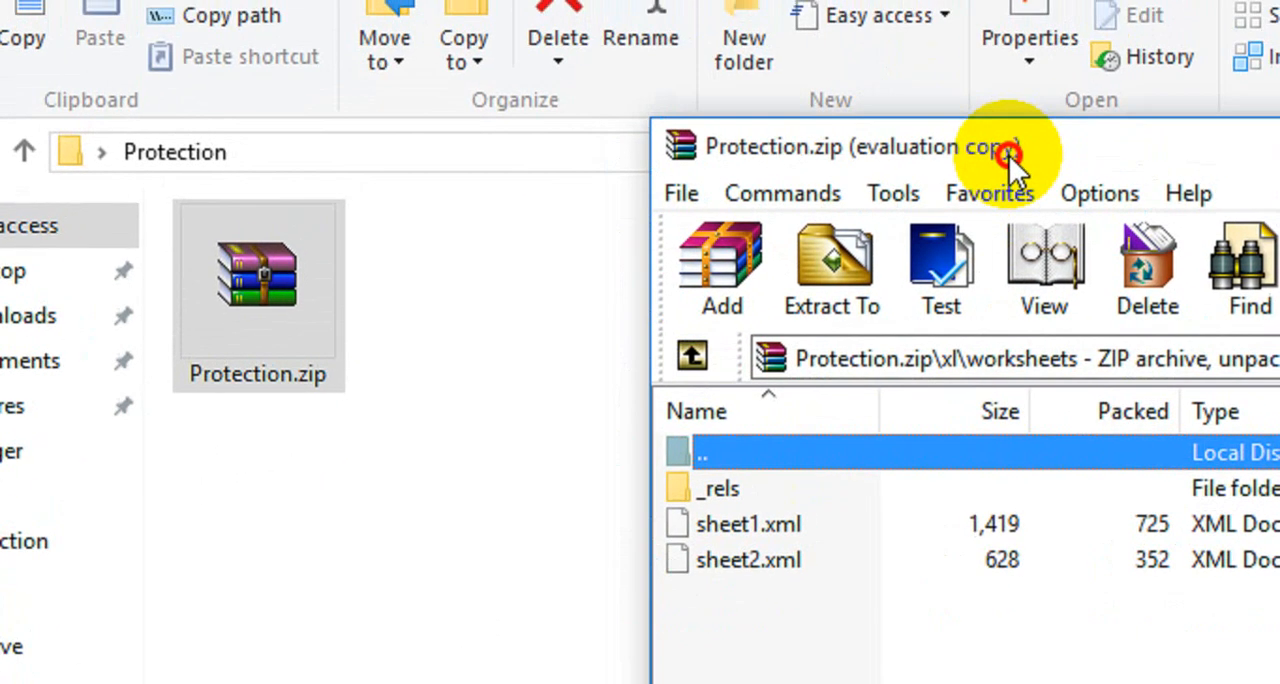
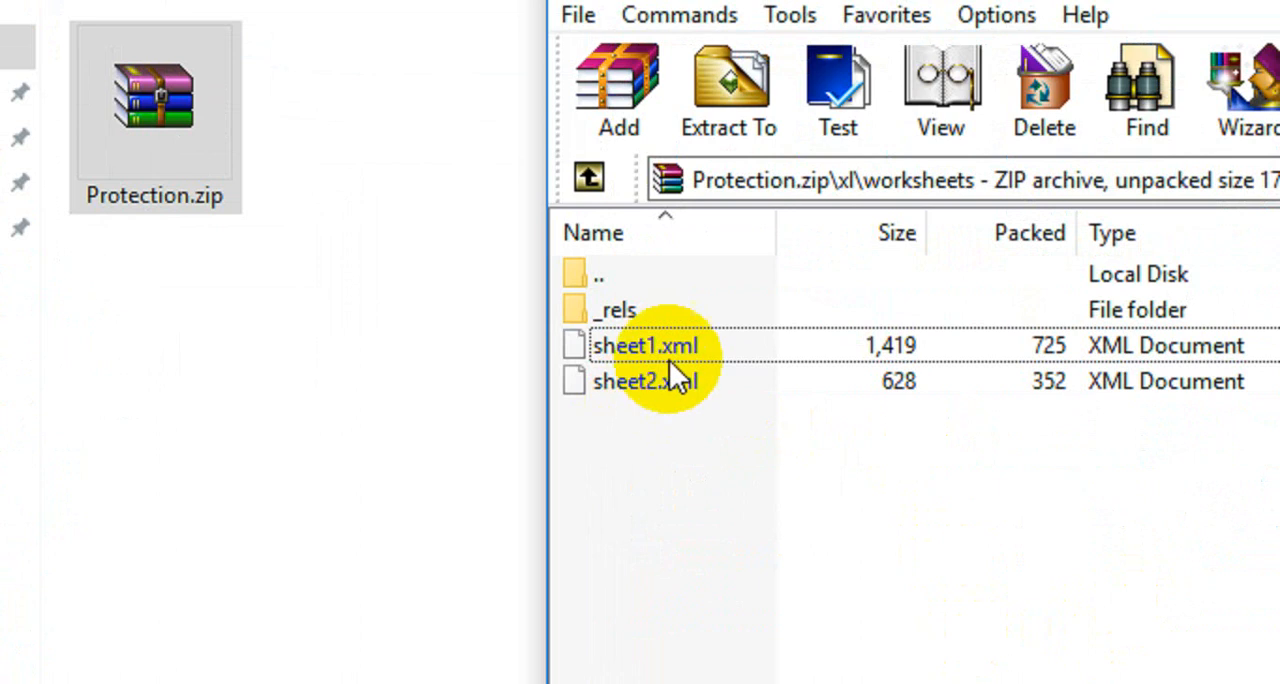
Select the sheet1.xml file in the xl\worksheets folder of the Protection.zip archive.
{"action": "left_click", "coordinate": [646, 350]}
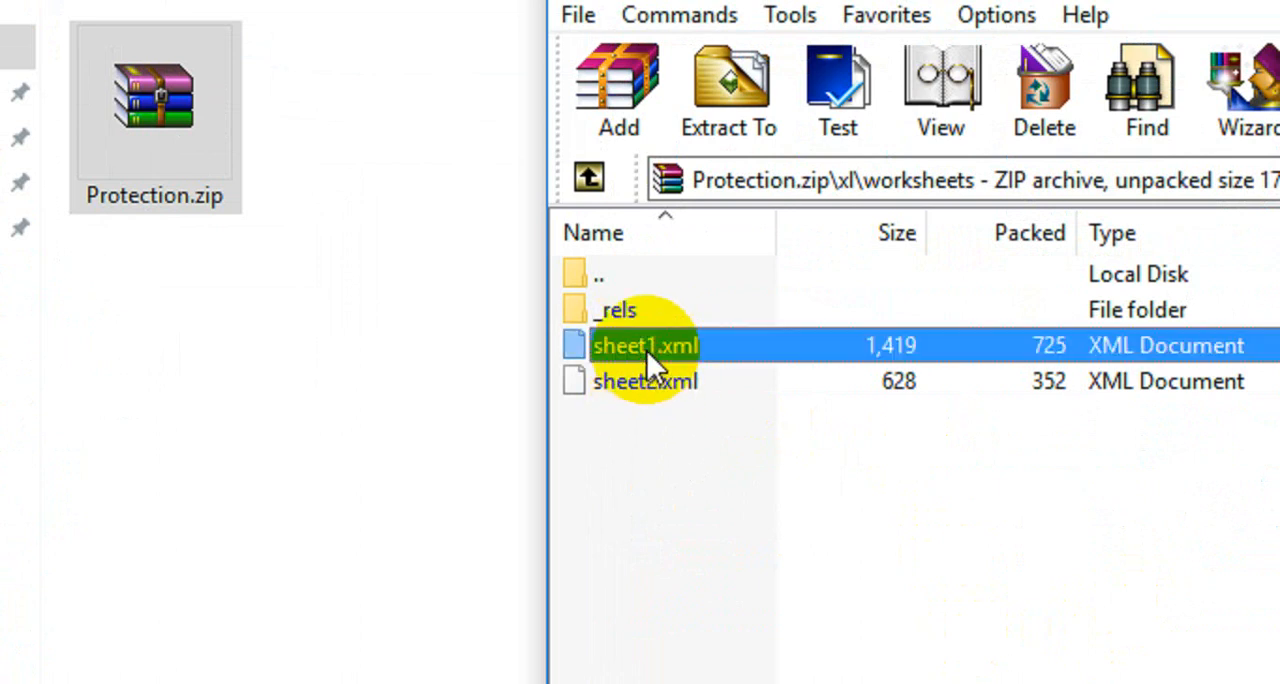
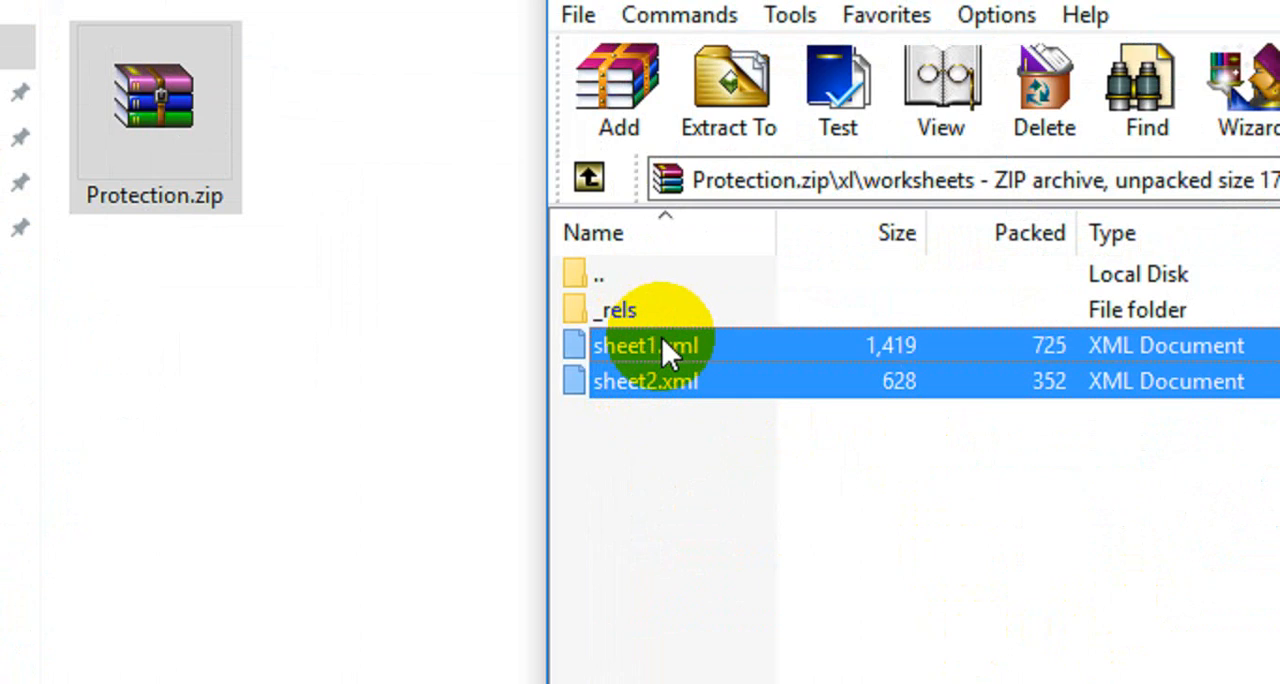
Extract sheet1.xml and sheet2.xml from the archive into the Protection folder, and open the extracted sheet1.xml in Notepad.
{"action": "left_click_drag", "start_coordinate": [643, 349], "coordinate": [391, 312]}
{"action": "left_click", "coordinate": [391, 320]}
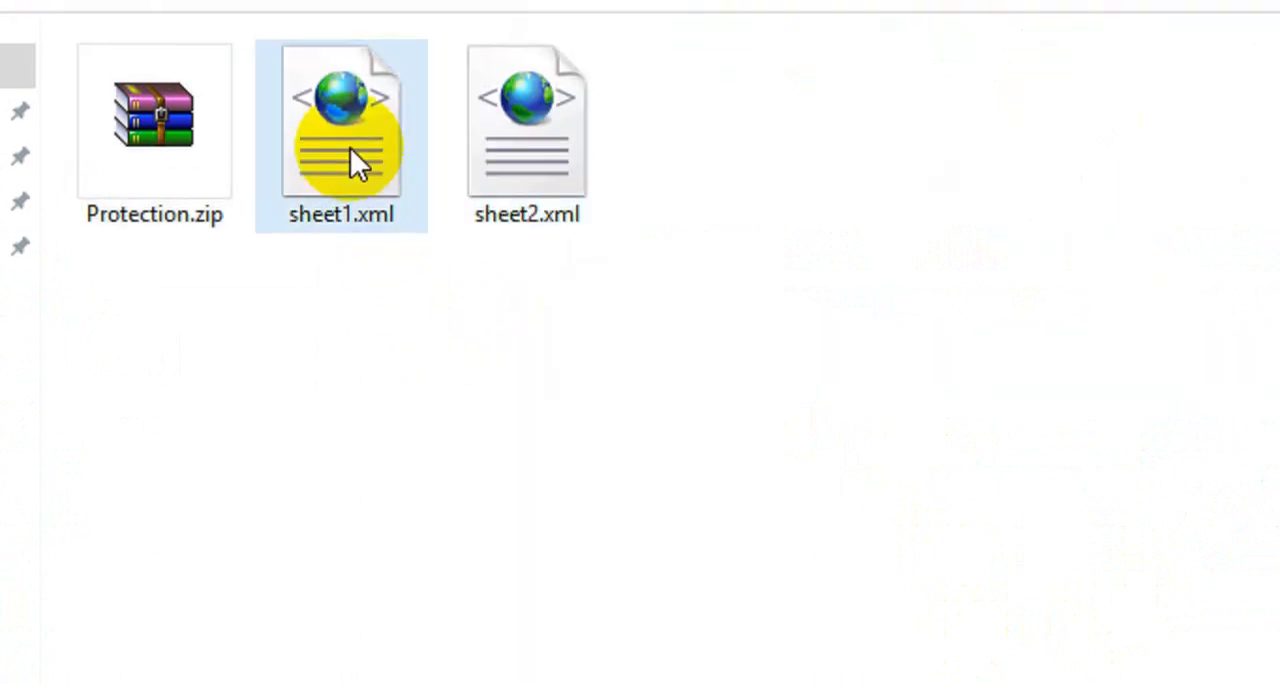
{"action": "right_click", "coordinate": [350, 125]}
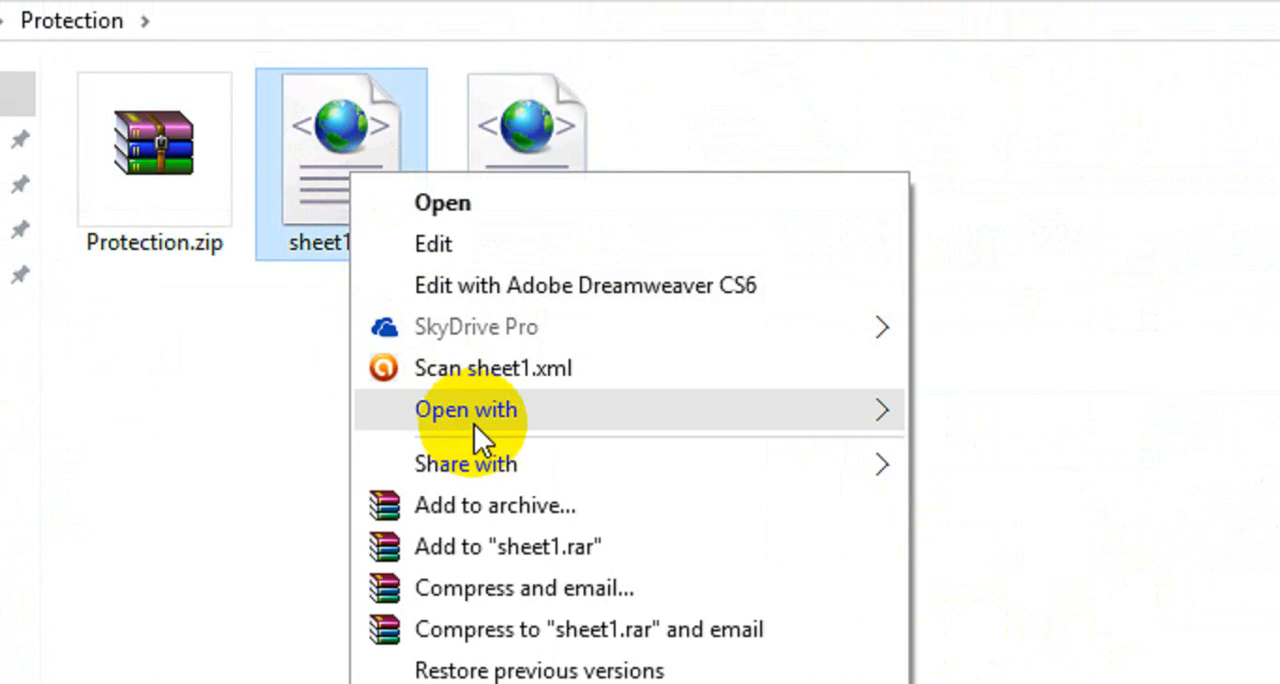
{"action": "mouse_move", "coordinate": [588, 423]}
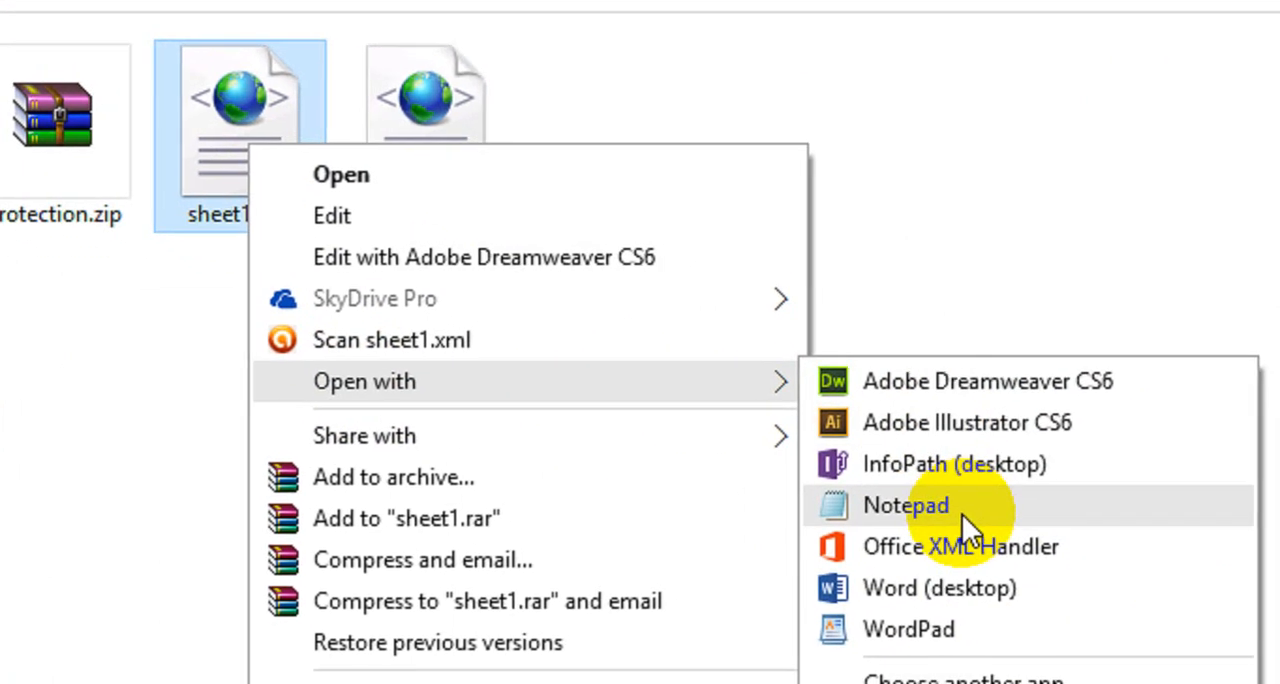
{"action": "left_click", "coordinate": [979, 526]}
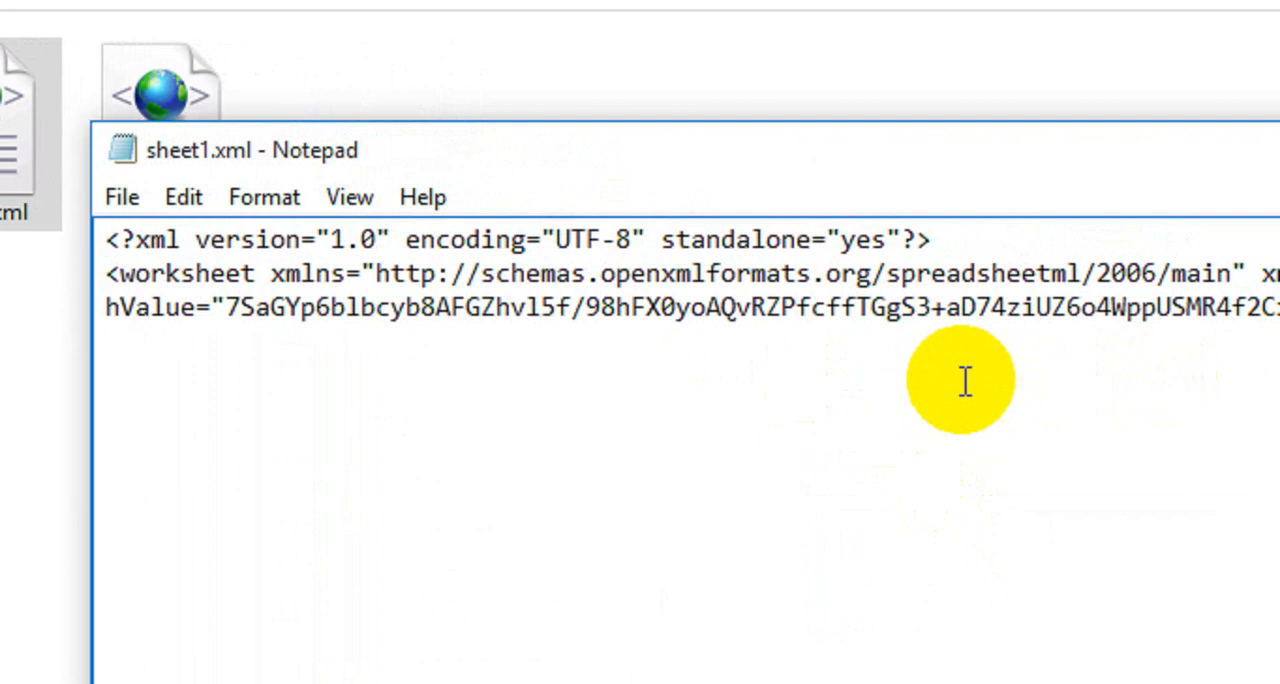
Start a downward text search in sheet1.xml for a term beginning with "p".
{"action": "key", "text": "ctrl+f"}
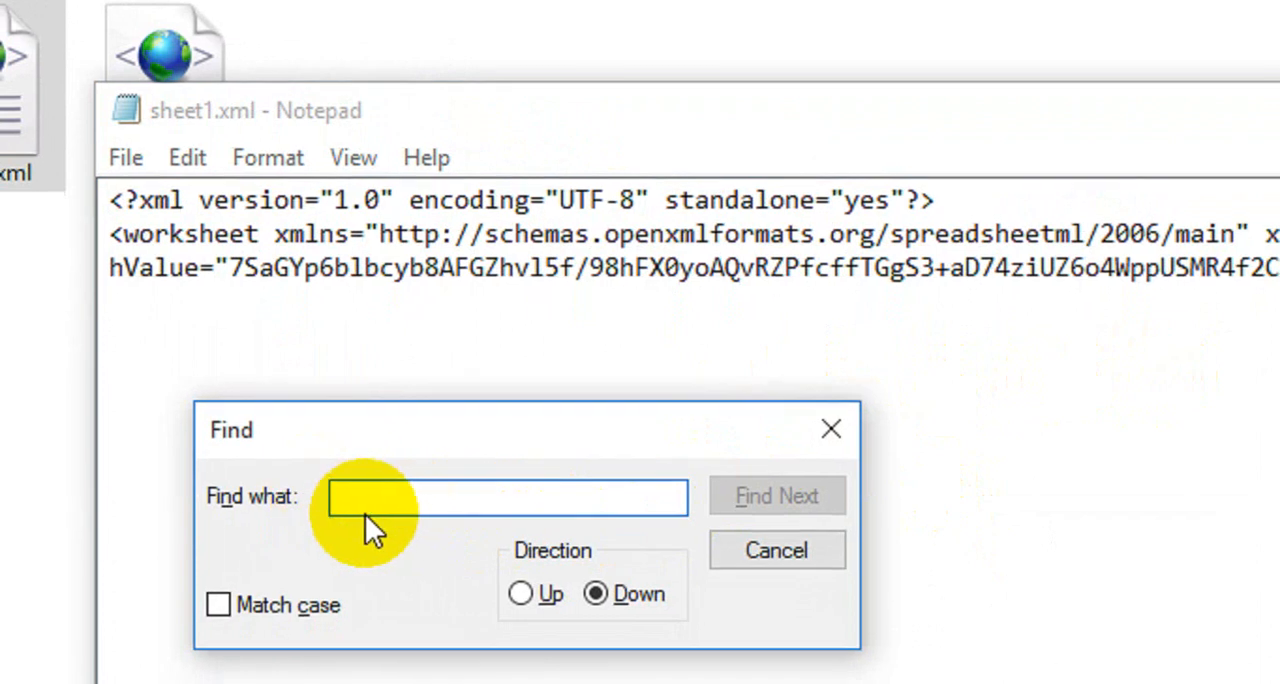
{"action": "type", "text": "protect"}
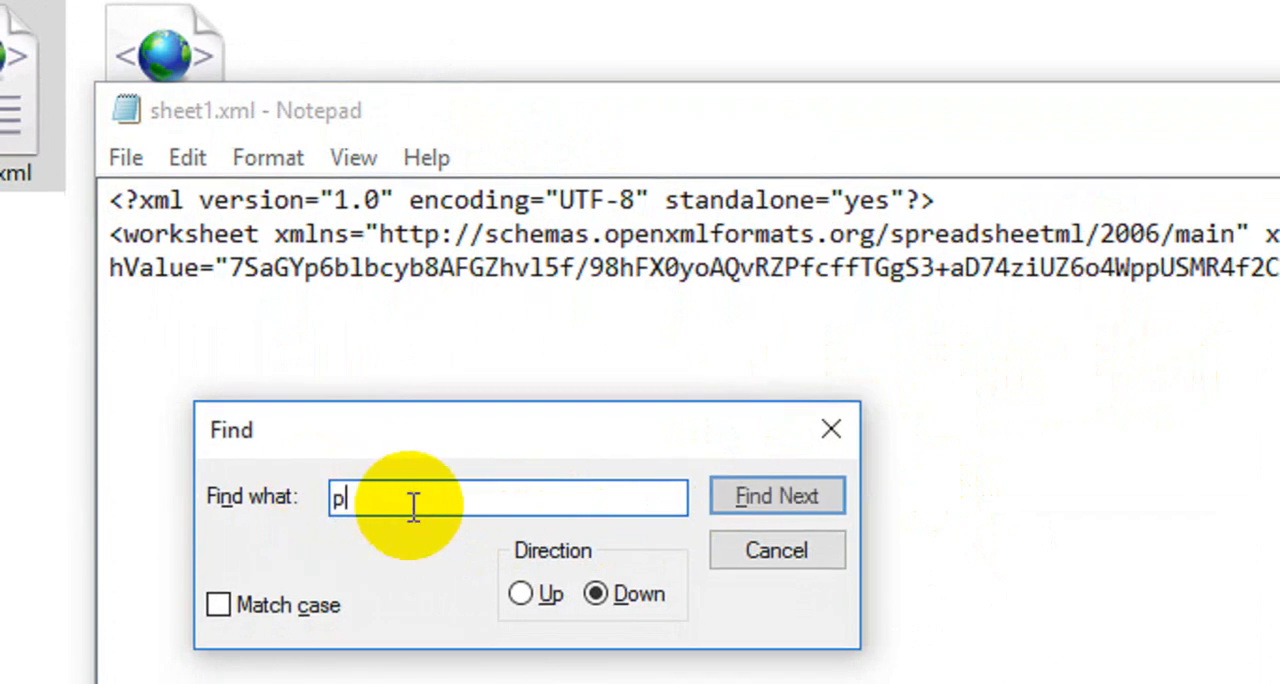
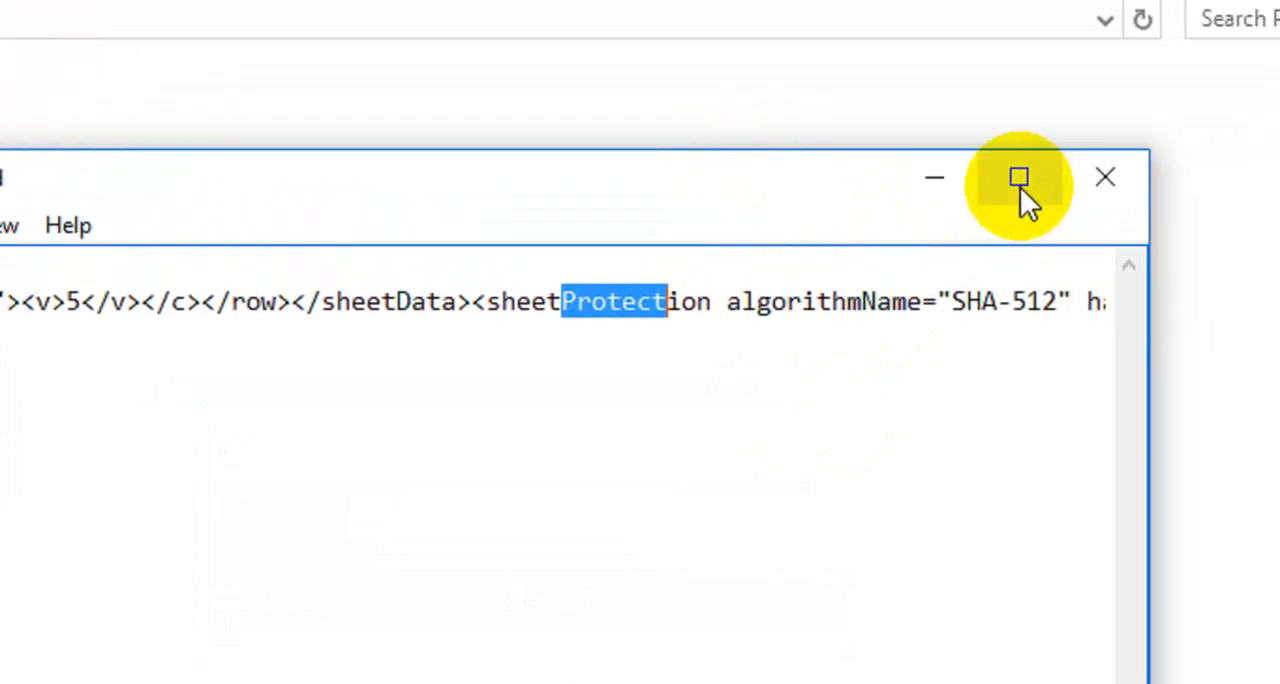
Maximize the Notepad window containing sheet1.xml to give the sheetProtection entry more viewing room.
{"action": "left_click", "coordinate": [1020, 187]}
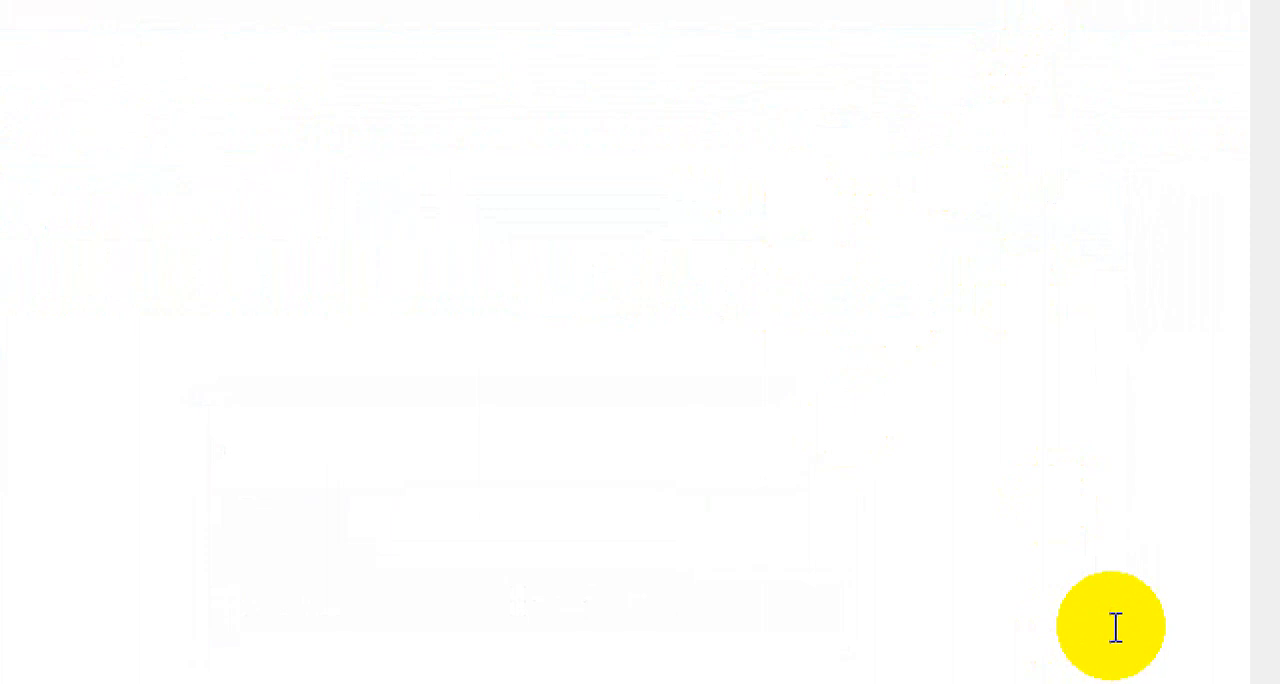
{"action": "left_click", "coordinate": [1228, 668]}
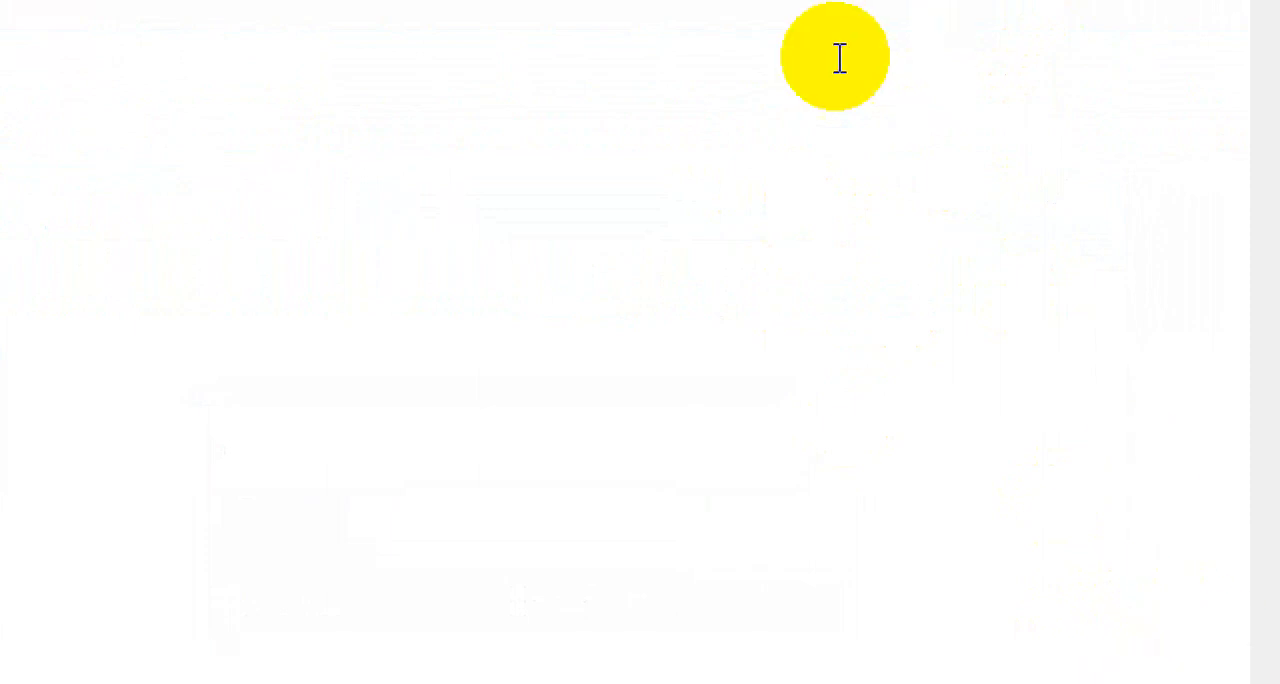
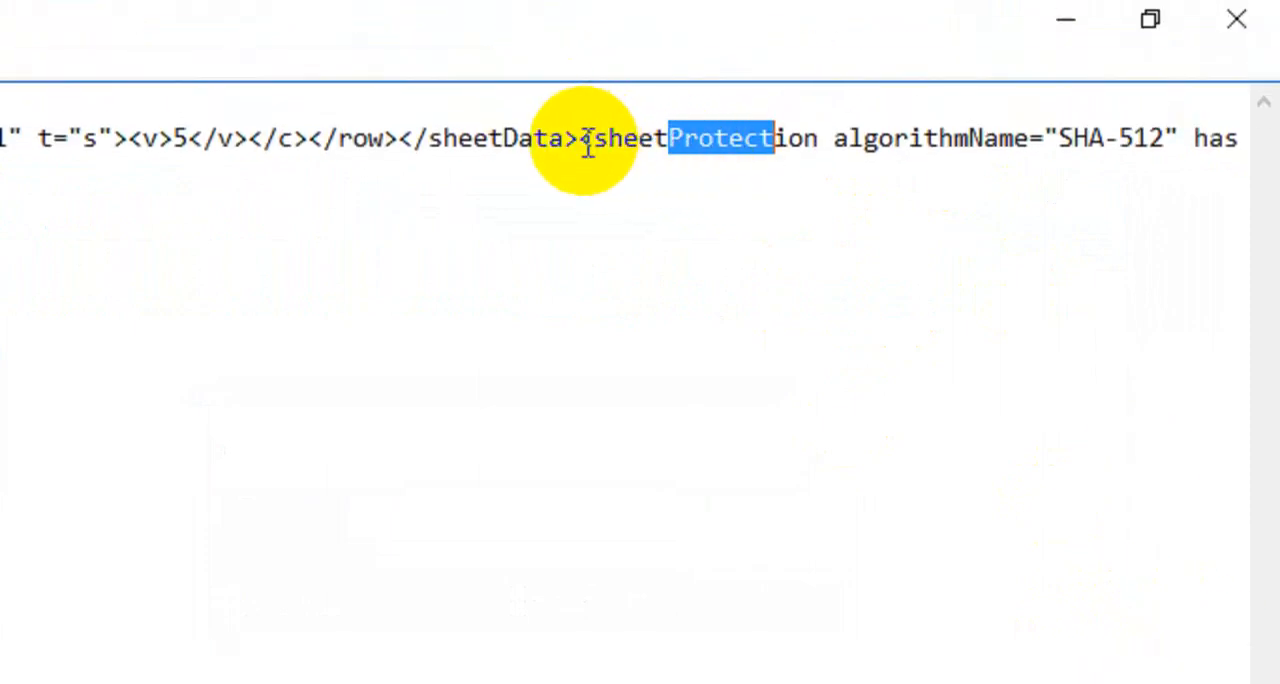
Place the text cursor directly before the opening <sheetProtection tag, right after </sheetData>, in sheet1.xml.
{"action": "left_click", "coordinate": [588, 141]}
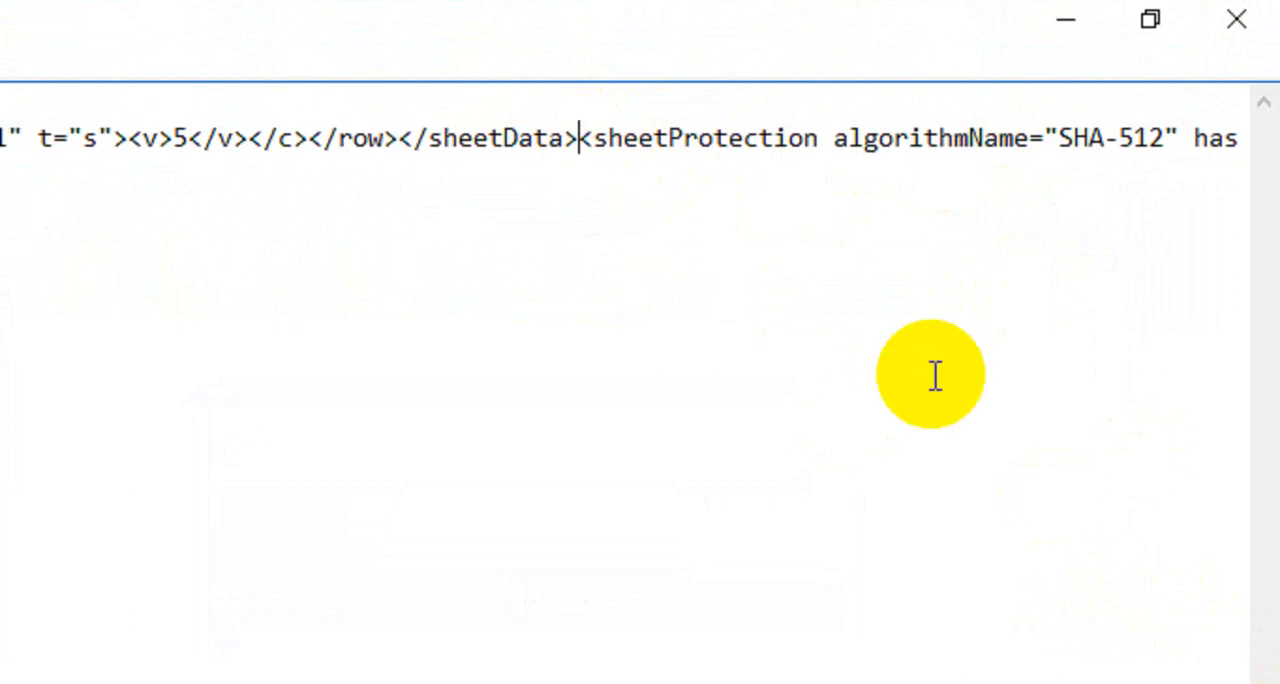
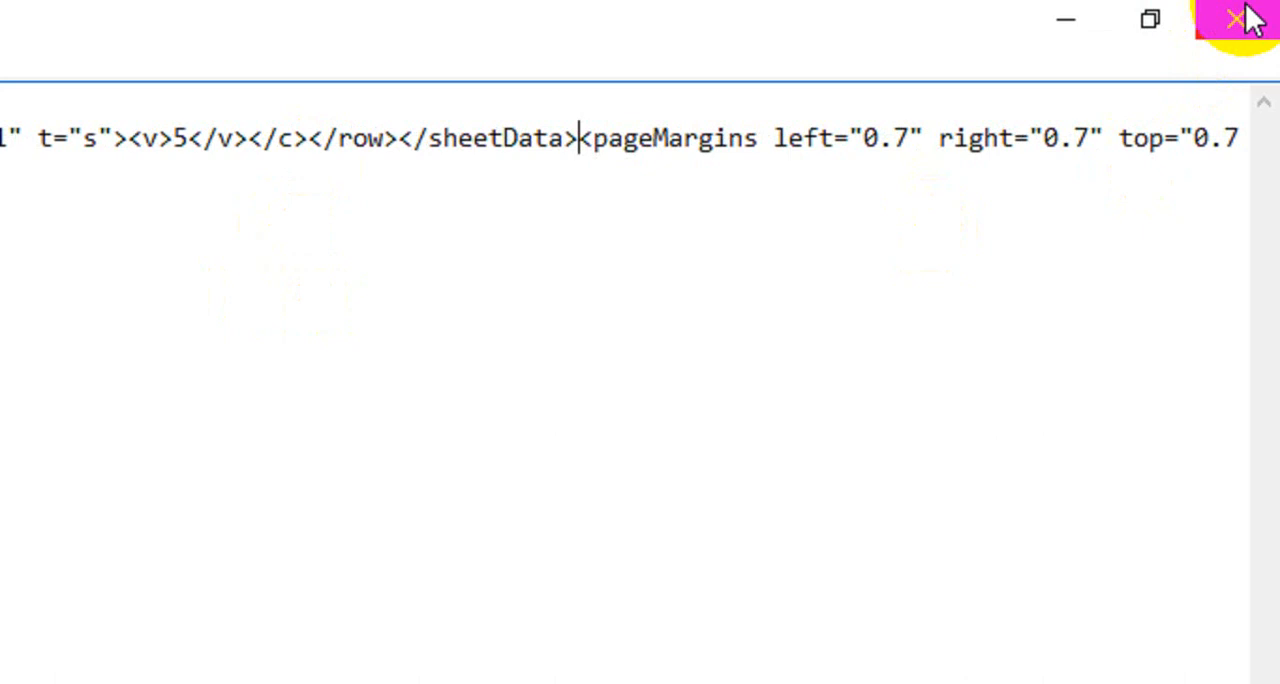
Close sheet1.xml and save its changes in the Protection folder.
{"action": "left_click", "coordinate": [1279, 18]}
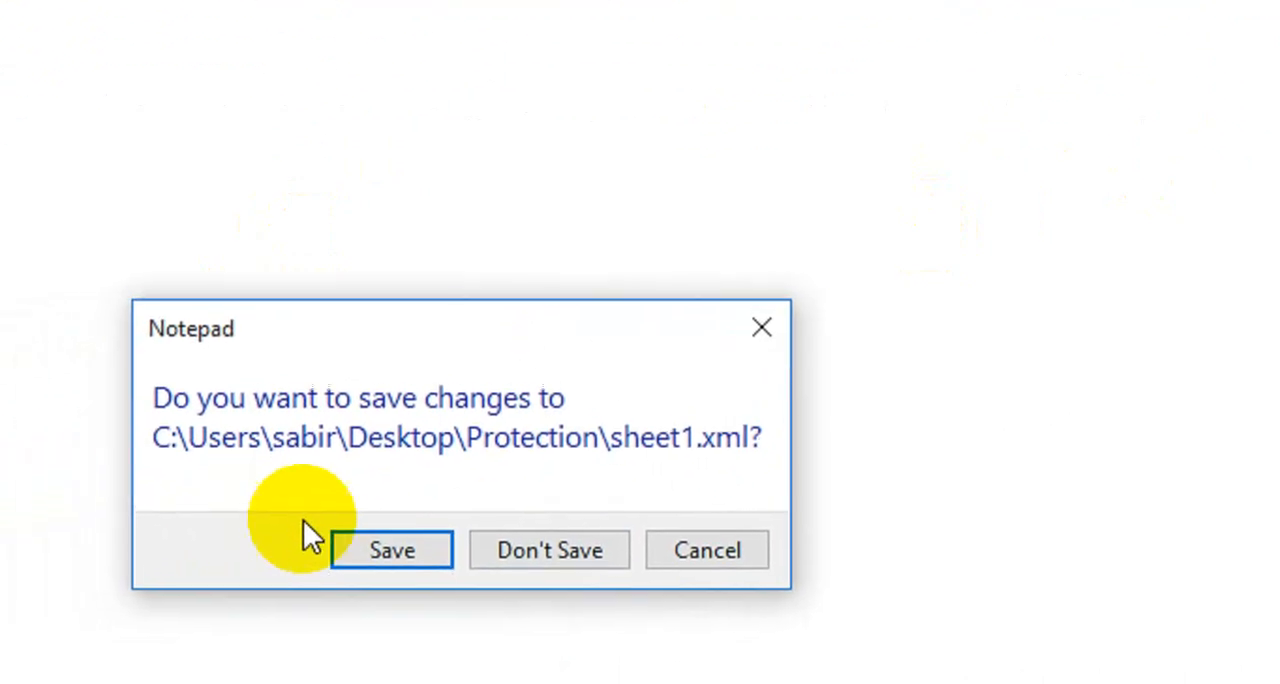
{"action": "left_click", "coordinate": [236, 579]}
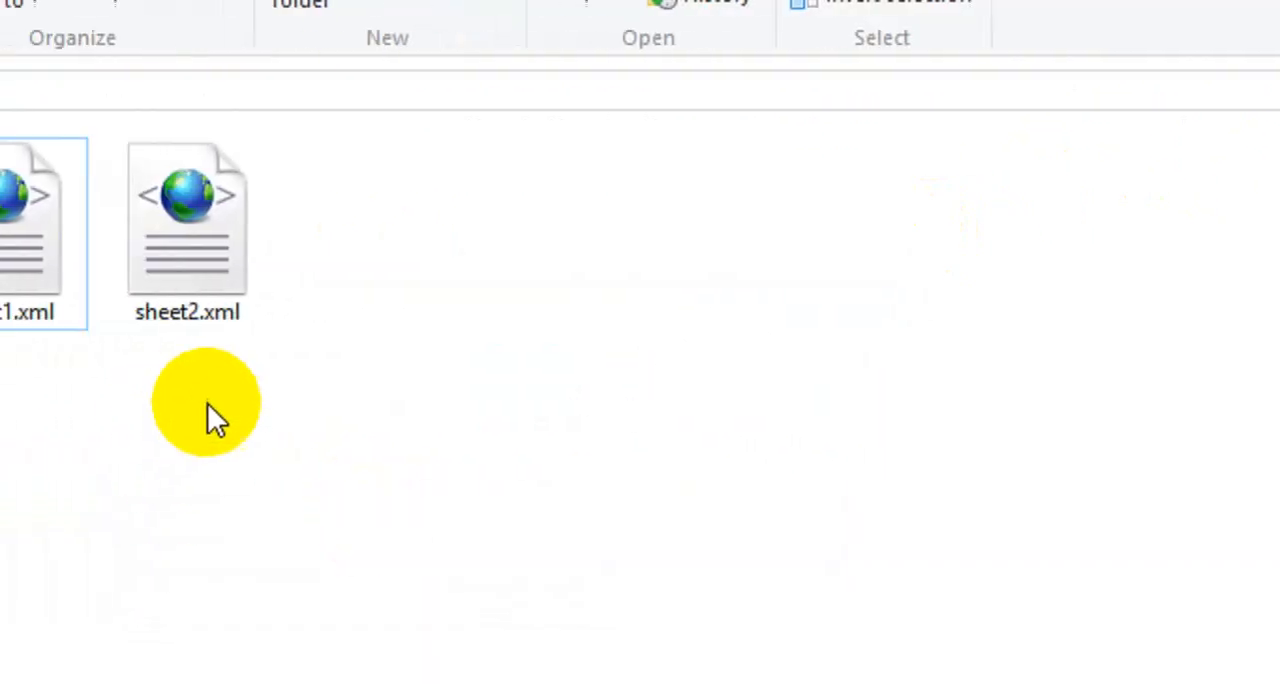
Open sheet2.xml in Notepad, search it for "protect", and close the file.
{"action": "right_click", "coordinate": [20, 251]}
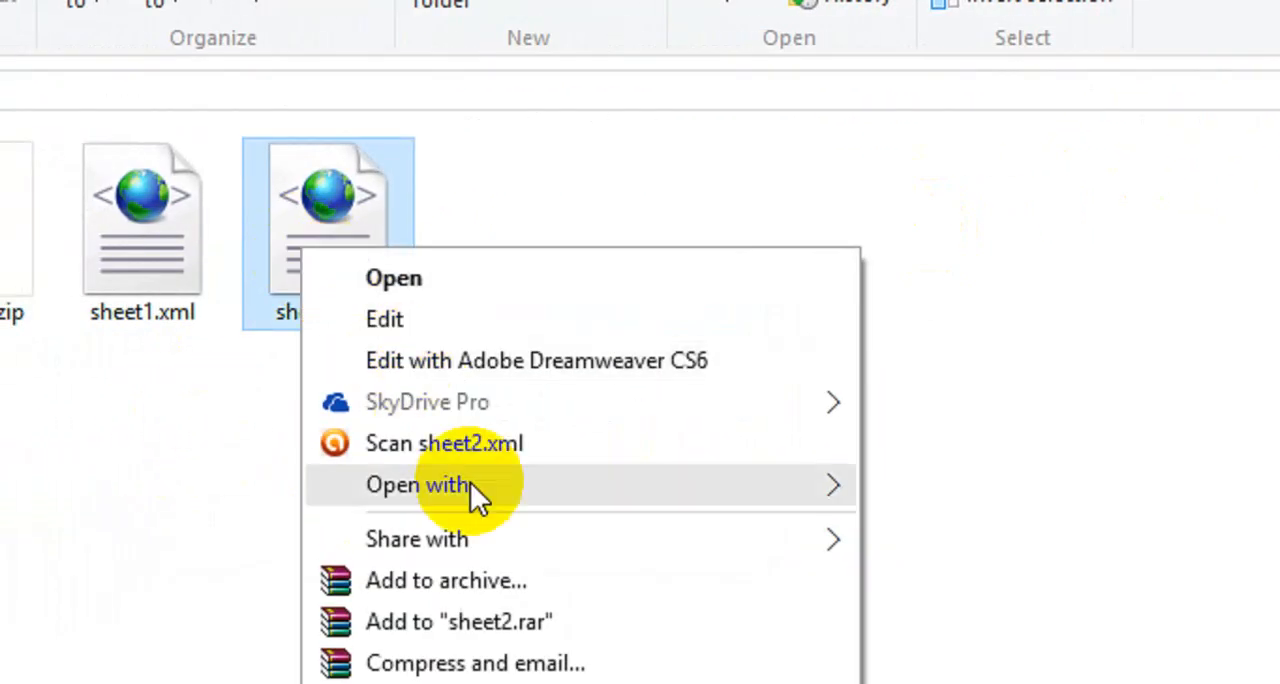
{"action": "mouse_move", "coordinate": [474, 484]}
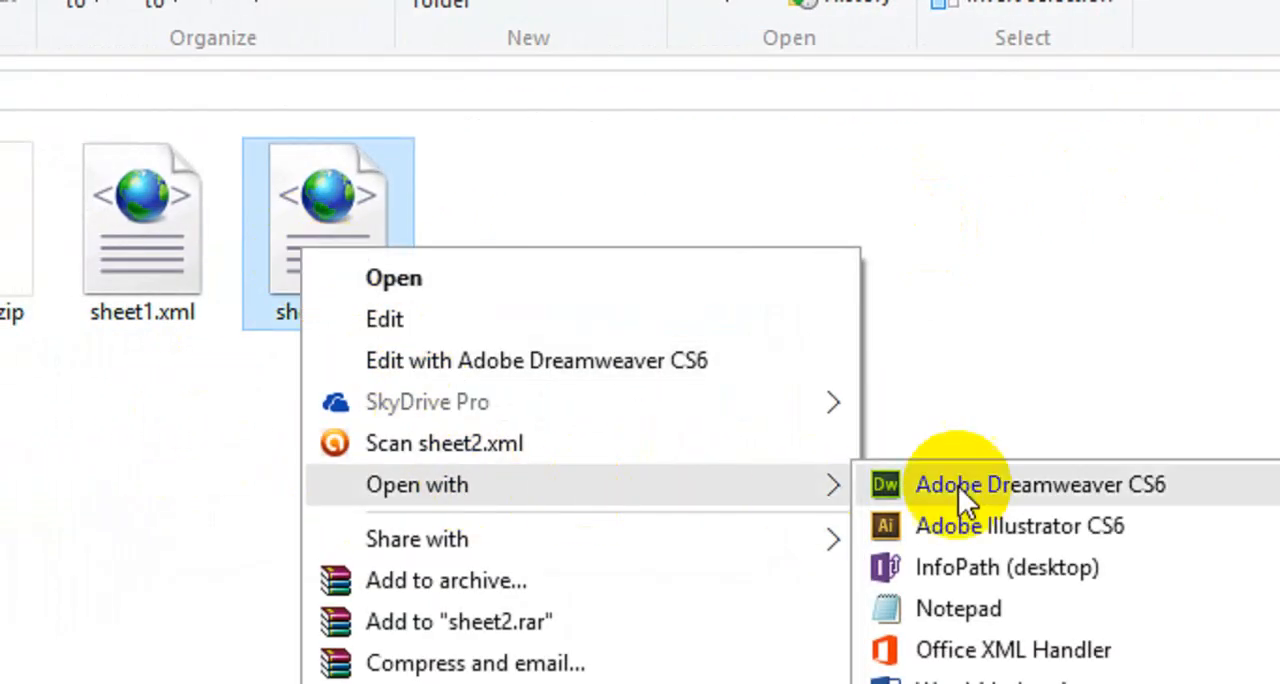
{"action": "left_click", "coordinate": [906, 611]}
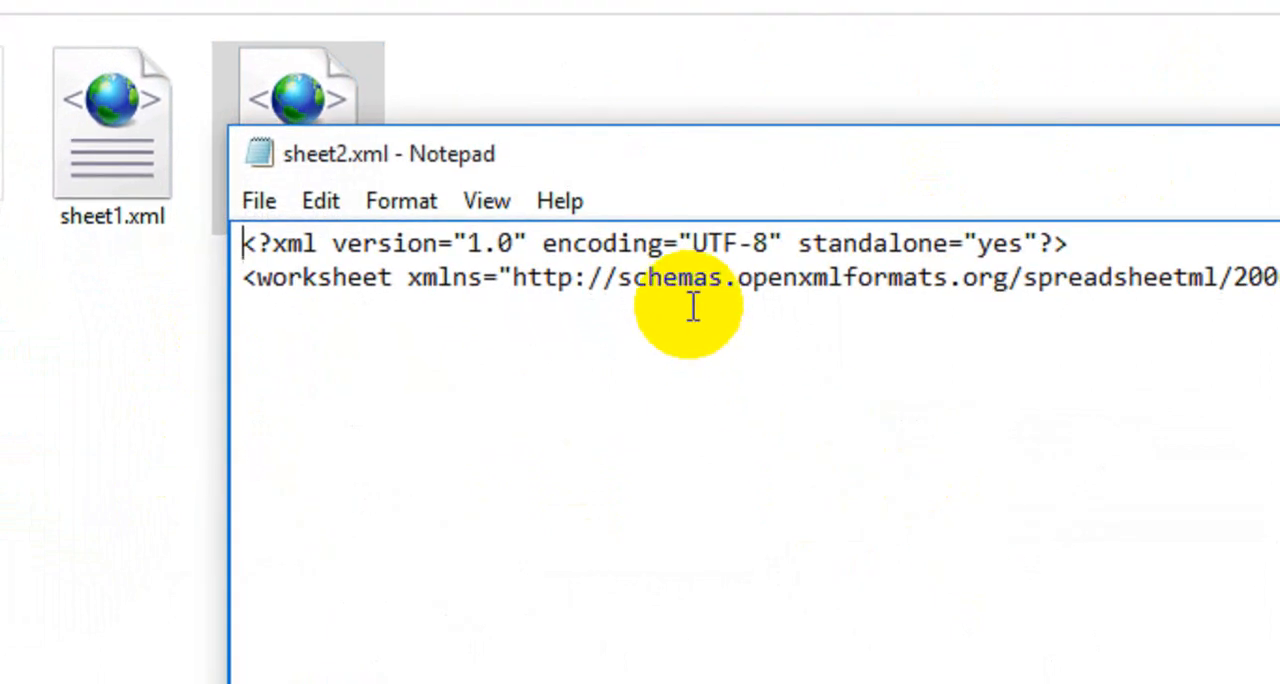
{"action": "key", "text": "ctrl+f"}
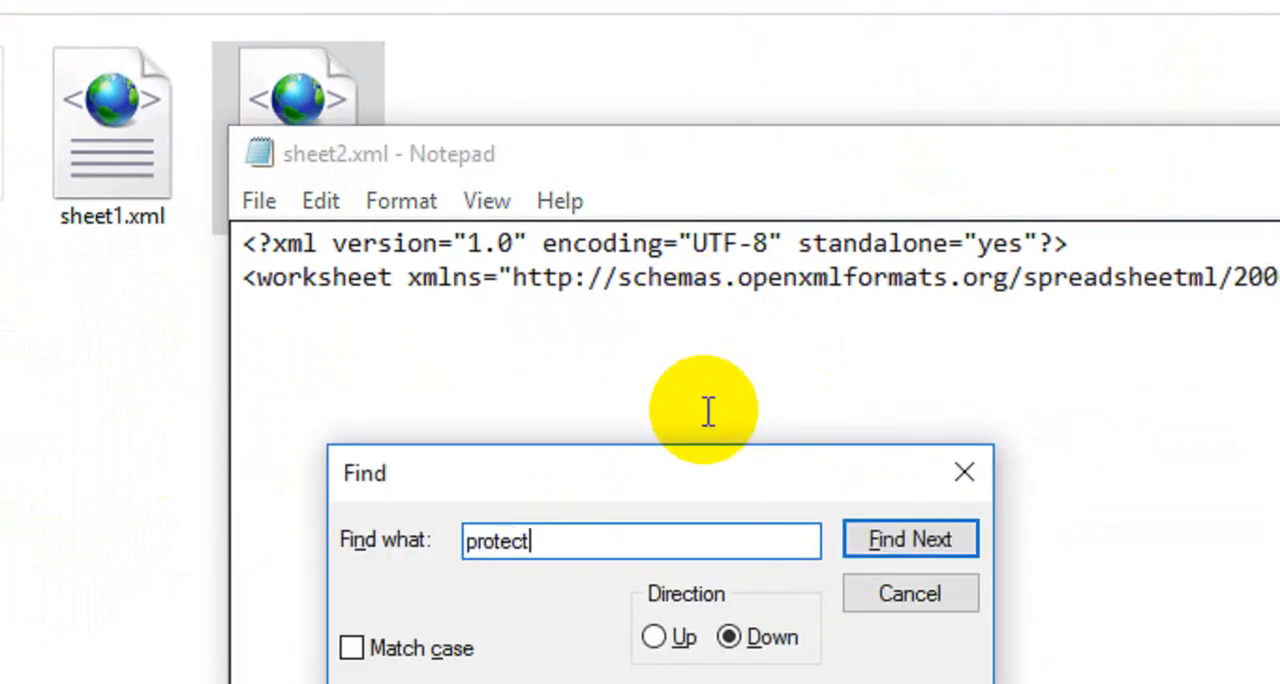
{"action": "left_click", "coordinate": [900, 540]}
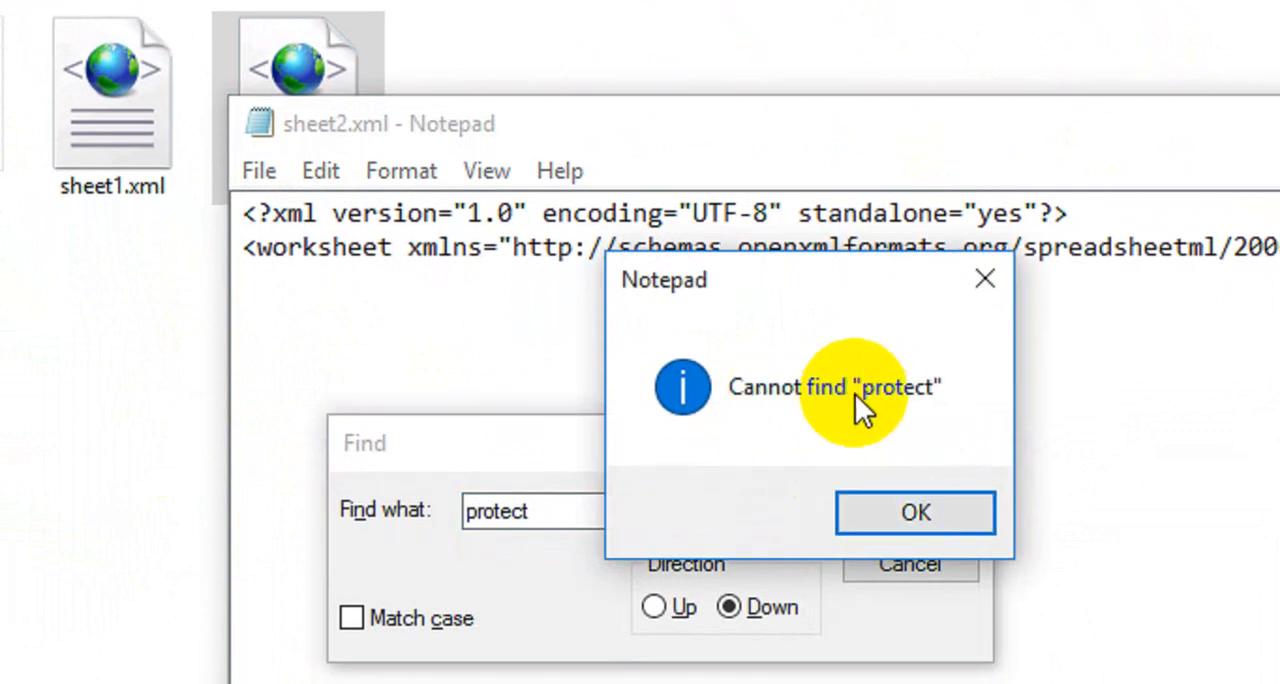
{"action": "left_click", "coordinate": [913, 508]}
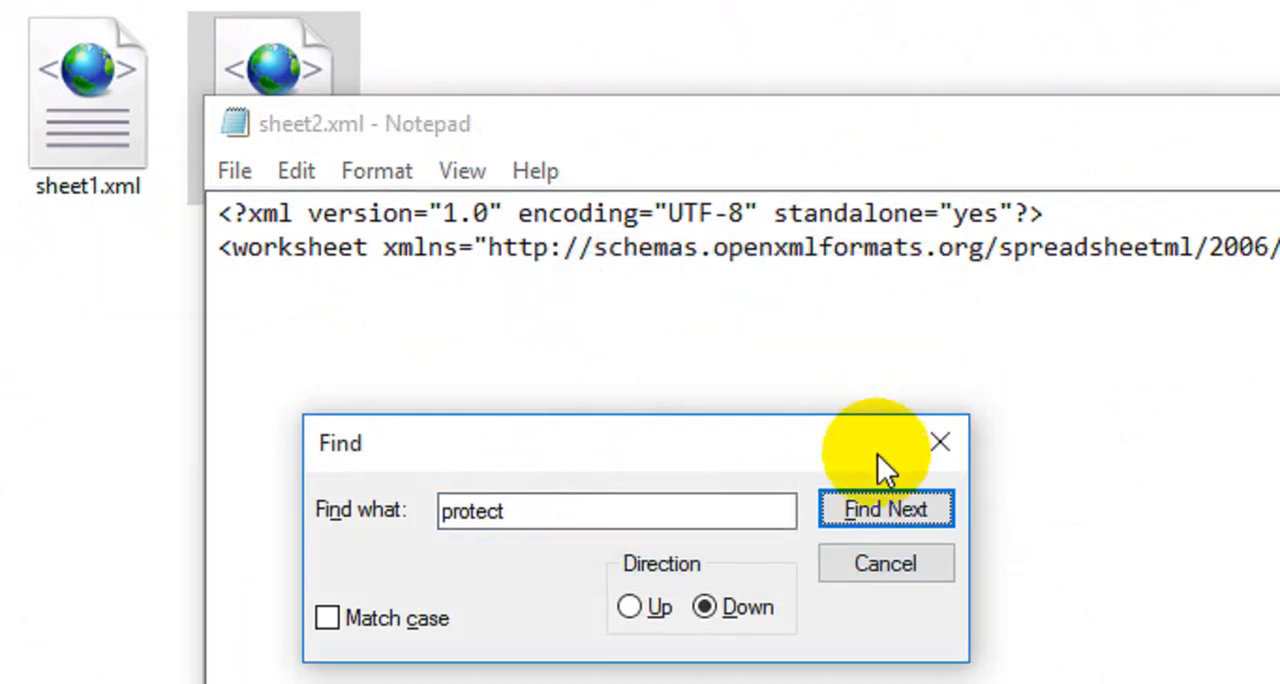
{"action": "left_click", "coordinate": [932, 437]}
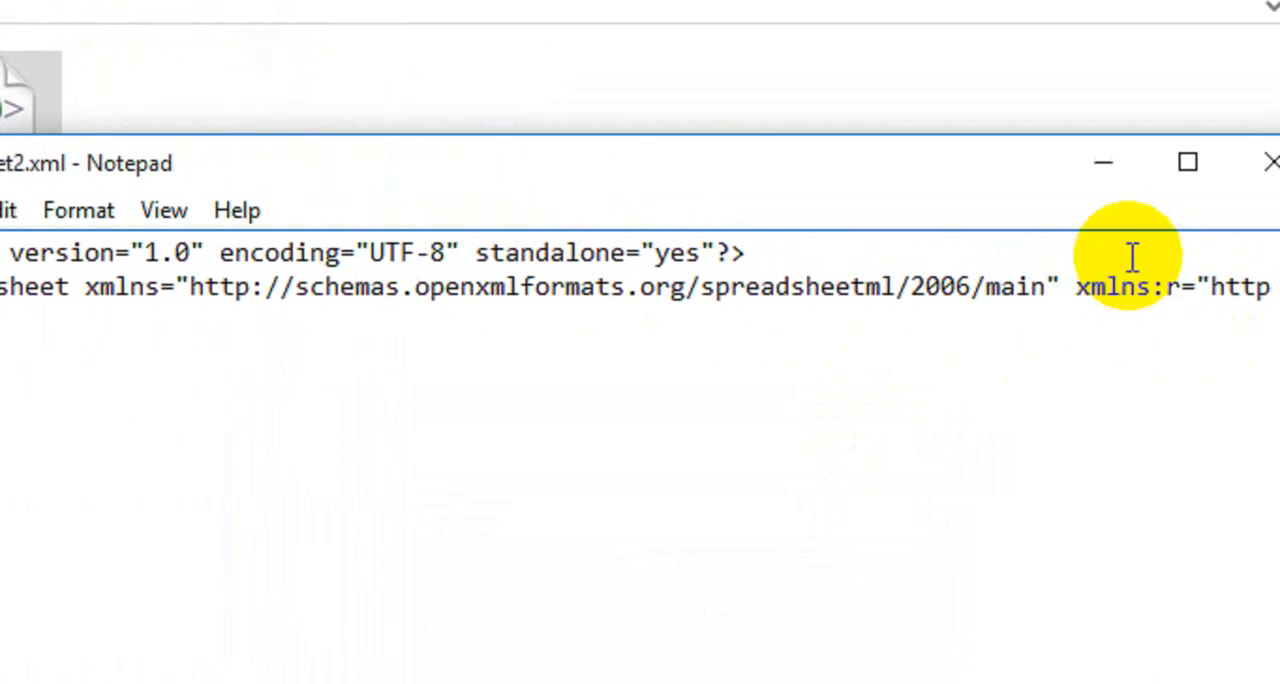
{"action": "left_click", "coordinate": [1272, 162]}
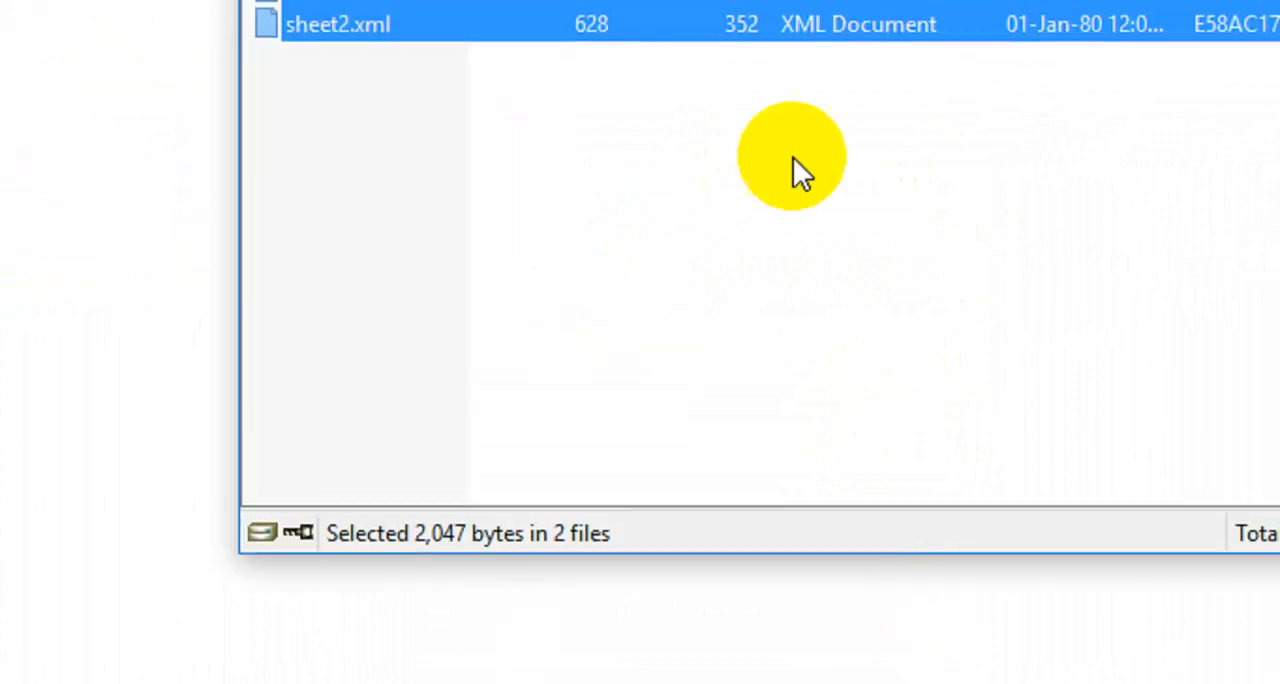
Add sheet1.xml and sheet2.xml from the Protection folder to xl\worksheets in Protection.zip, using the Add and replace files update mode.
{"action": "left_click", "coordinate": [486, 177]}
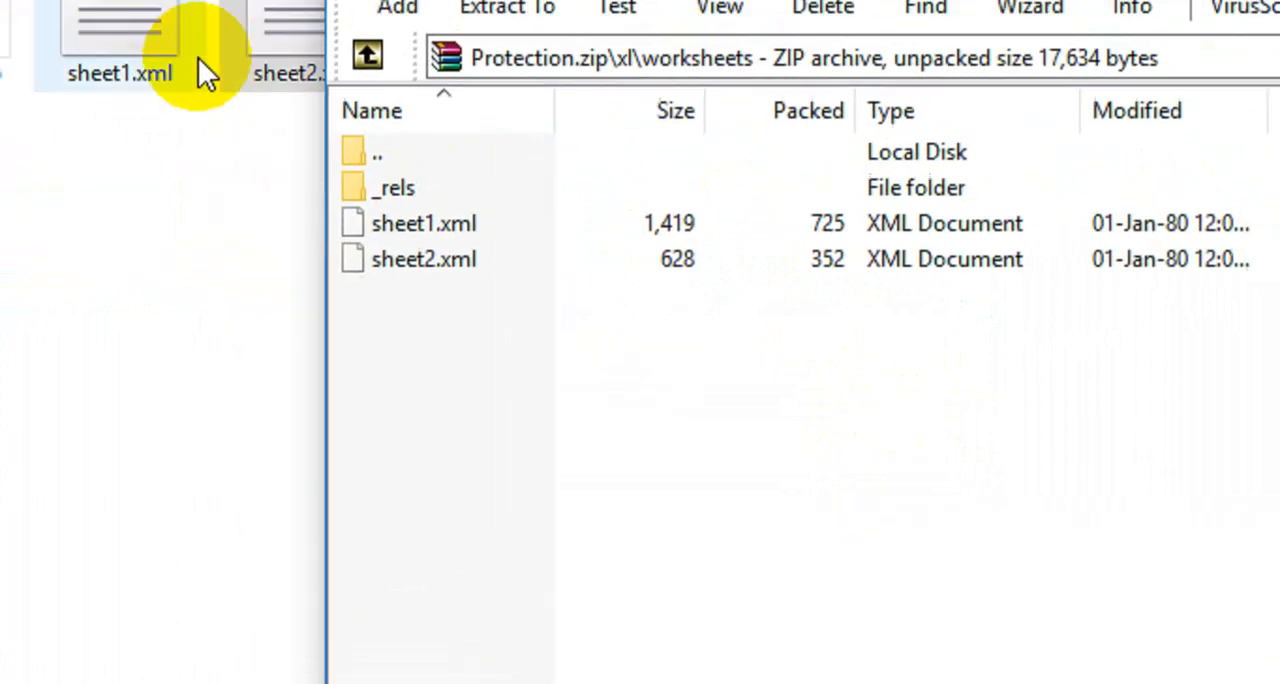
{"action": "left_click", "coordinate": [566, 163]}
{"action": "left_click", "coordinate": [395, 150], "text": "ctrl"}
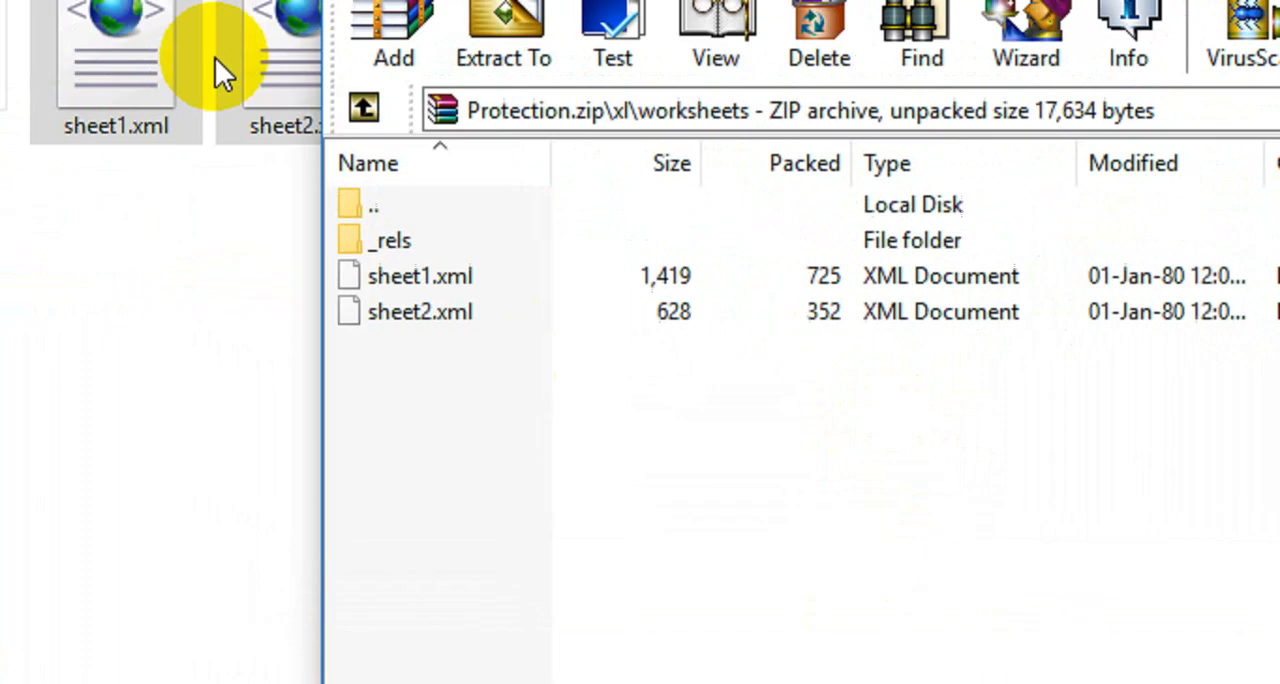
{"action": "left_click_drag", "start_coordinate": [263, 223], "coordinate": [714, 548]}
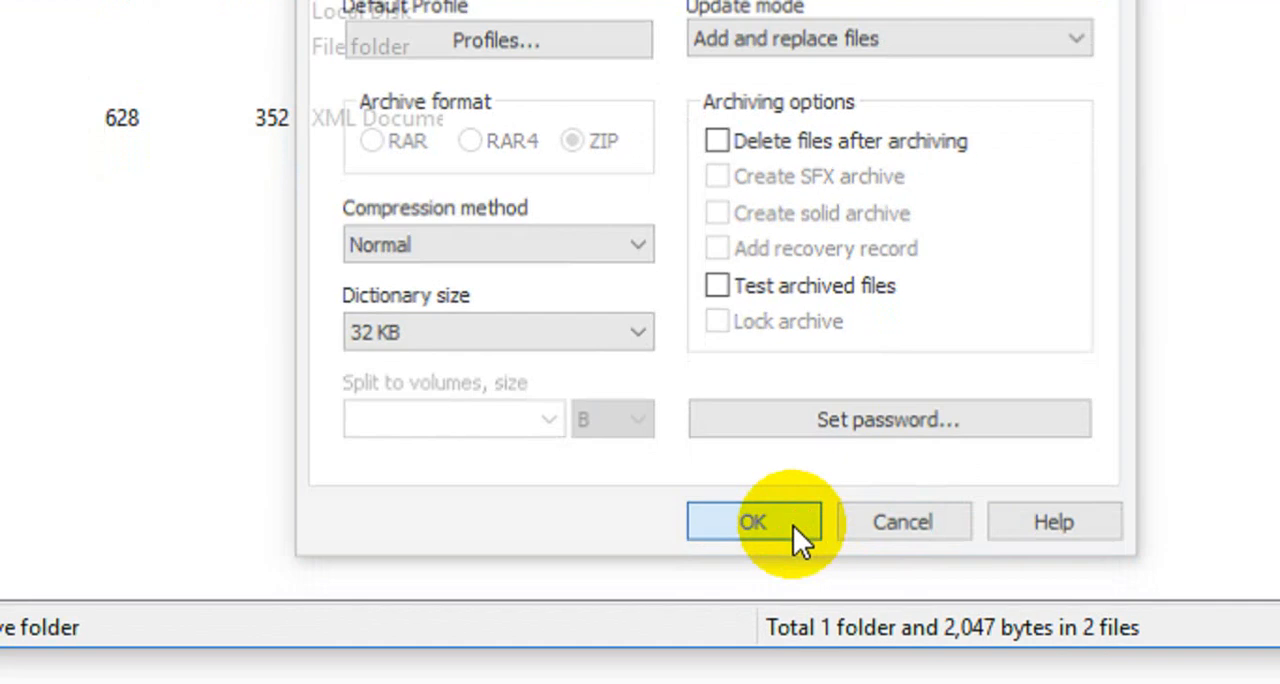
{"action": "left_click", "coordinate": [1170, 678]}
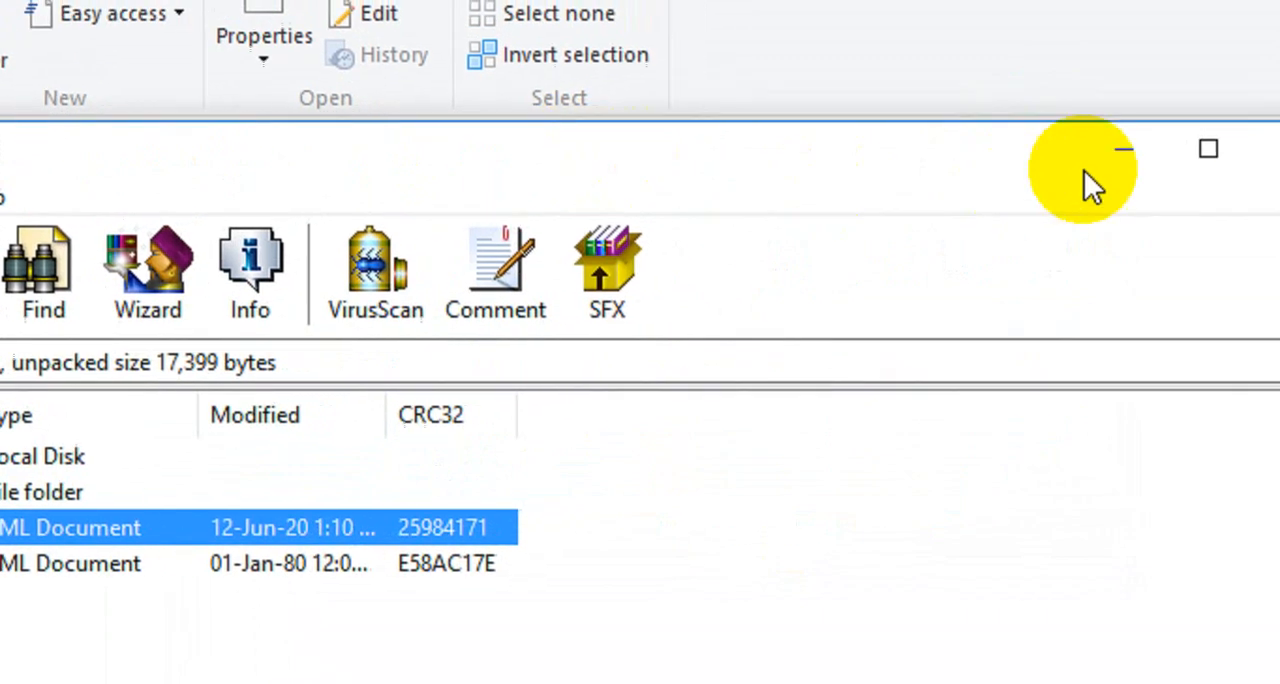
Close the archive and permanently delete the extracted sheet1.xml and sheet2.xml from the Protection folder.
{"action": "left_click", "coordinate": [1071, 163]}
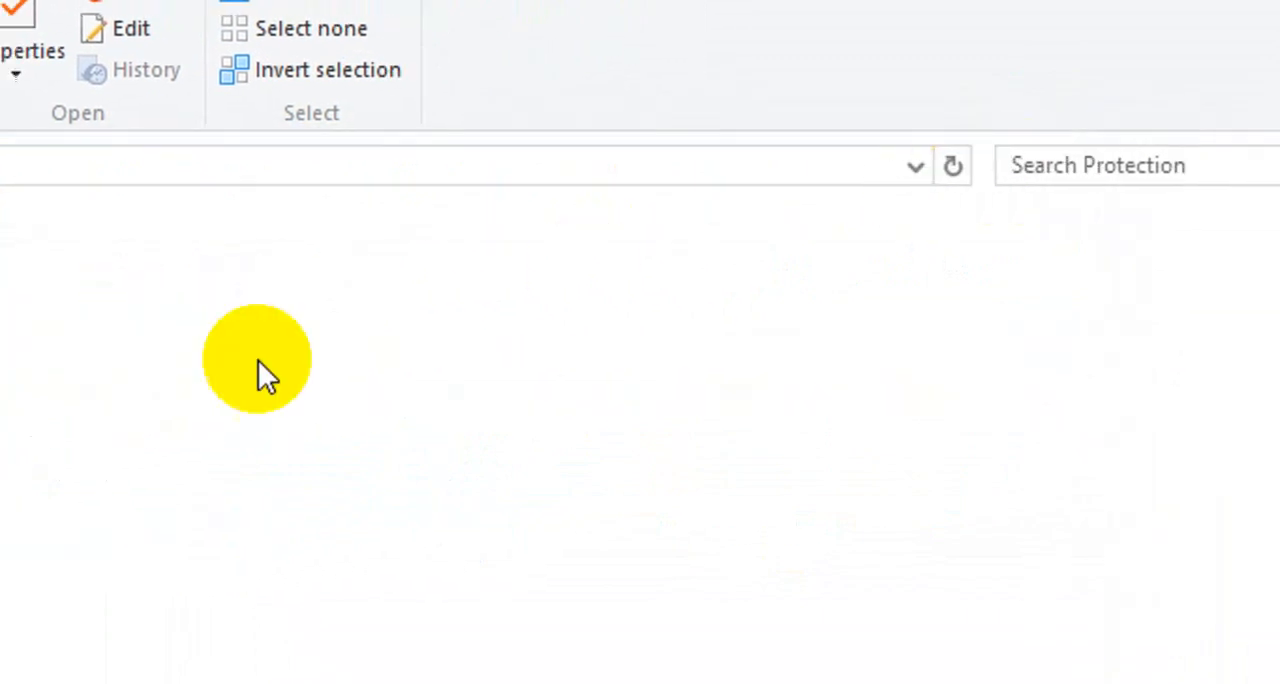
{"action": "left_click_drag", "start_coordinate": [457, 447], "coordinate": [175, 325]}
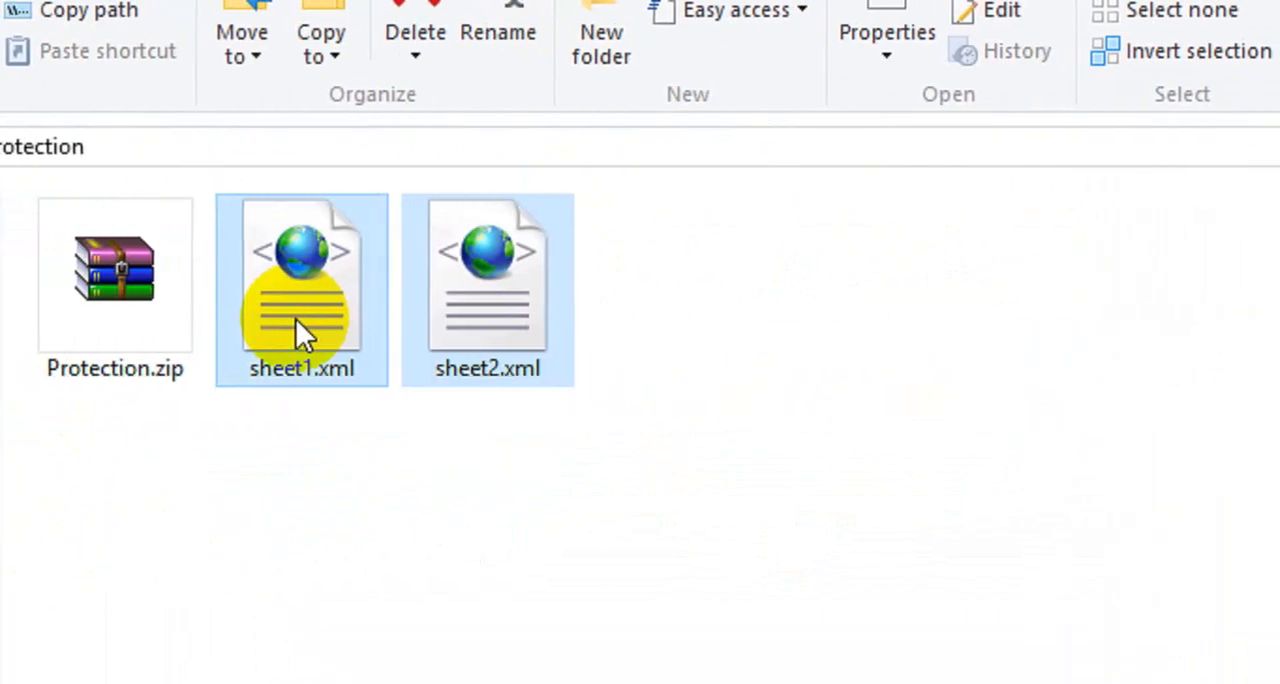
{"action": "key", "text": "shift+Delete"}
{"action": "key", "text": "Return"}
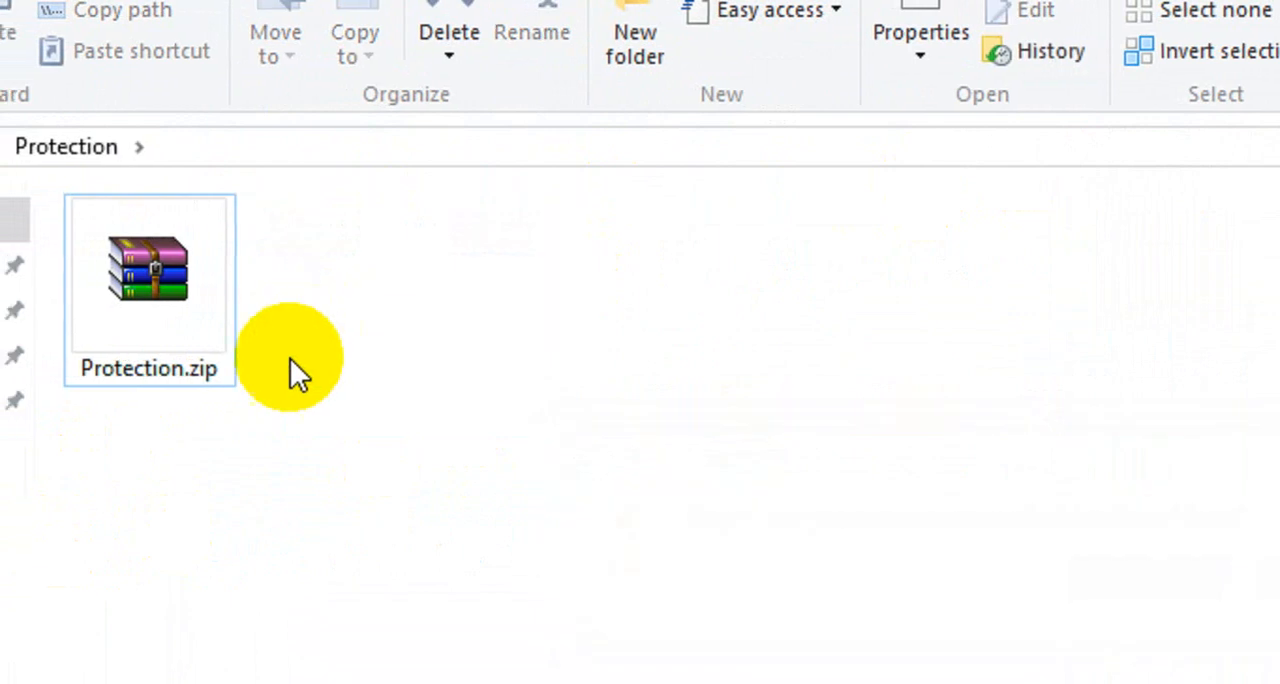
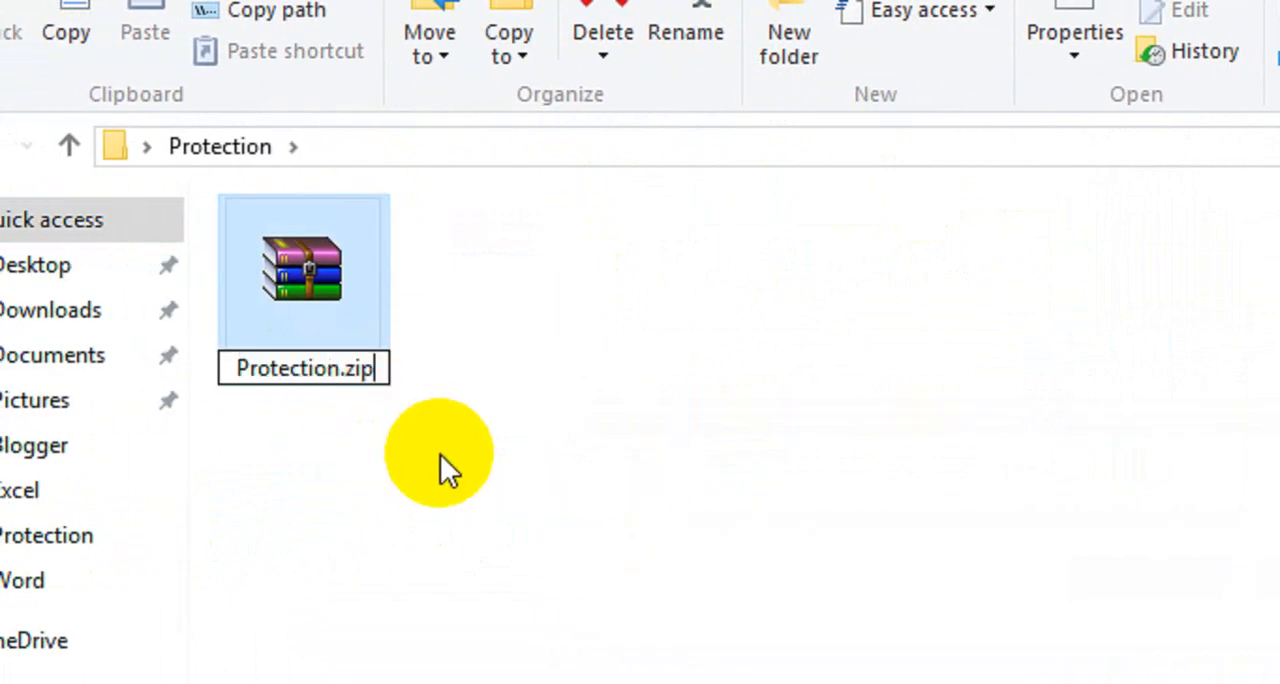
Rename Protection.zip to Protection.xlsx and accept the file extension change.
{"action": "key", "text": "BackSpace"}
{"action": "key", "text": "BackSpace"}
{"action": "key", "text": "BackSpace"}
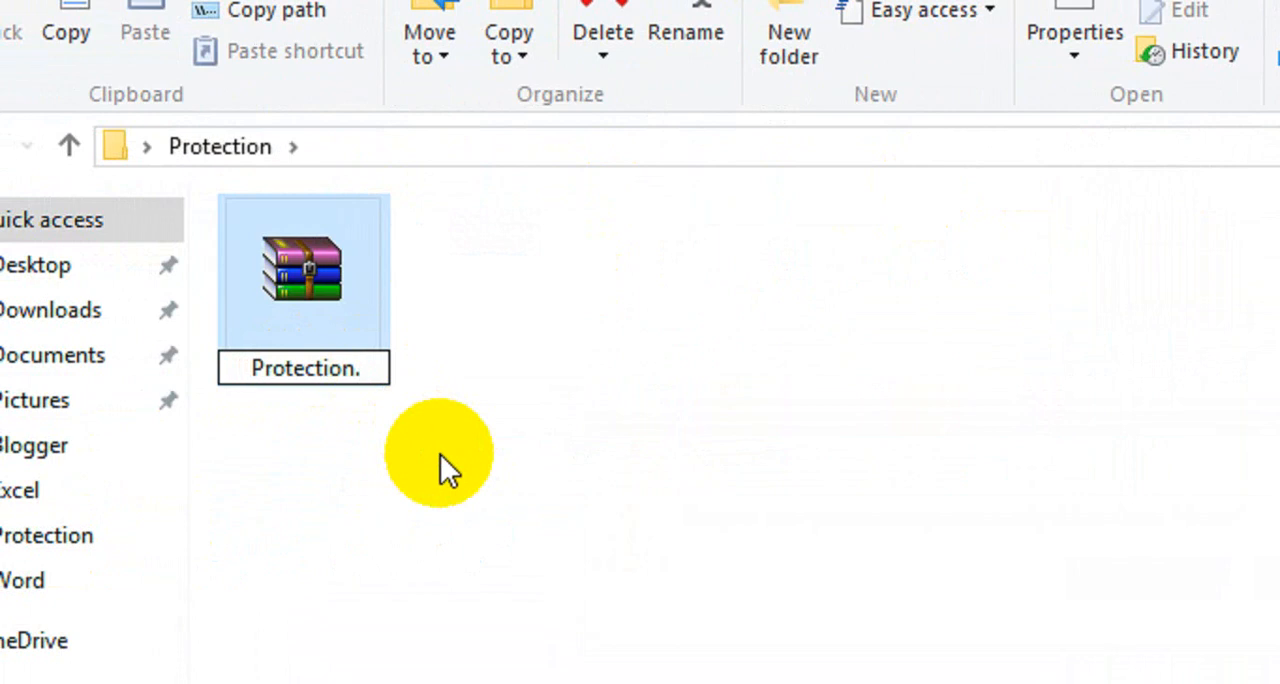
{"action": "type", "text": "xlsx"}
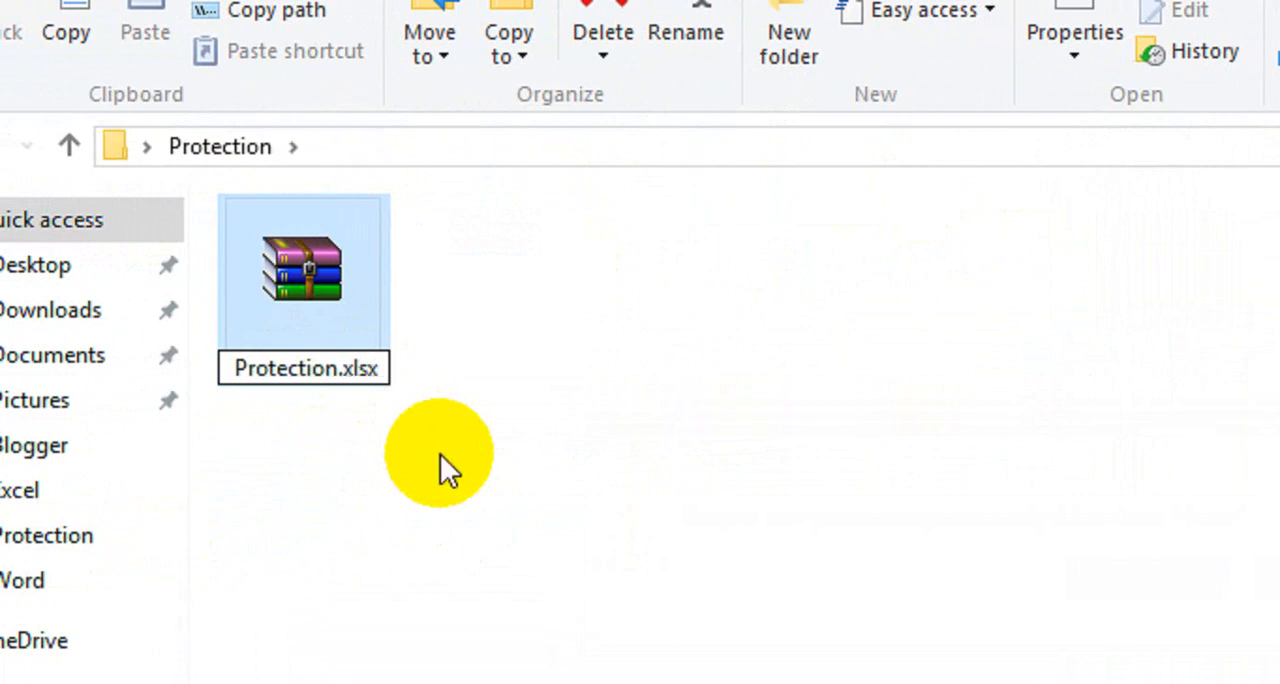
{"action": "key", "text": "Return"}
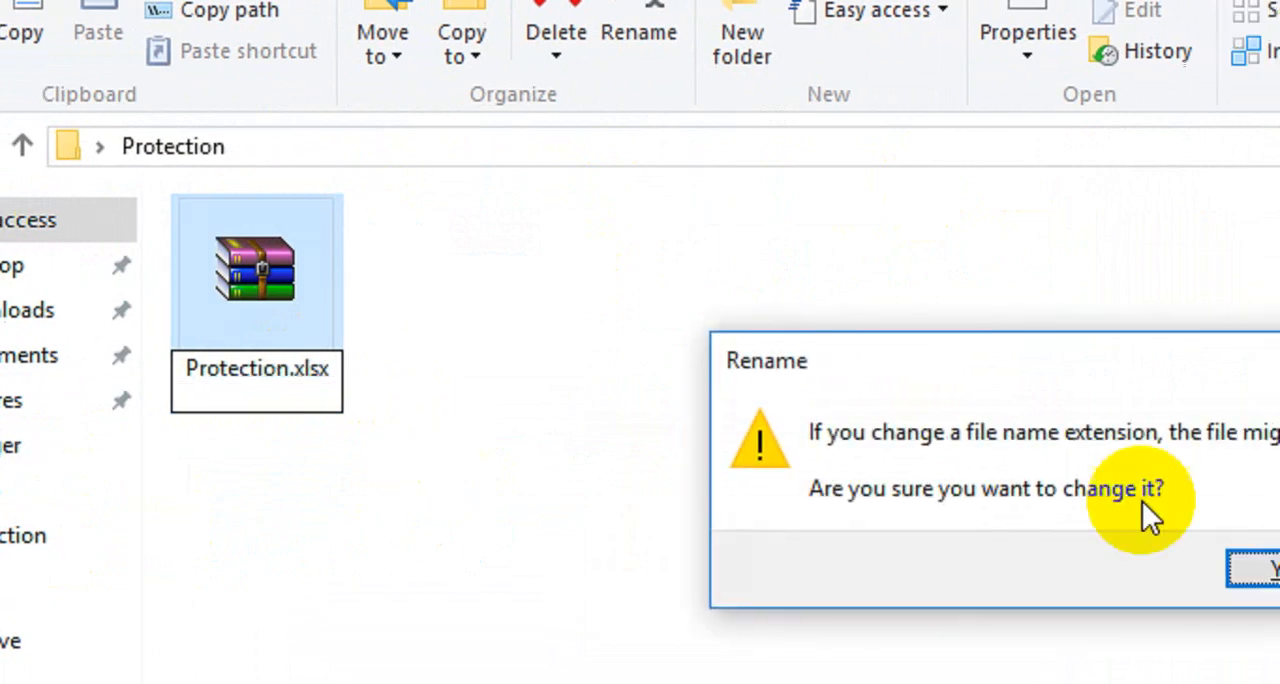
{"action": "left_click", "coordinate": [1275, 565]}
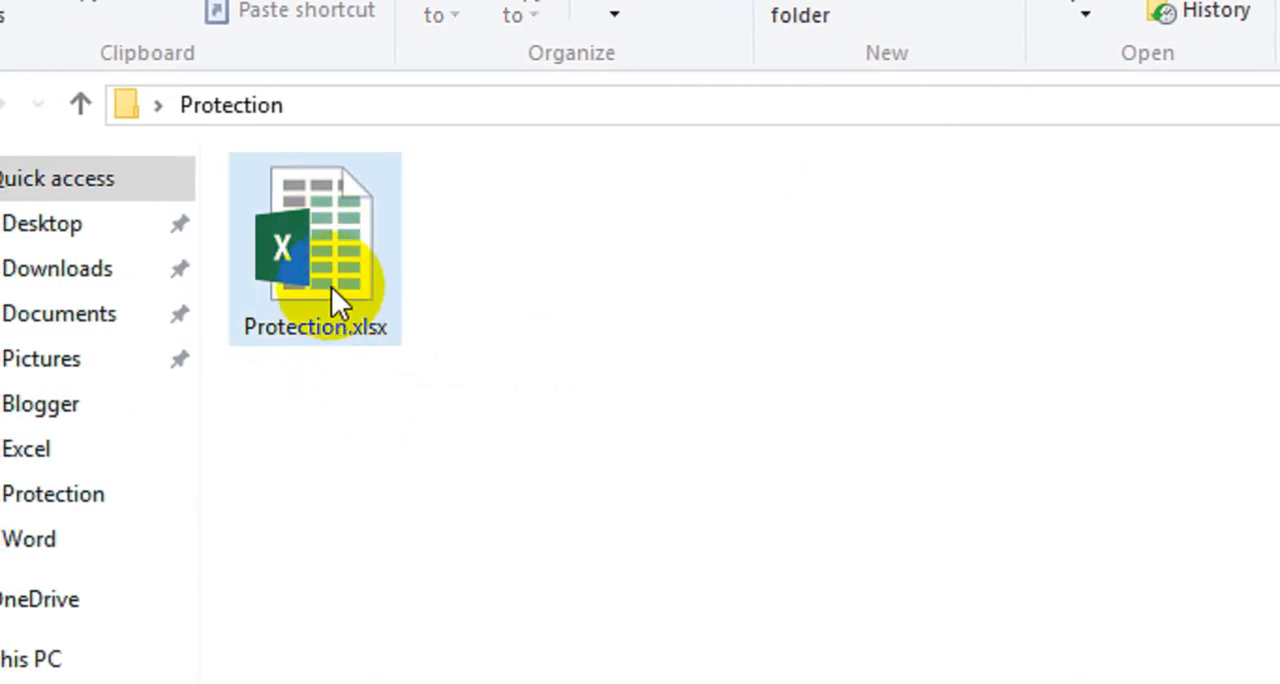
Open Protection.xlsx in Excel and dismiss the Office activation wizard.
{"action": "left_click", "coordinate": [331, 286]}
{"action": "double_click", "coordinate": [331, 286]}
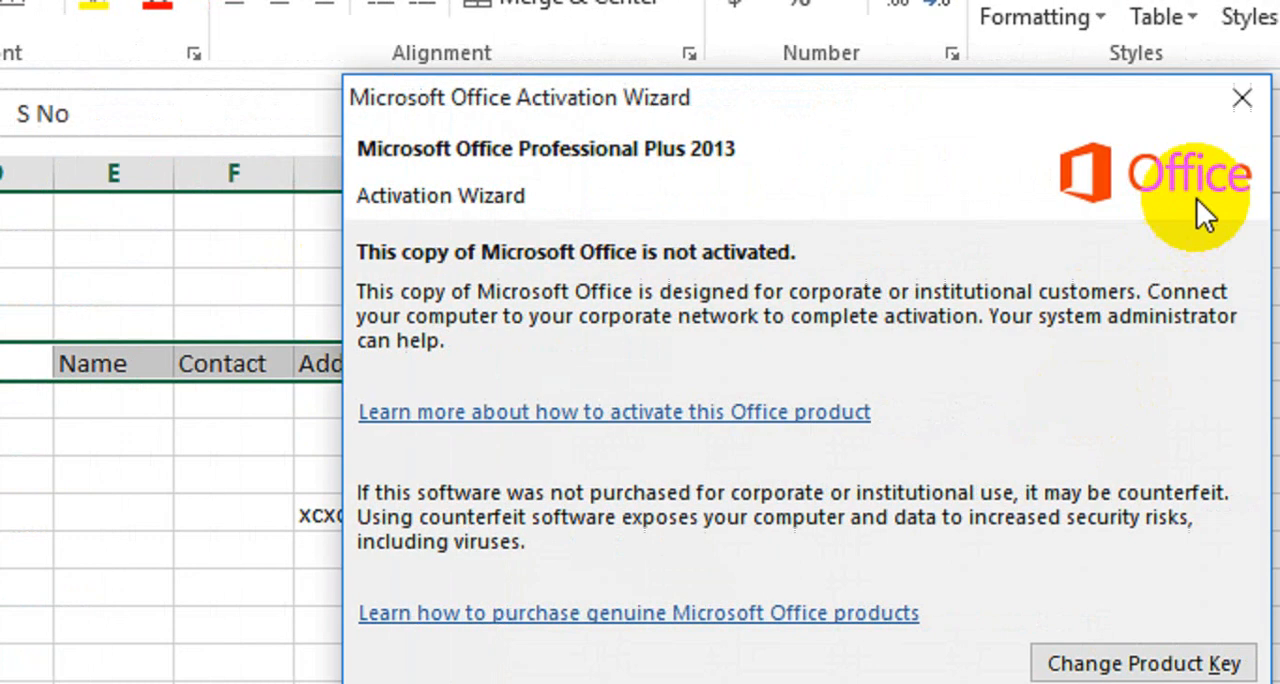
{"action": "left_click", "coordinate": [1241, 98]}
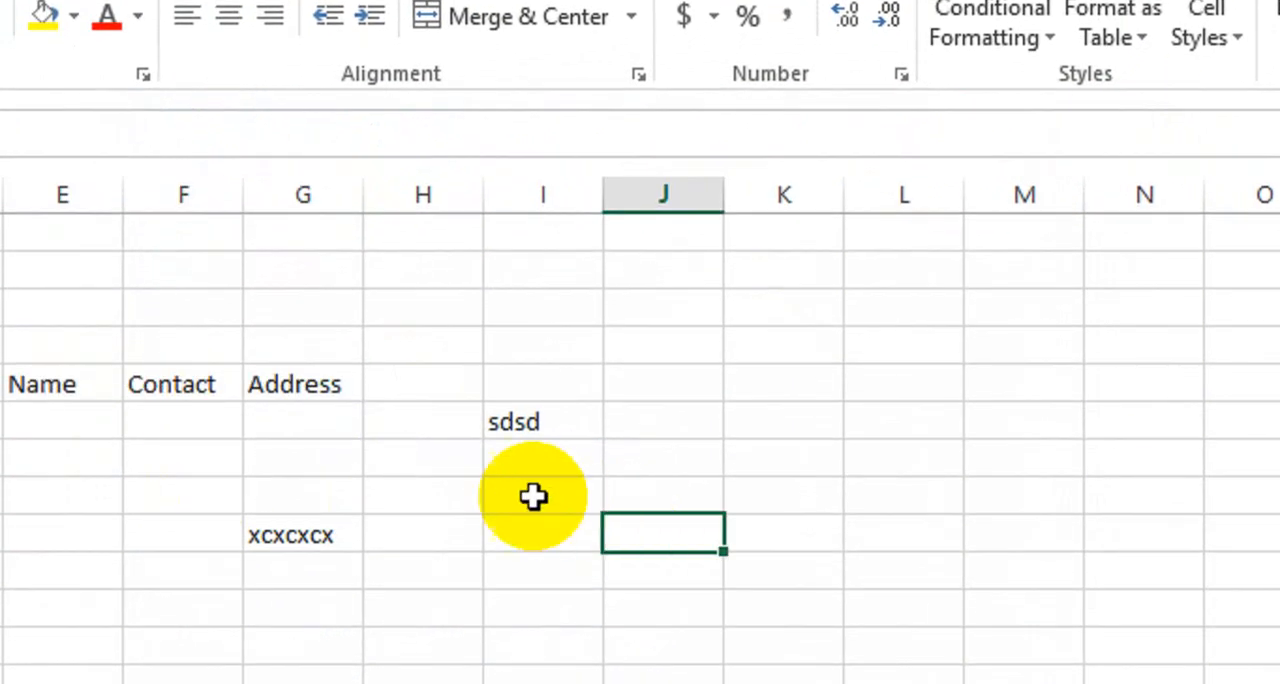
Enter "sdsdsd" in column I, two rows below the "sdsd" entry, to test that the sheet is editable.
{"action": "left_click", "coordinate": [522, 489]}
{"action": "type", "text": "sdsdsd"}
{"action": "key", "text": "Return"}
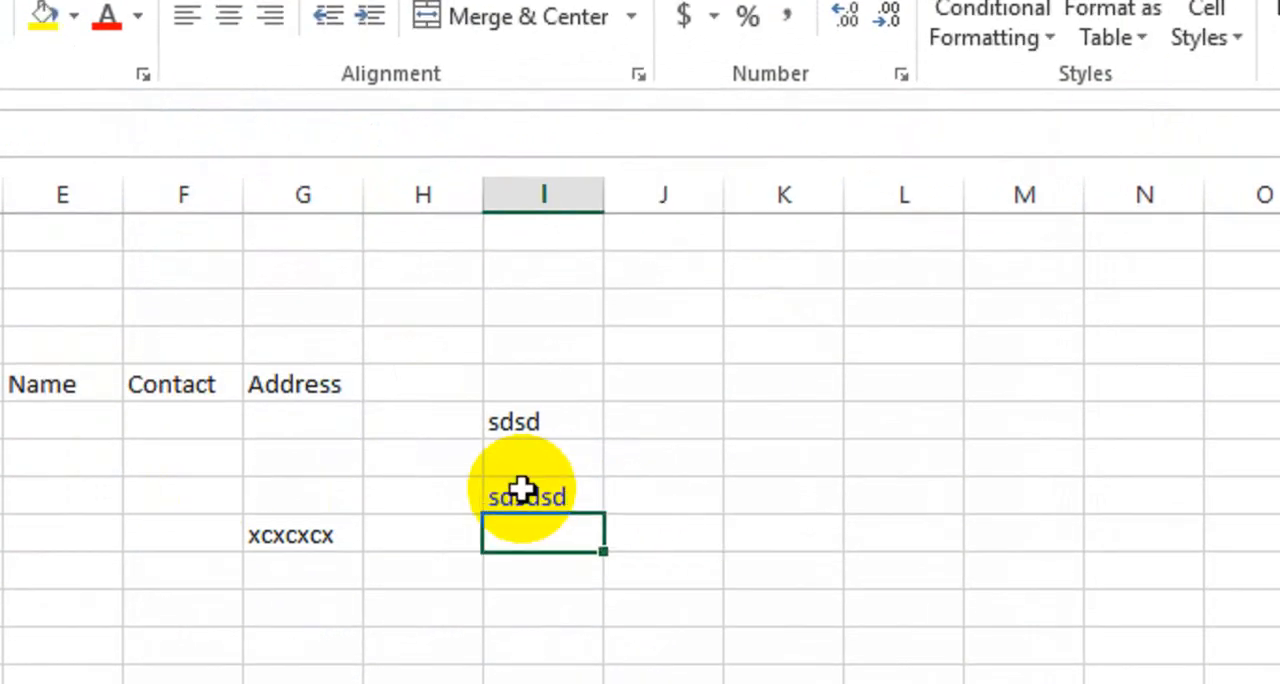
Overwrite the header cells: Name with "kslkdlsdlk", S No with "sldklskdl", and Address with "lskdlsdksd".
{"action": "left_click", "coordinate": [280, 383]}
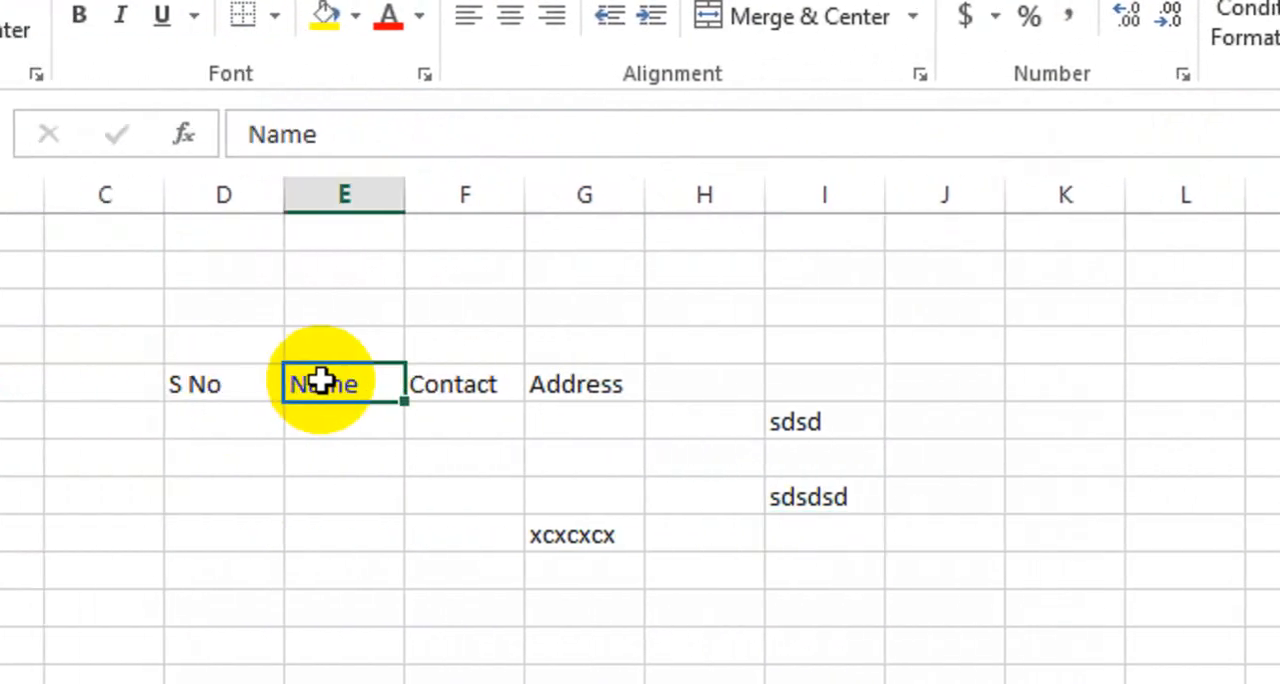
{"action": "type", "text": "kslkdlsdlkd"}
{"action": "key", "text": "Return"}
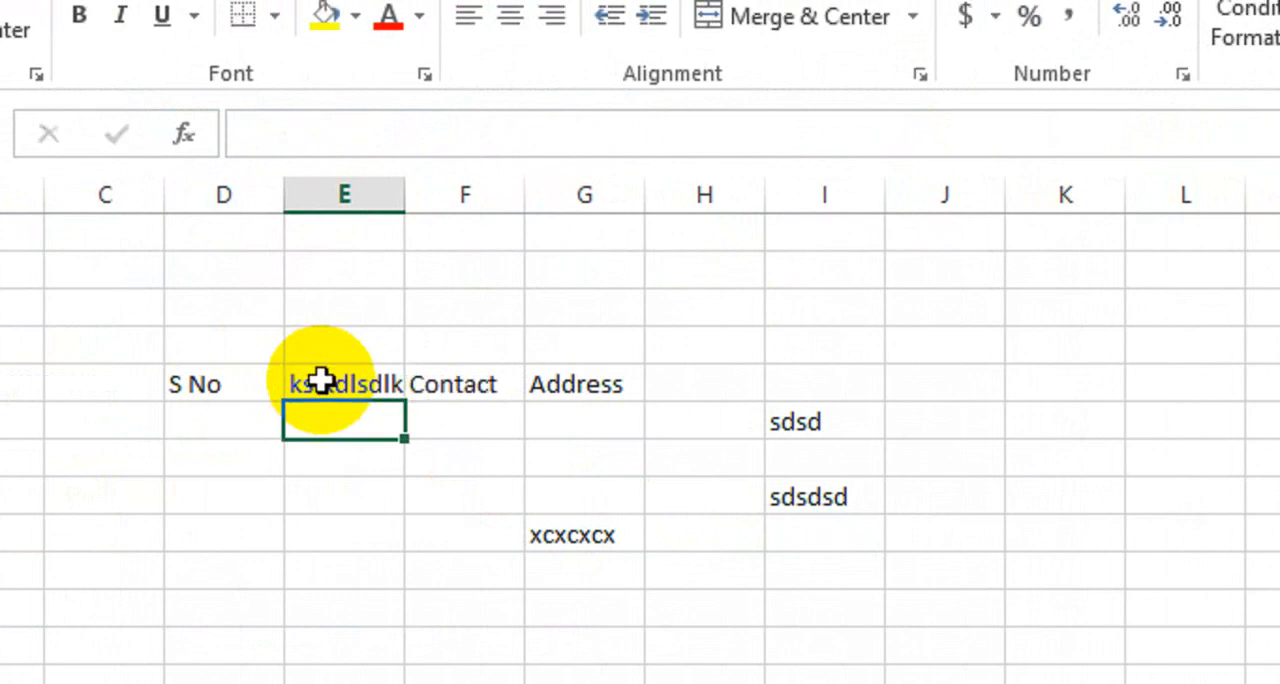
{"action": "left_click", "coordinate": [217, 390]}
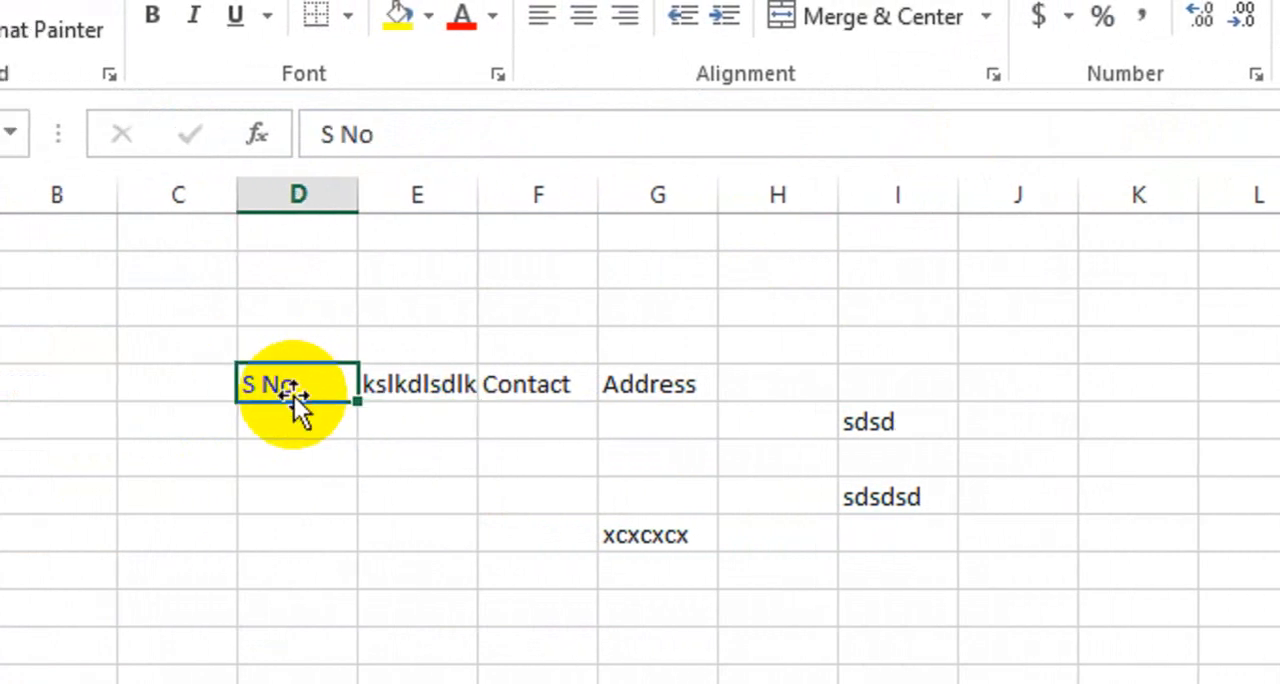
{"action": "type", "text": "sldklskdl"}
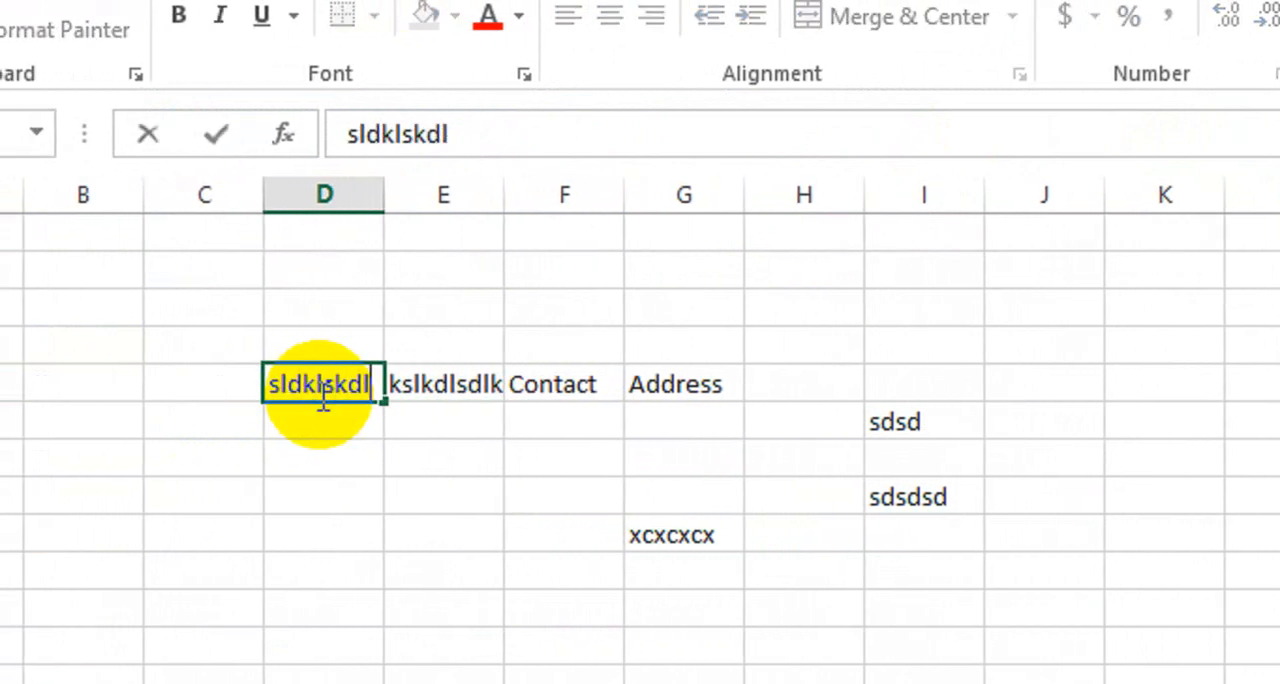
{"action": "key", "text": "Return"}
{"action": "left_click", "coordinate": [648, 378]}
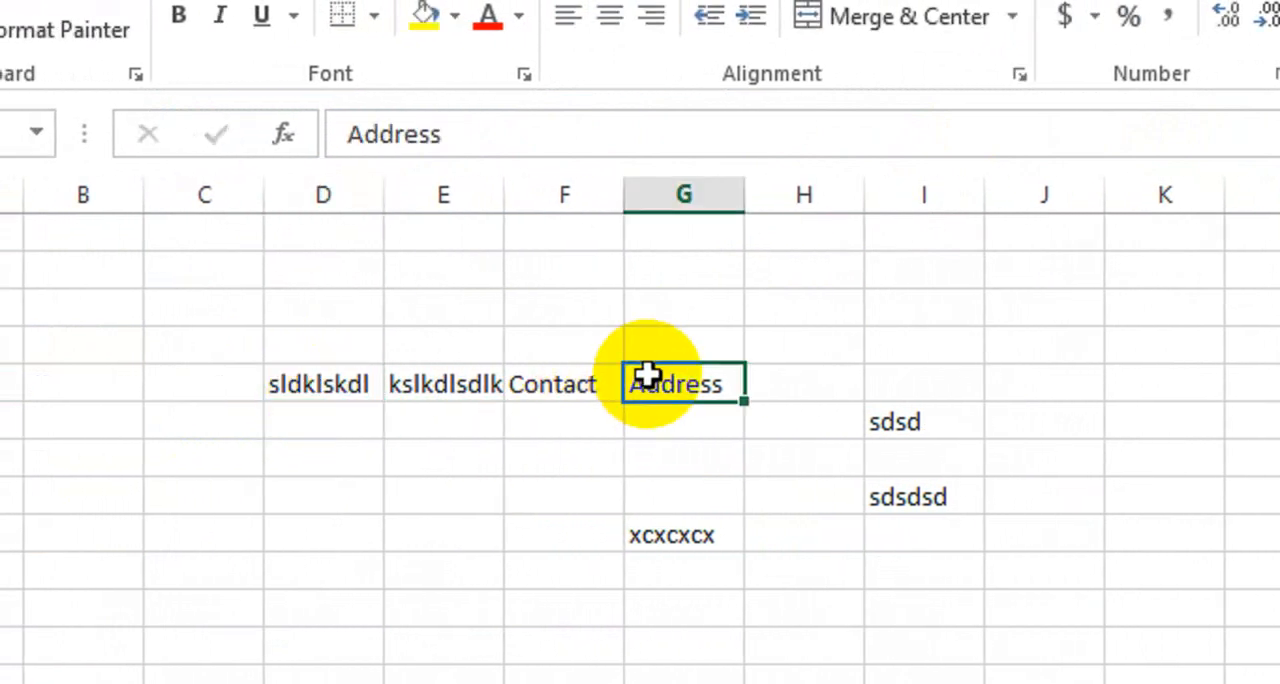
{"action": "type", "text": "lskdlsdksd"}
{"action": "key", "text": "Return"}
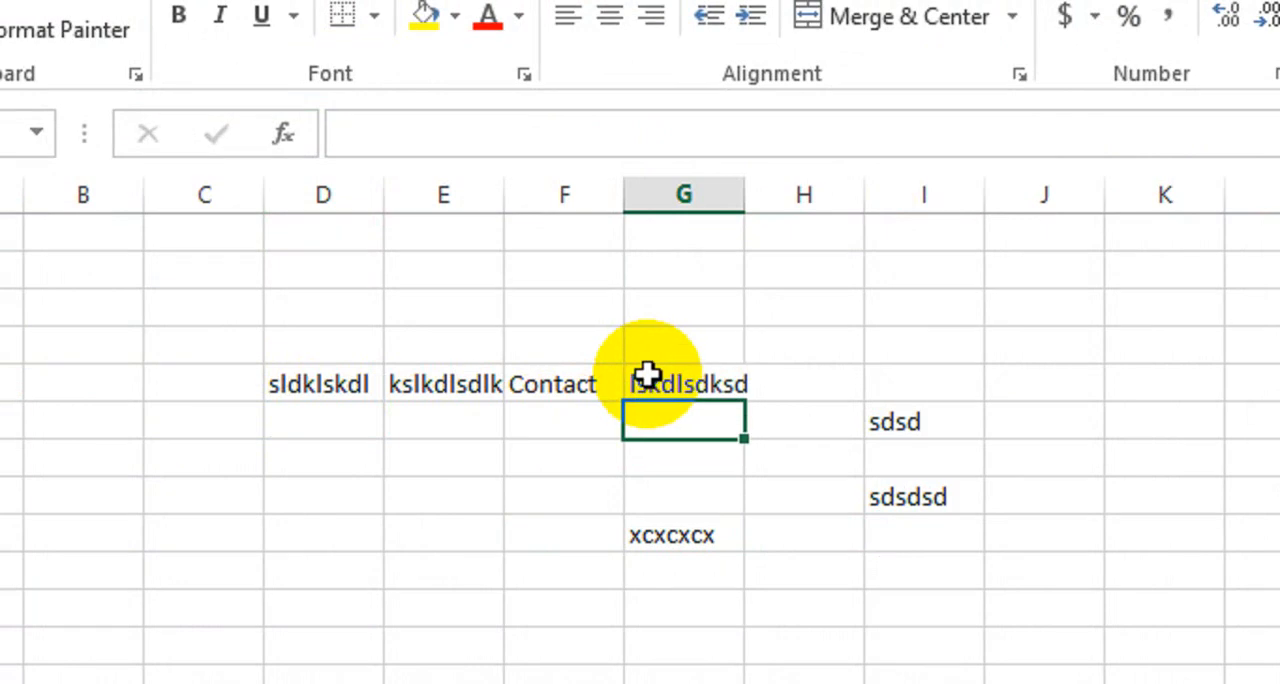